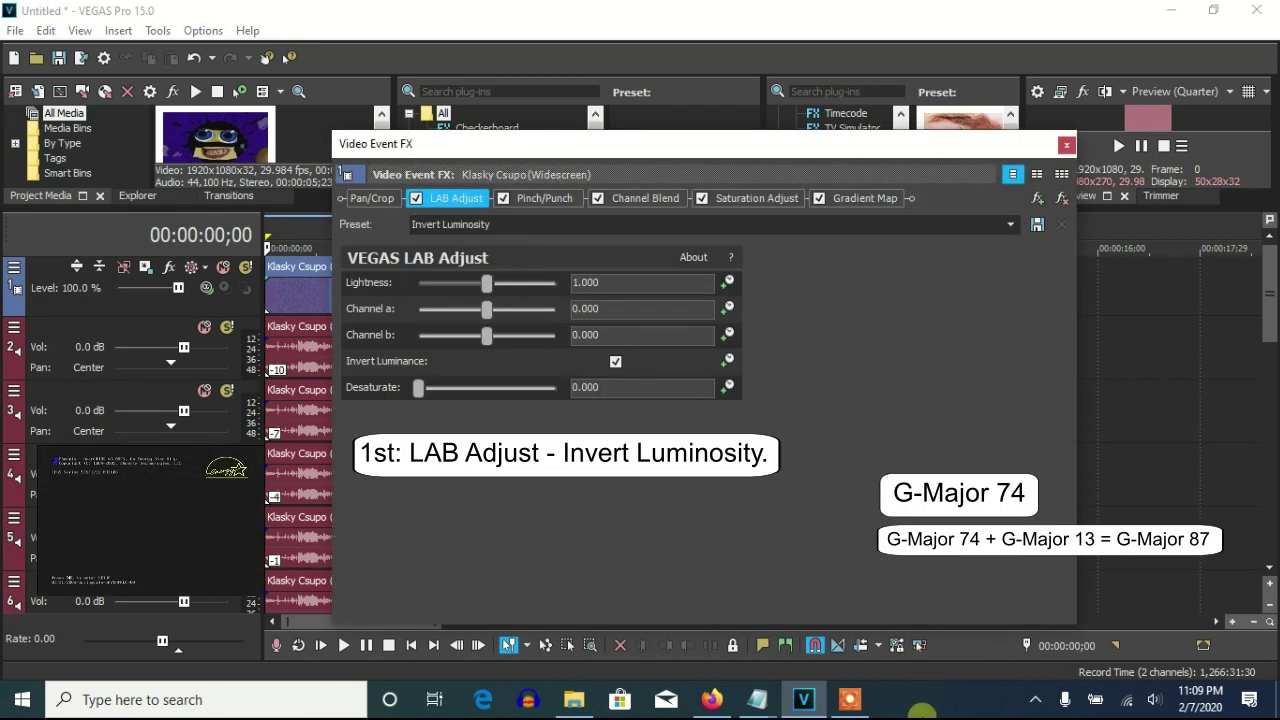
Examine the settings of the video event's Pinch/Punch, Channel Blend and Saturation Adjust effects.
{"action": "left_click", "coordinate": [547, 197]}
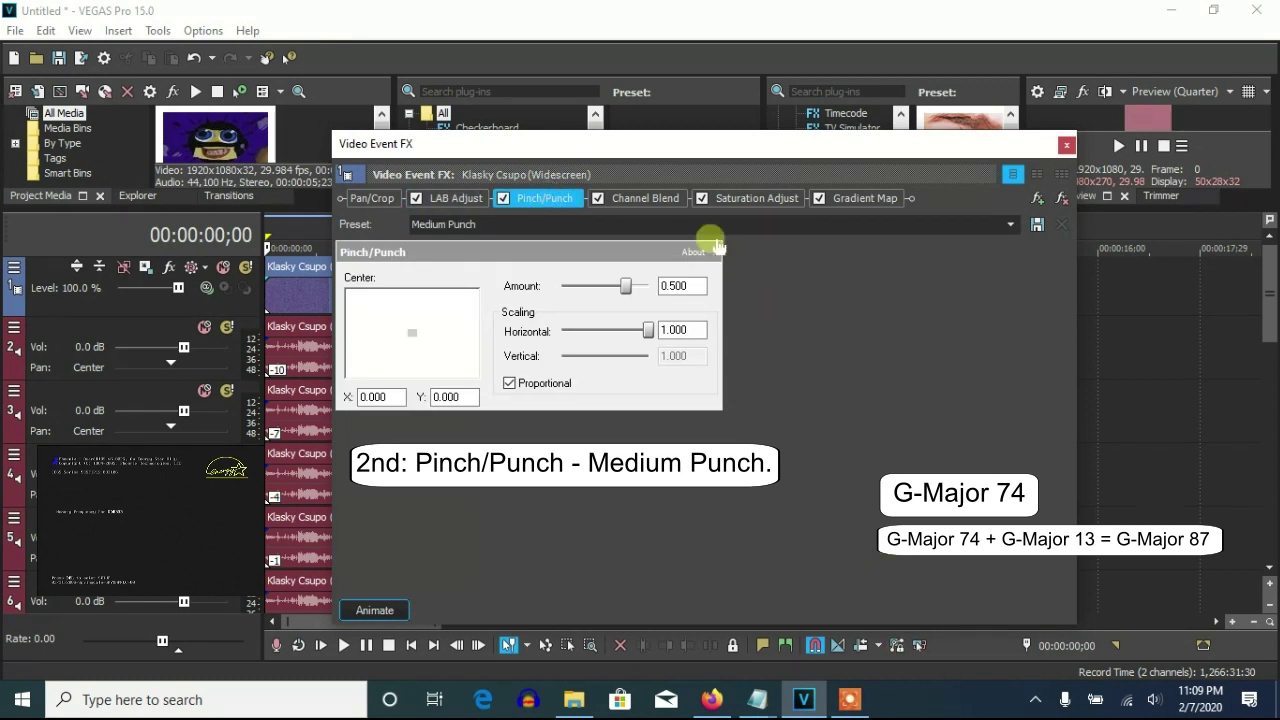
{"action": "left_click", "coordinate": [662, 198]}
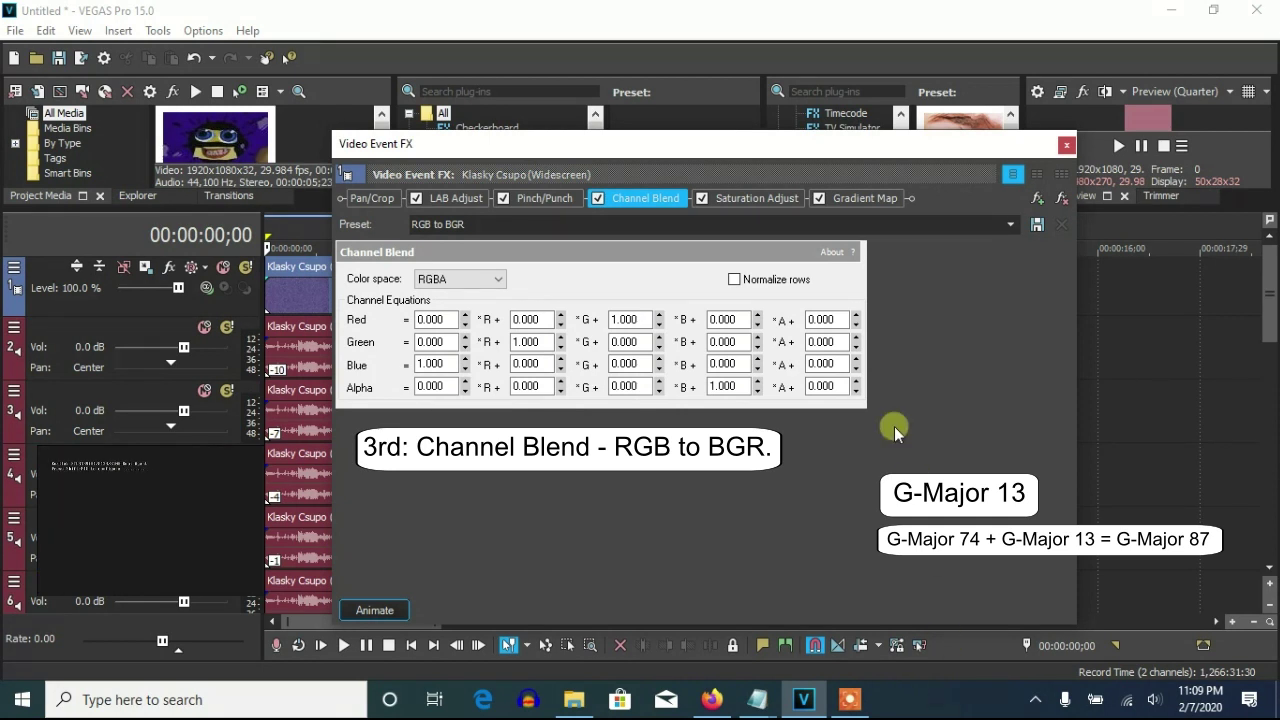
{"action": "left_click", "coordinate": [762, 199]}
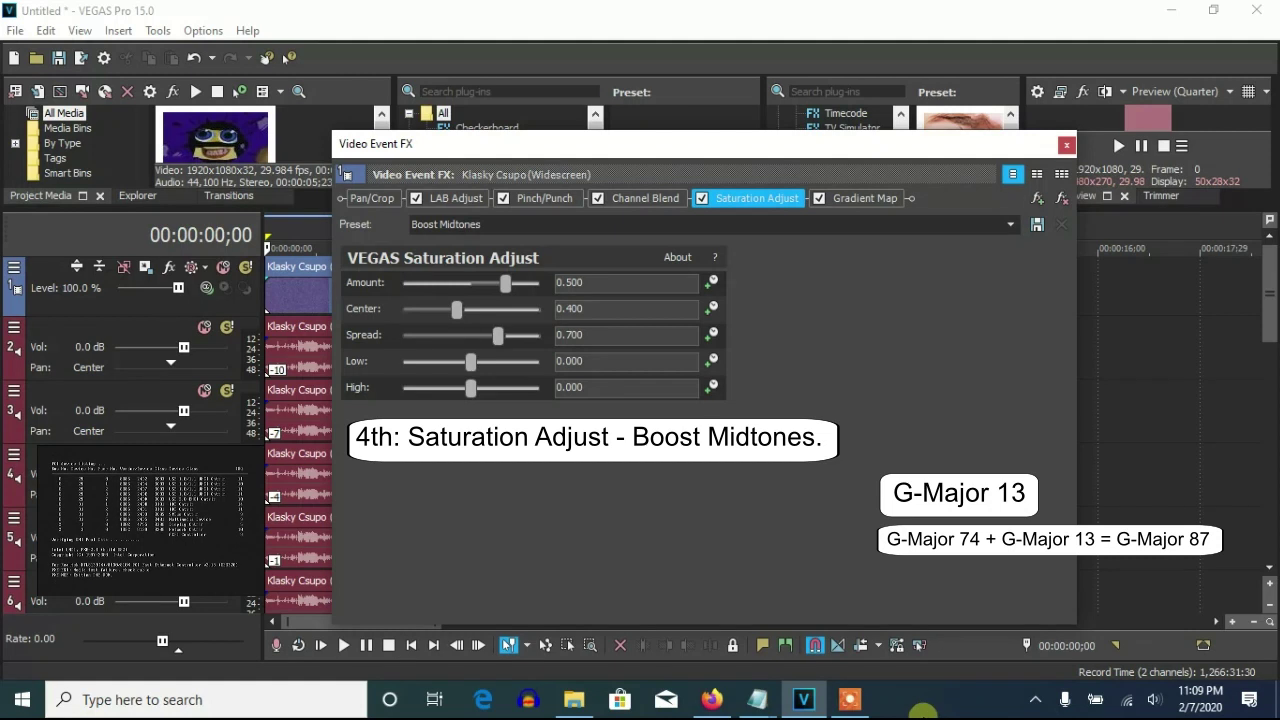
Examine the RGBA values of each Gradient Map color point in the video event's effect chain, and close the effects window.
{"action": "left_click", "coordinate": [858, 198]}
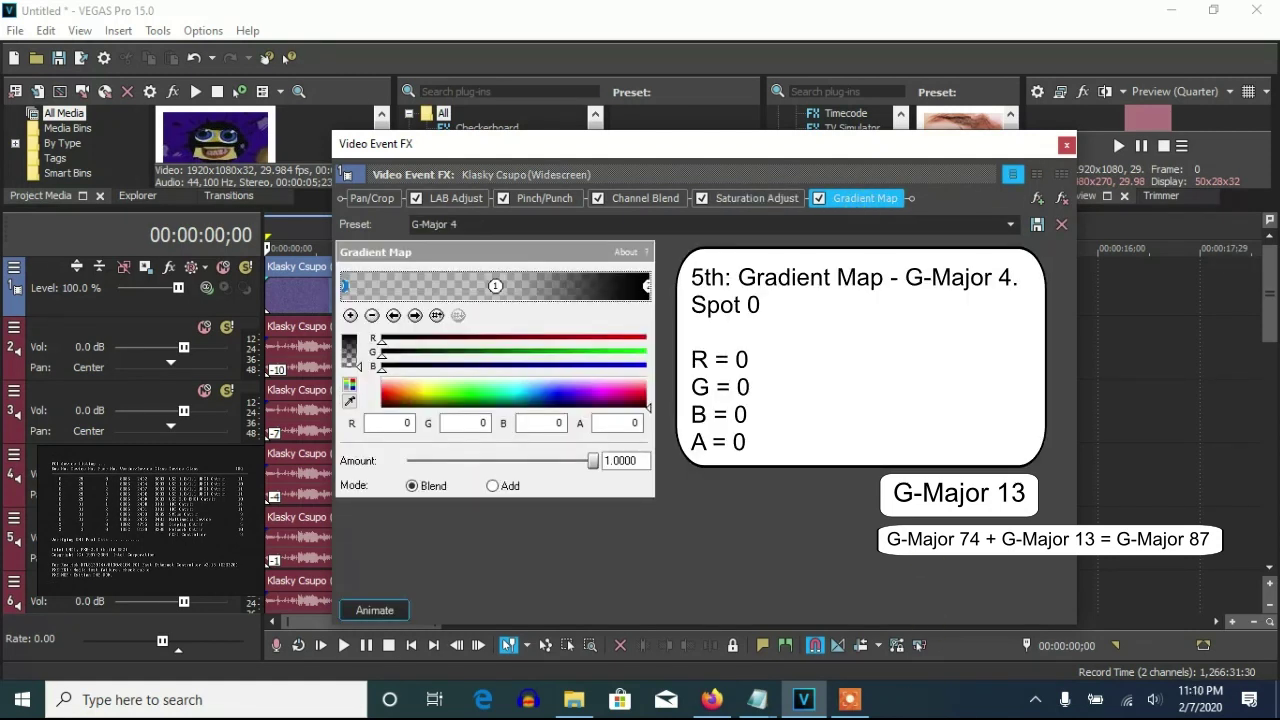
{"action": "left_click", "coordinate": [415, 315]}
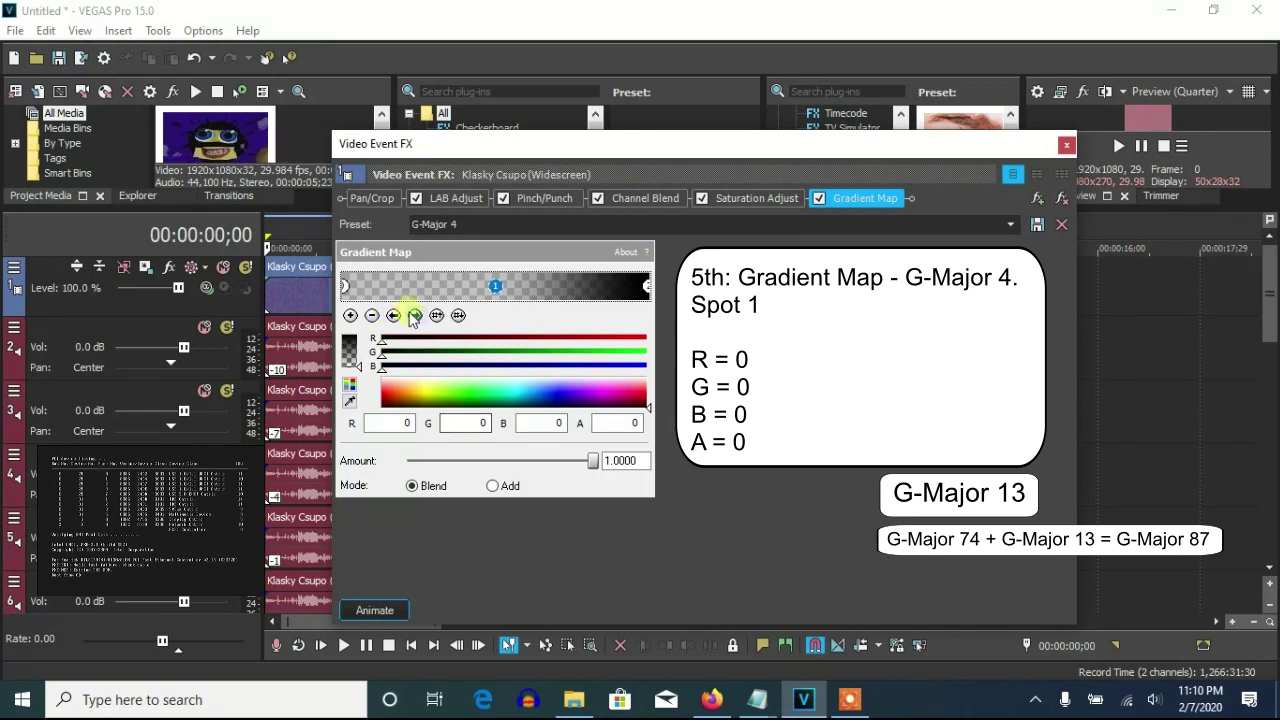
{"action": "left_click", "coordinate": [414, 315]}
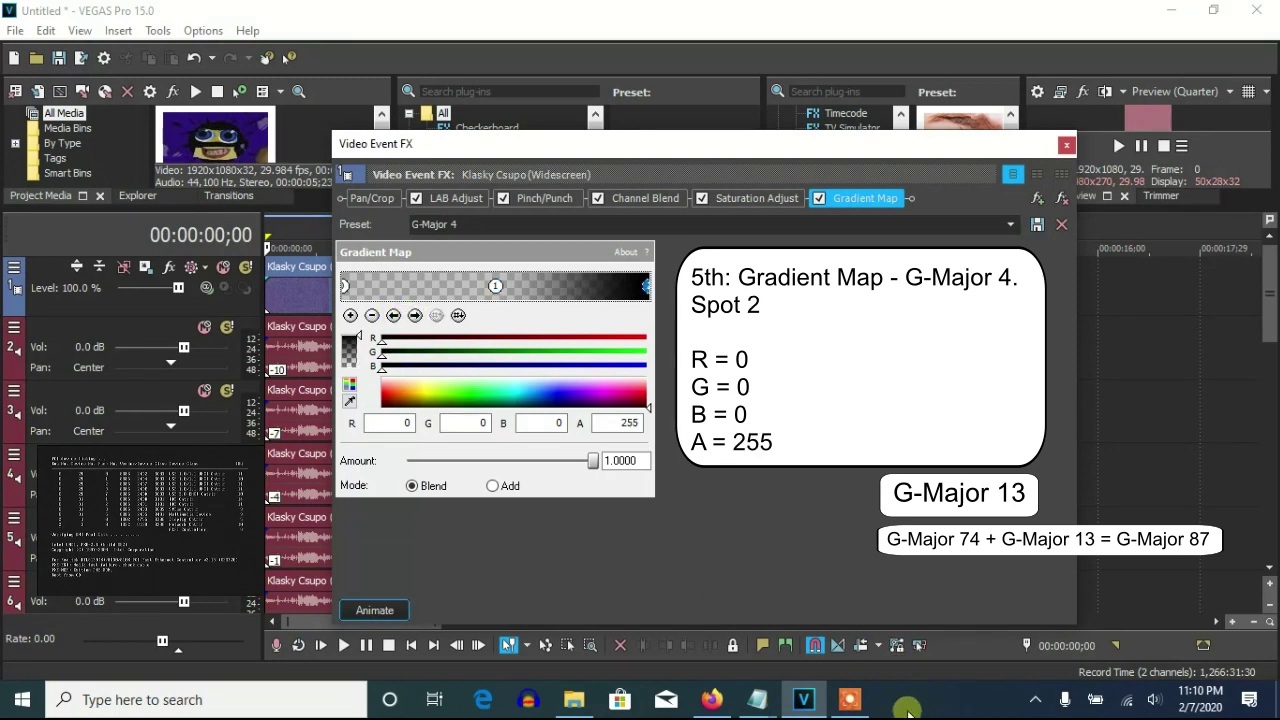
{"action": "left_click", "coordinate": [1066, 144]}
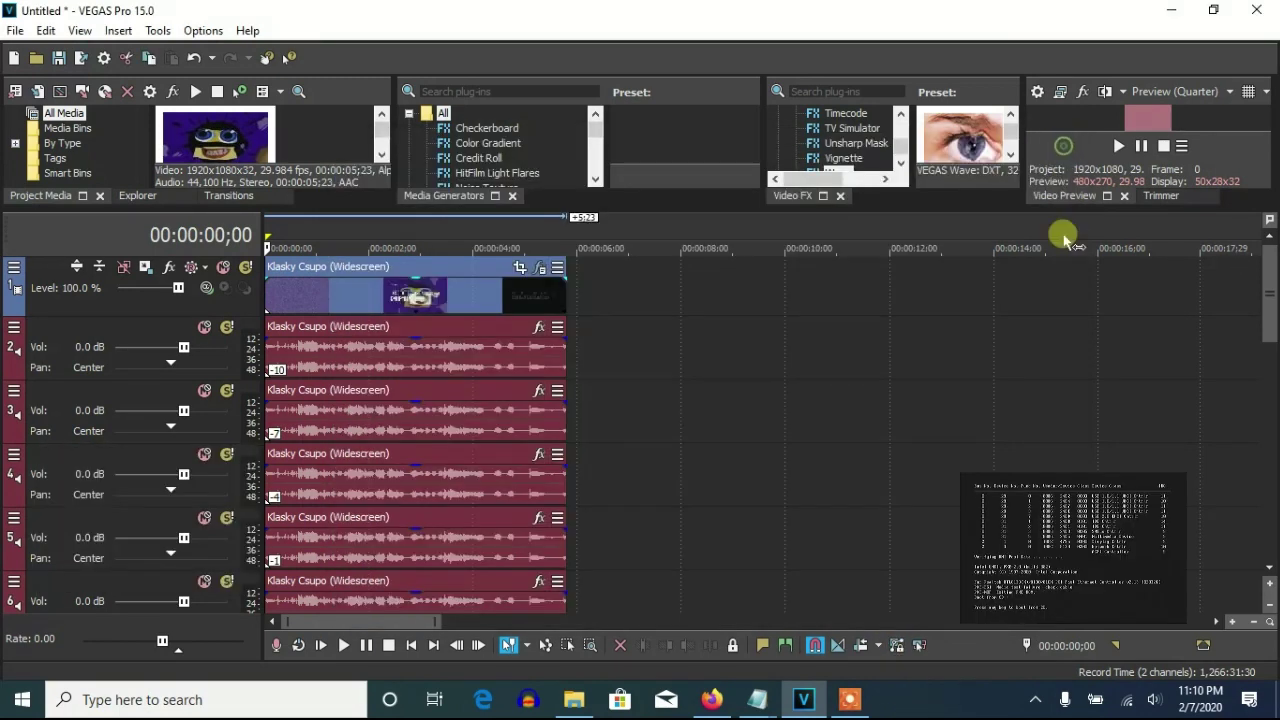
Check the time stretch and pitch shift properties of the audio events on tracks 2 and 3.
{"action": "right_click", "coordinate": [508, 363]}
{"action": "left_click", "coordinate": [566, 674]}
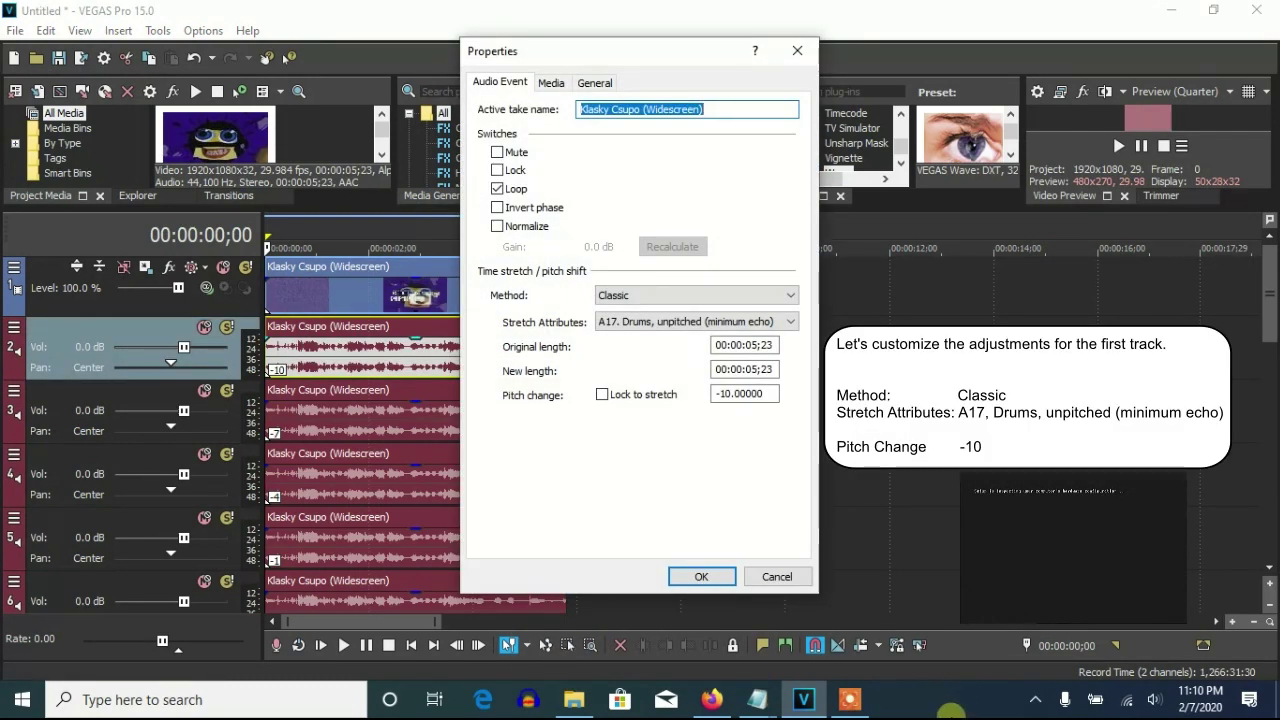
{"action": "left_click", "coordinate": [701, 576]}
{"action": "right_click", "coordinate": [395, 425]}
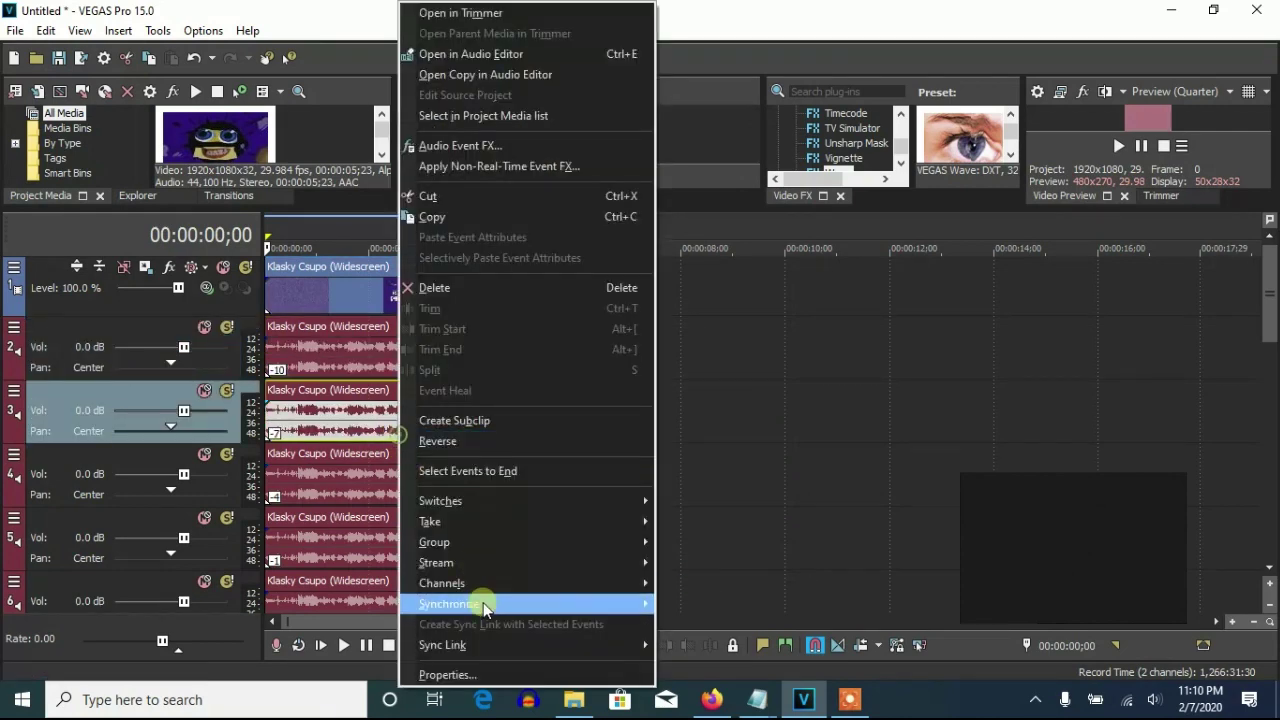
{"action": "left_click", "coordinate": [470, 674]}
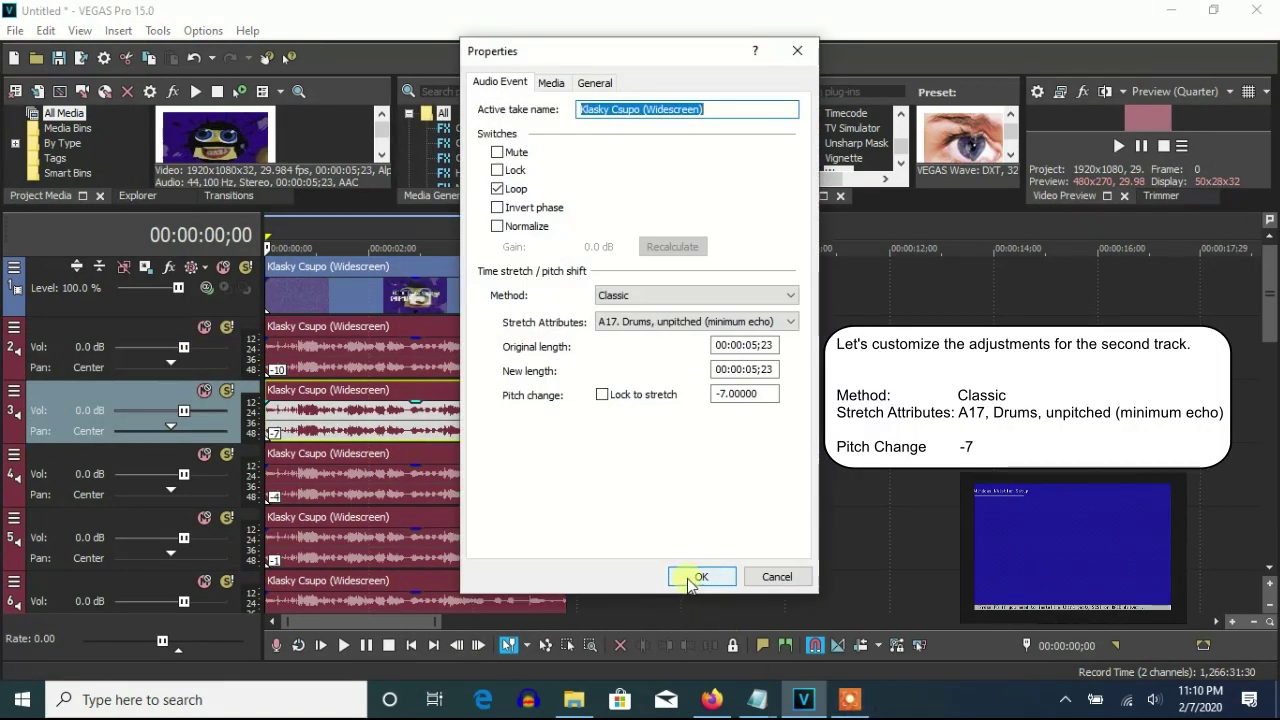
{"action": "left_click", "coordinate": [700, 577]}
Check the time stretch and pitch shift properties of the audio events on tracks 4 and 5.
{"action": "right_click", "coordinate": [380, 486]}
{"action": "left_click", "coordinate": [465, 672]}
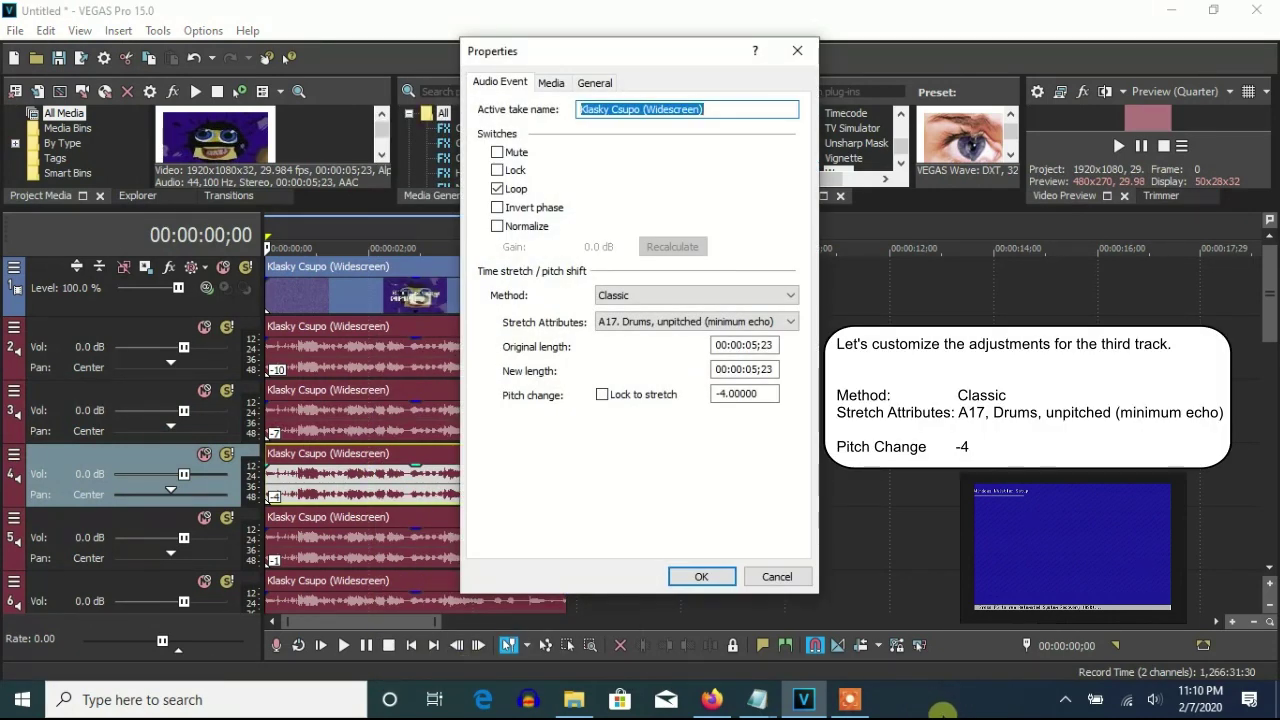
{"action": "left_click", "coordinate": [700, 577]}
{"action": "right_click", "coordinate": [460, 538]}
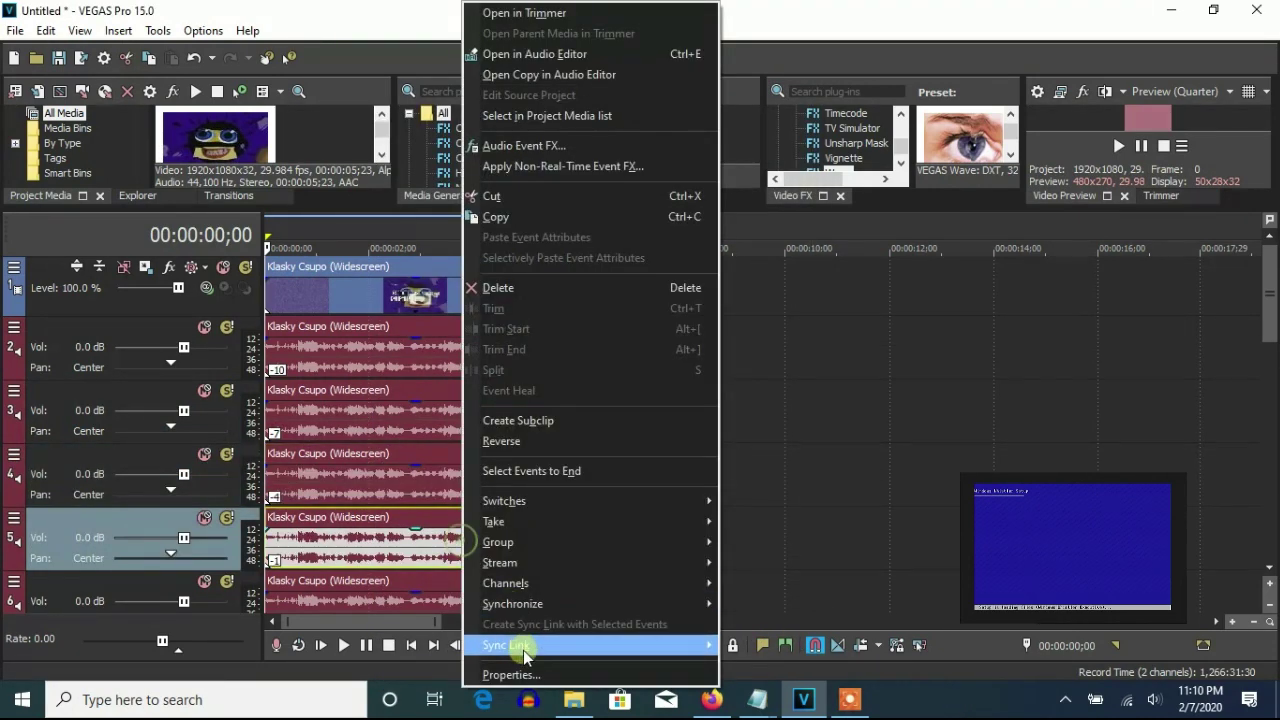
{"action": "left_click", "coordinate": [515, 674]}
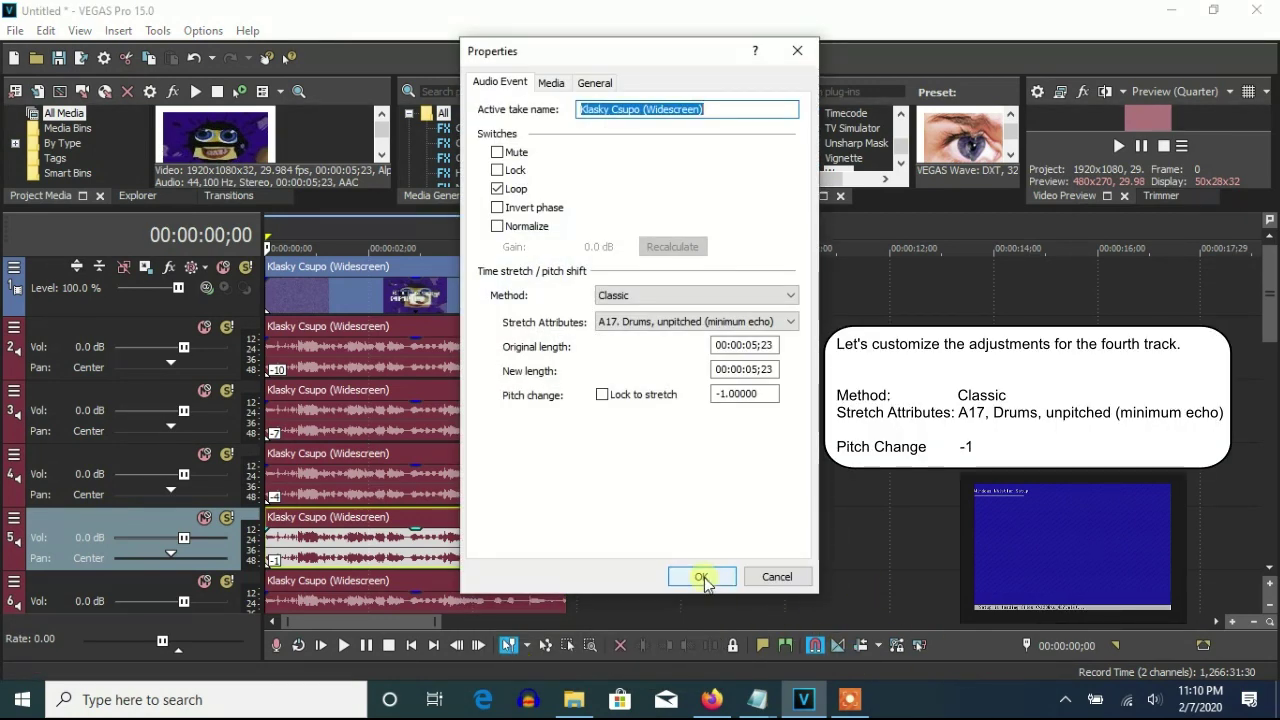
{"action": "left_click", "coordinate": [703, 577]}
Check the time stretch and pitch shift properties of the audio events on tracks 6 and 7.
{"action": "right_click", "coordinate": [512, 595]}
{"action": "left_click", "coordinate": [563, 668]}
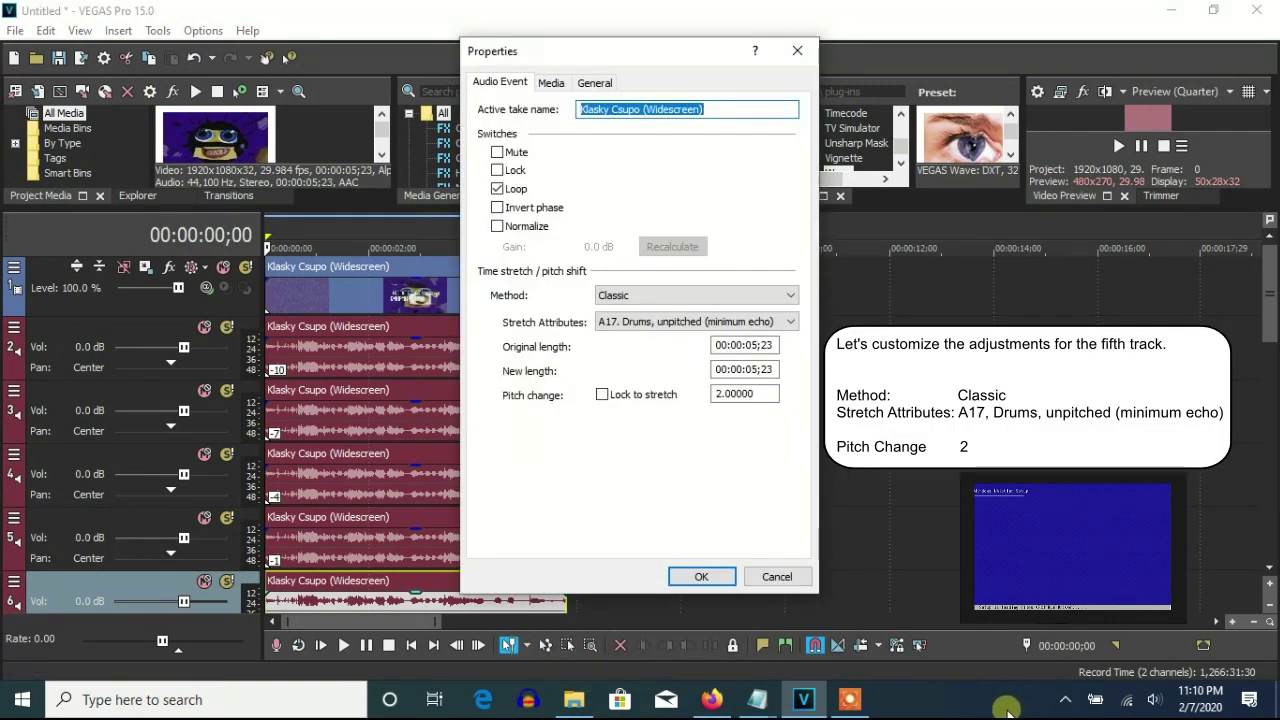
{"action": "left_click", "coordinate": [702, 577]}
{"action": "left_click_drag", "start_coordinate": [1271, 345], "coordinate": [1271, 425]}
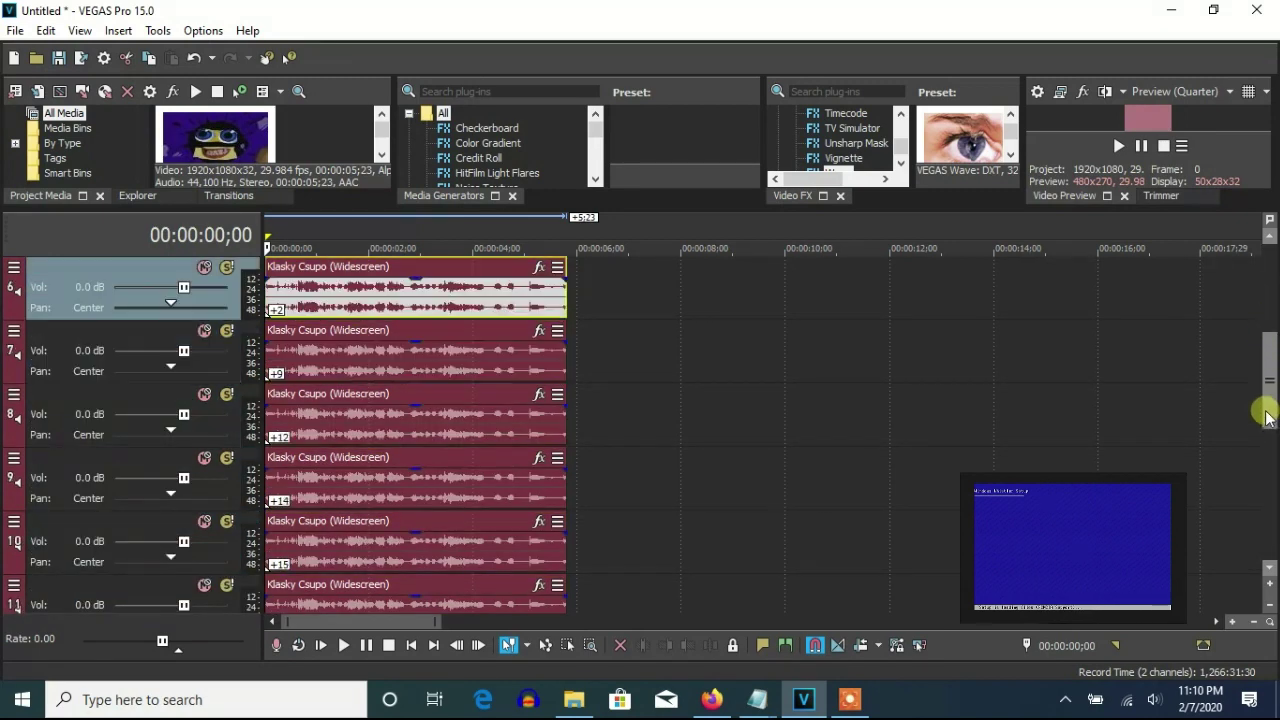
{"action": "right_click", "coordinate": [488, 343]}
{"action": "left_click", "coordinate": [555, 672]}
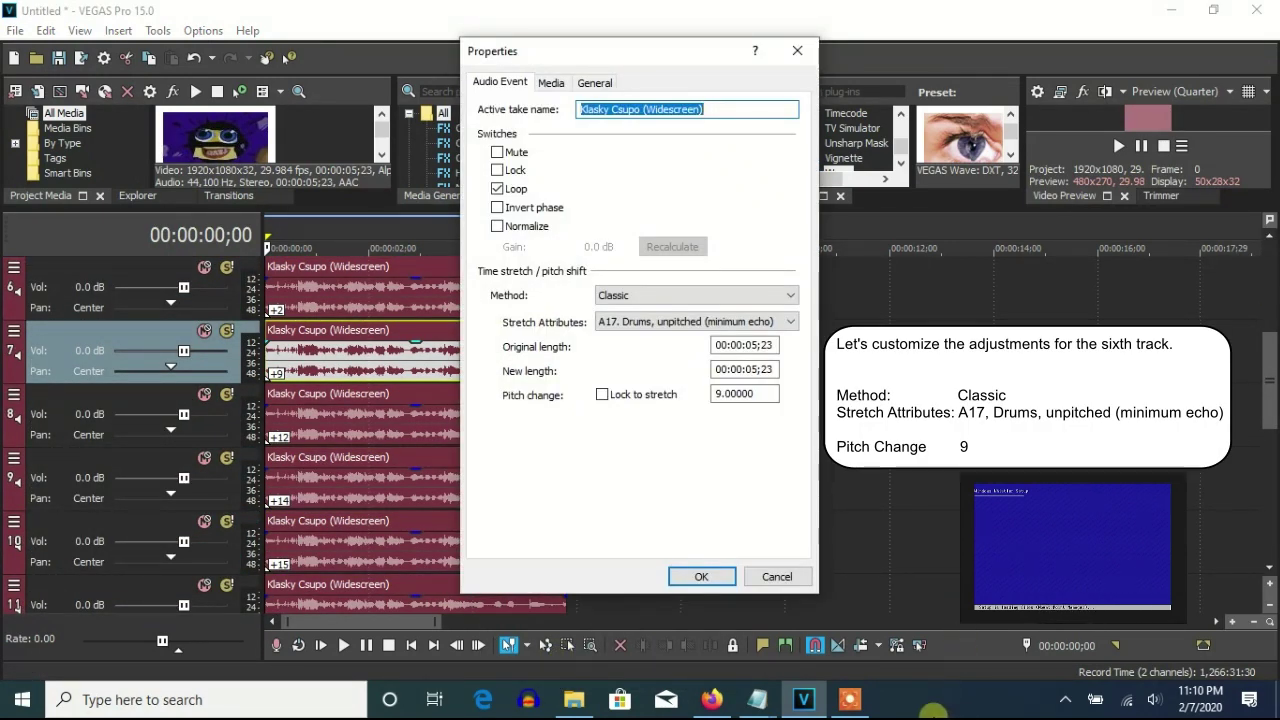
{"action": "left_click", "coordinate": [710, 577]}
Check the time stretch and pitch shift properties of the audio events on tracks 8 and 9.
{"action": "right_click", "coordinate": [425, 445]}
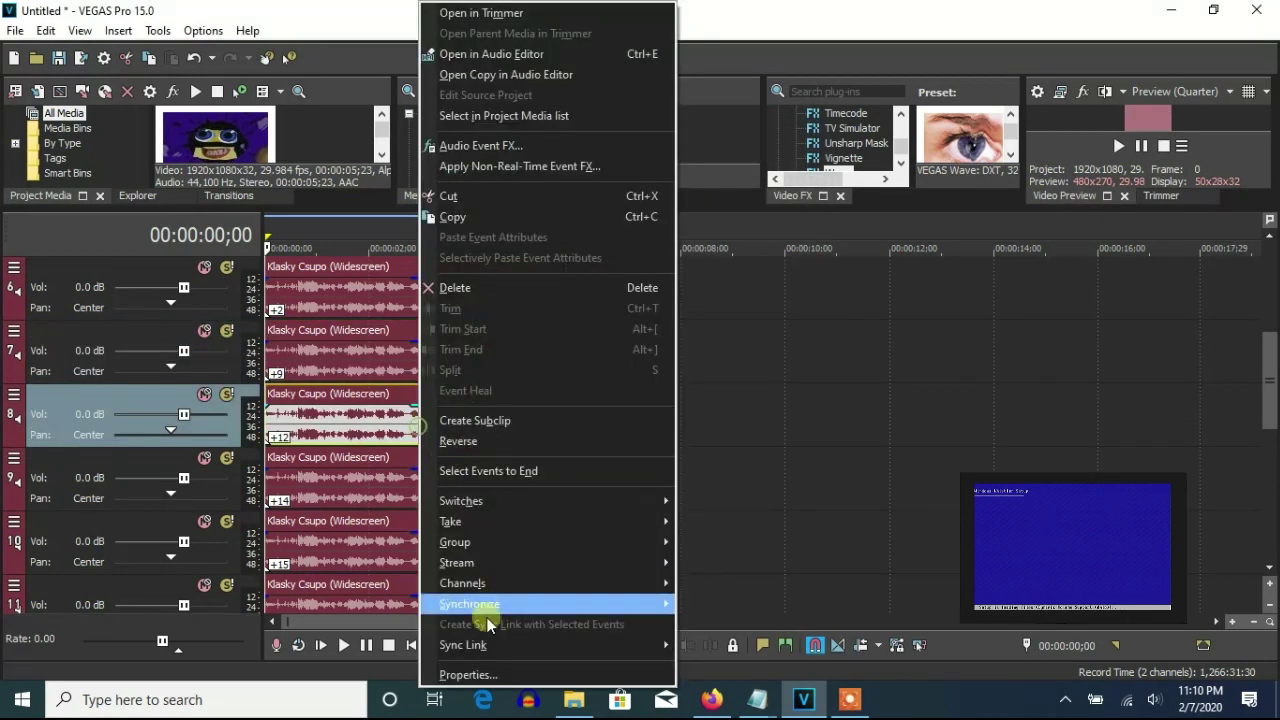
{"action": "left_click", "coordinate": [490, 672]}
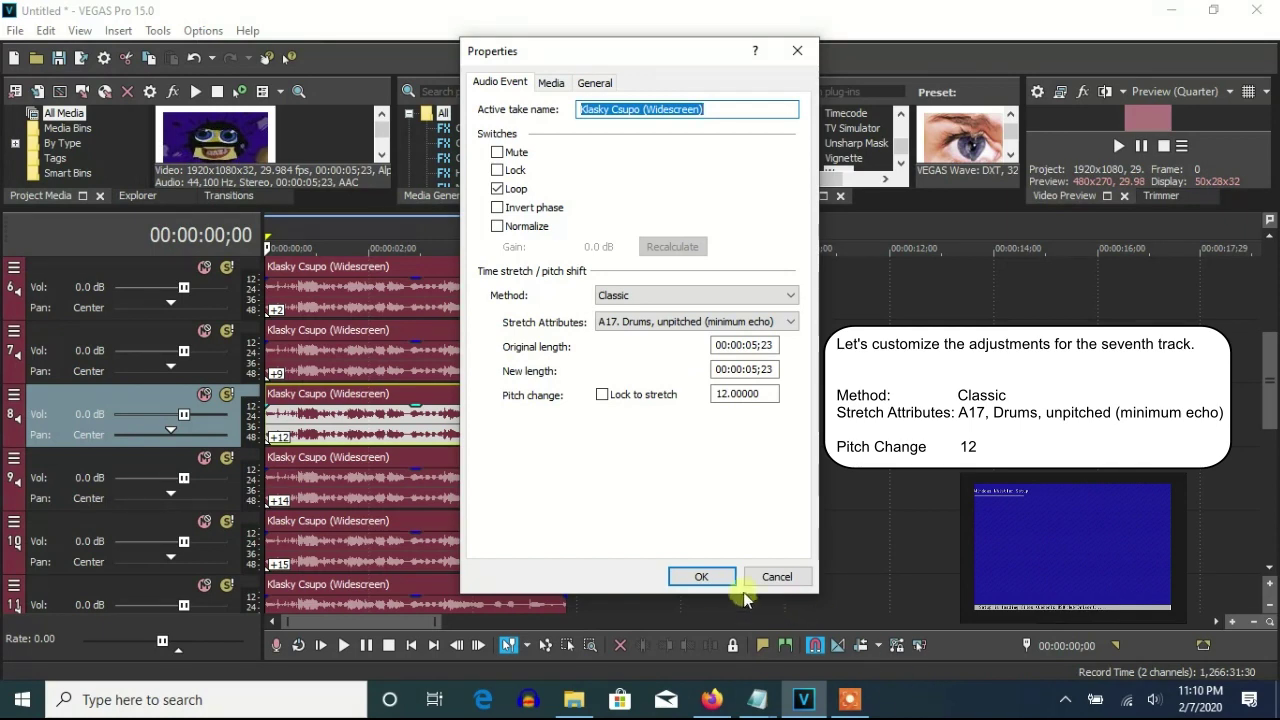
{"action": "left_click", "coordinate": [701, 576]}
{"action": "right_click", "coordinate": [428, 500]}
{"action": "left_click", "coordinate": [505, 670]}
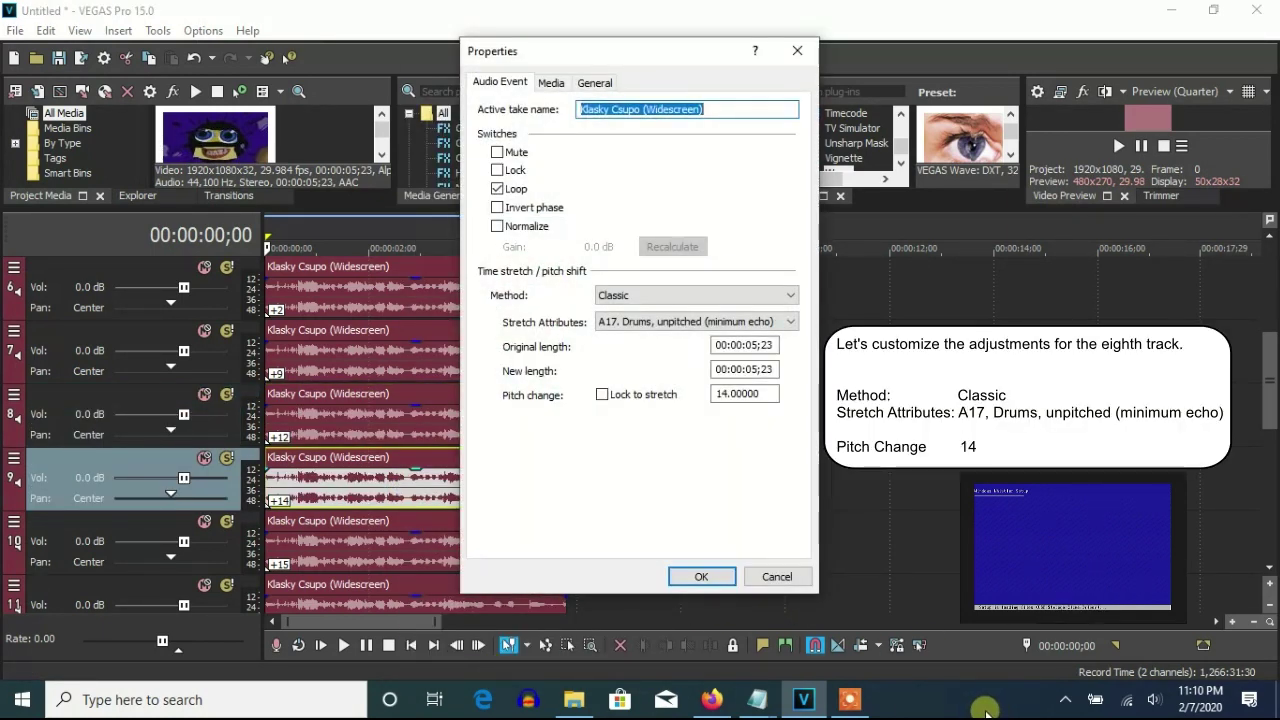
{"action": "left_click", "coordinate": [701, 576]}
Check the time stretch and pitch shift properties of the audio events on tracks 10 and 11.
{"action": "right_click", "coordinate": [473, 543]}
{"action": "left_click", "coordinate": [505, 675]}
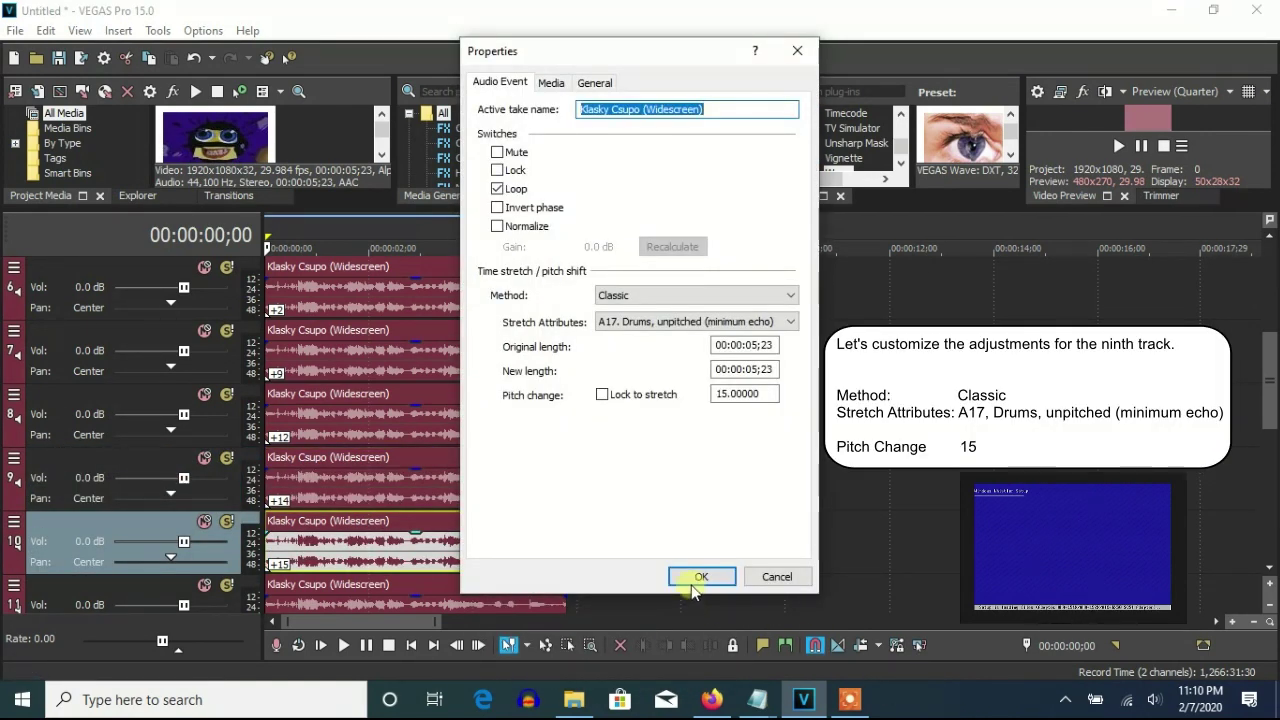
{"action": "left_click", "coordinate": [699, 578]}
{"action": "right_click", "coordinate": [521, 598]}
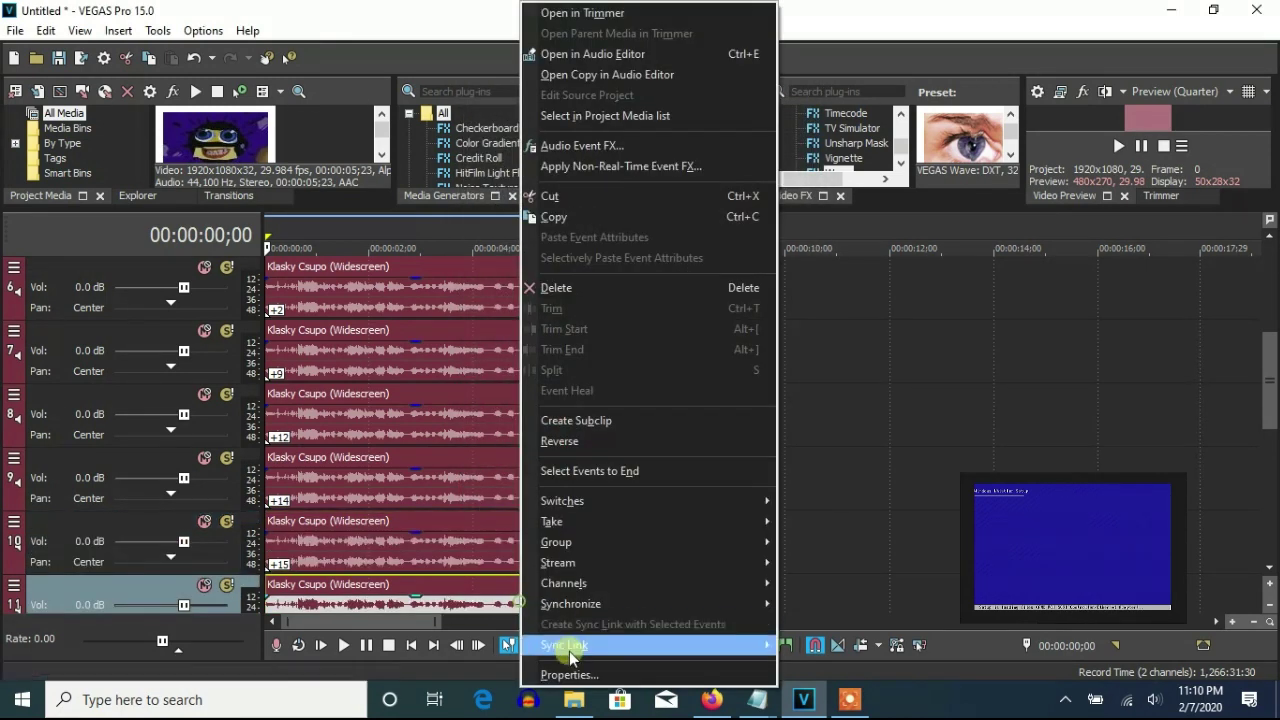
{"action": "left_click", "coordinate": [585, 673]}
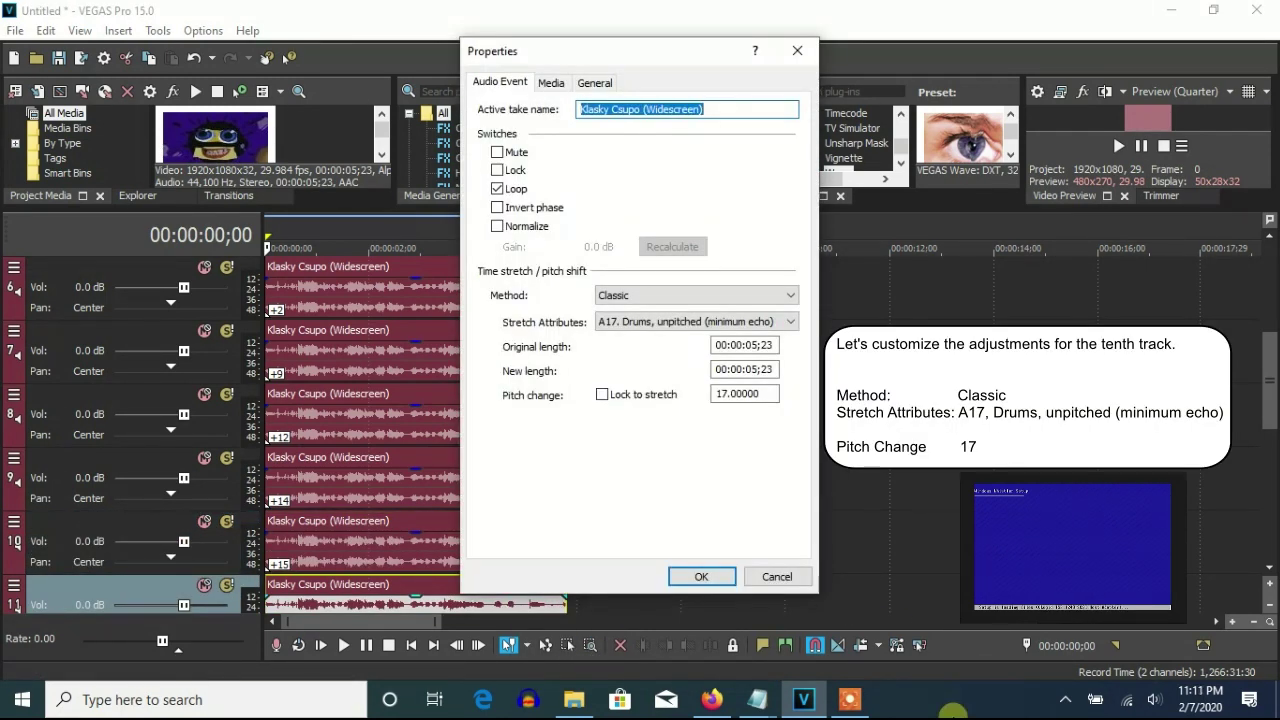
{"action": "left_click", "coordinate": [716, 578]}
Check the time stretch and pitch shift properties of the audio events on tracks 12 and 13.
{"action": "left_click", "coordinate": [1268, 366]}
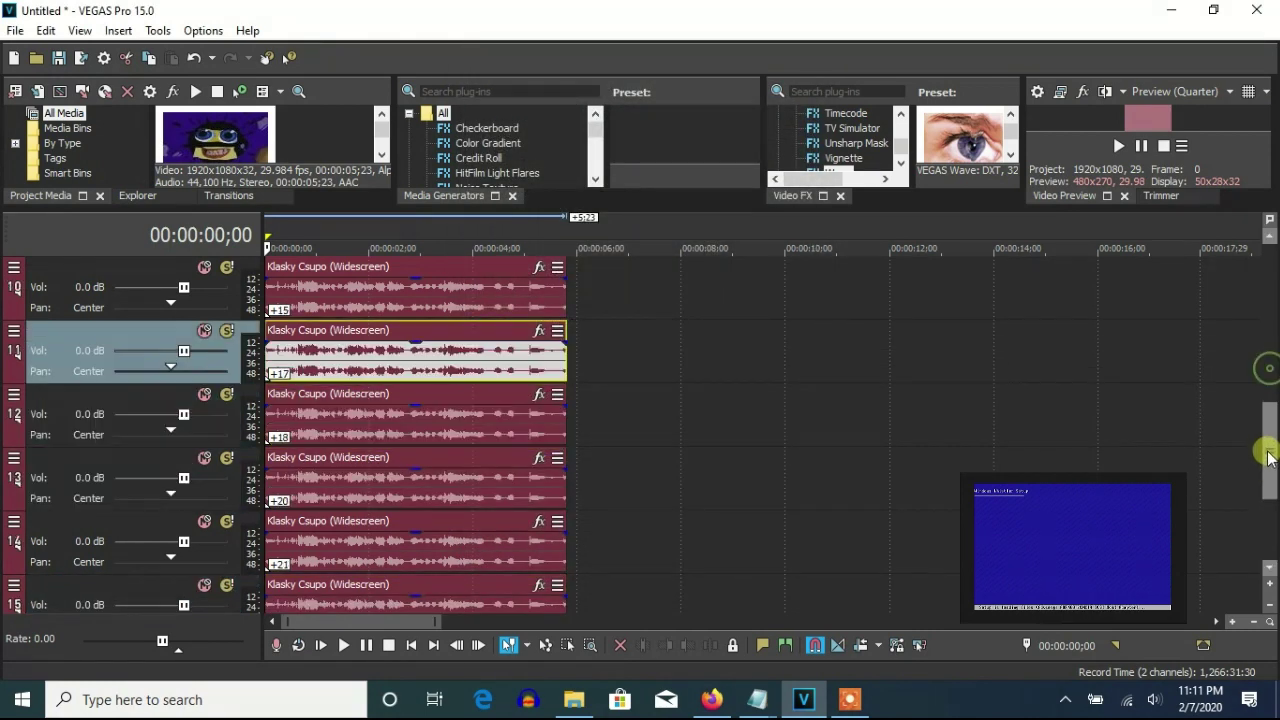
{"action": "right_click", "coordinate": [452, 418]}
{"action": "left_click", "coordinate": [505, 675]}
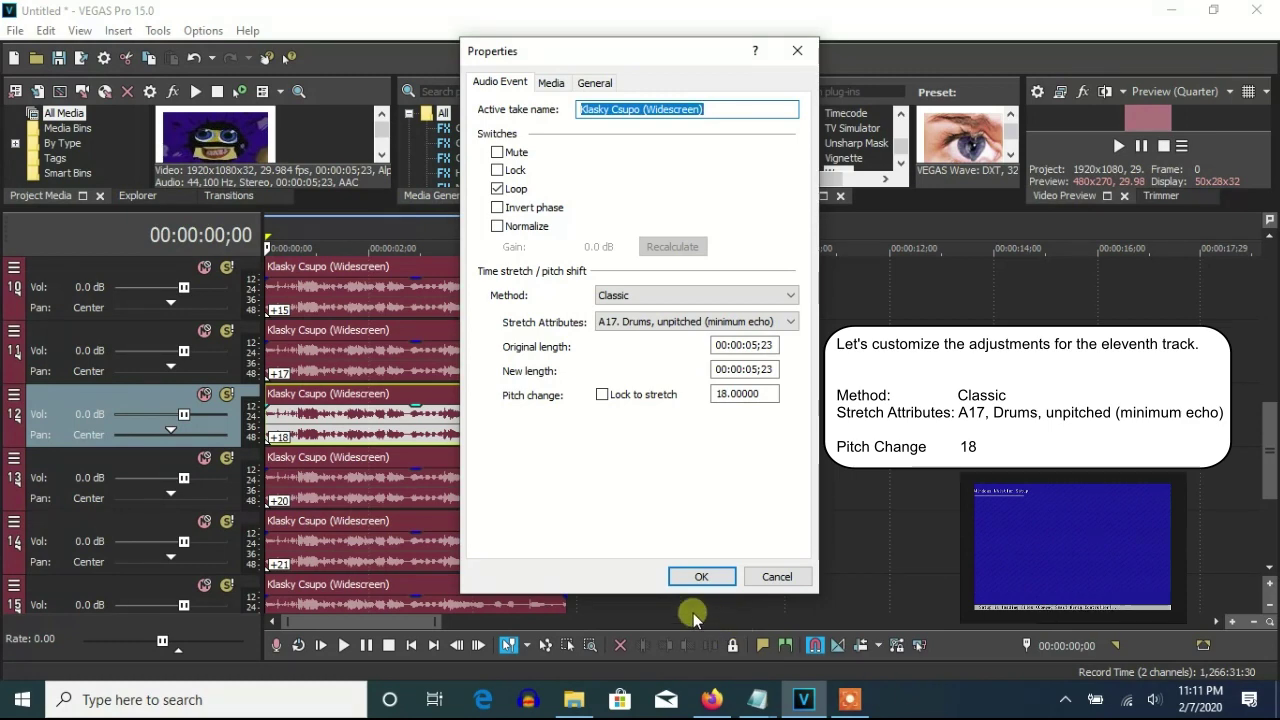
{"action": "left_click", "coordinate": [701, 577]}
{"action": "right_click", "coordinate": [437, 507]}
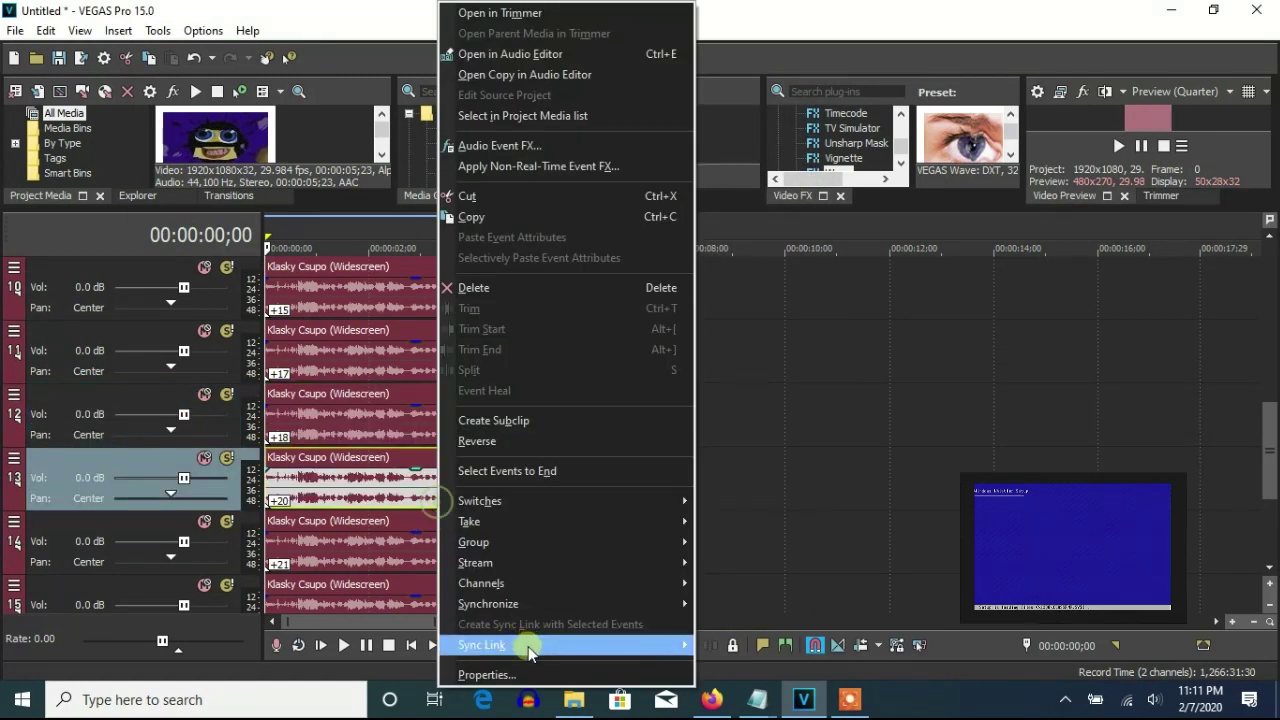
{"action": "left_click", "coordinate": [528, 645]}
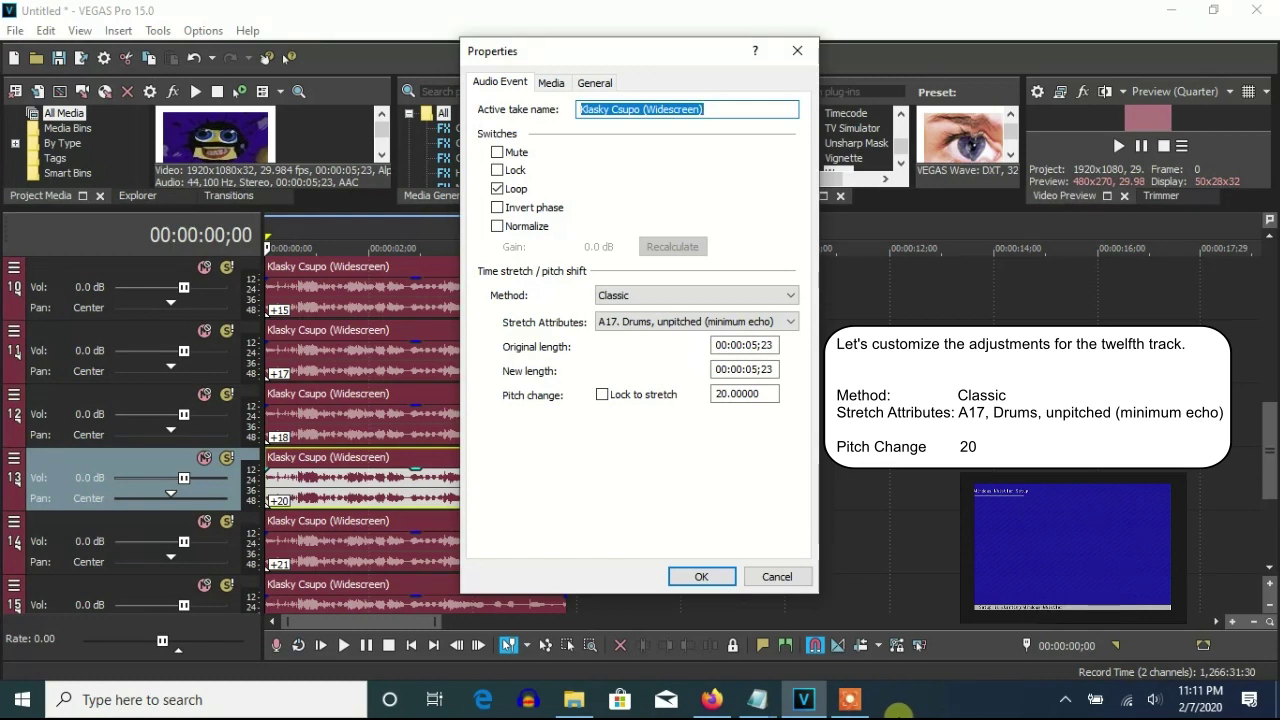
{"action": "left_click", "coordinate": [701, 577]}
Check the time stretch and pitch shift properties of the audio events on tracks 14 and 15.
{"action": "right_click", "coordinate": [491, 551]}
{"action": "left_click", "coordinate": [586, 673]}
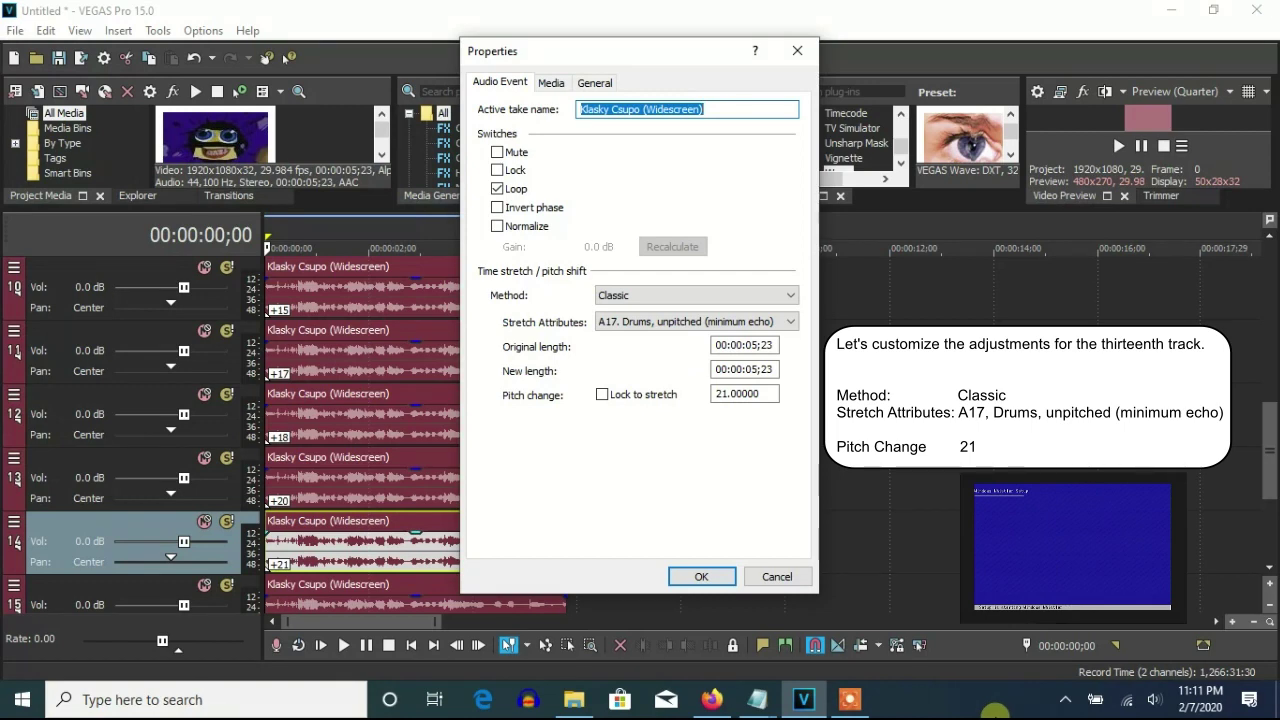
{"action": "left_click", "coordinate": [701, 577]}
{"action": "scroll", "coordinate": [1188, 535], "scroll_direction": "down", "scroll_amount": 3}
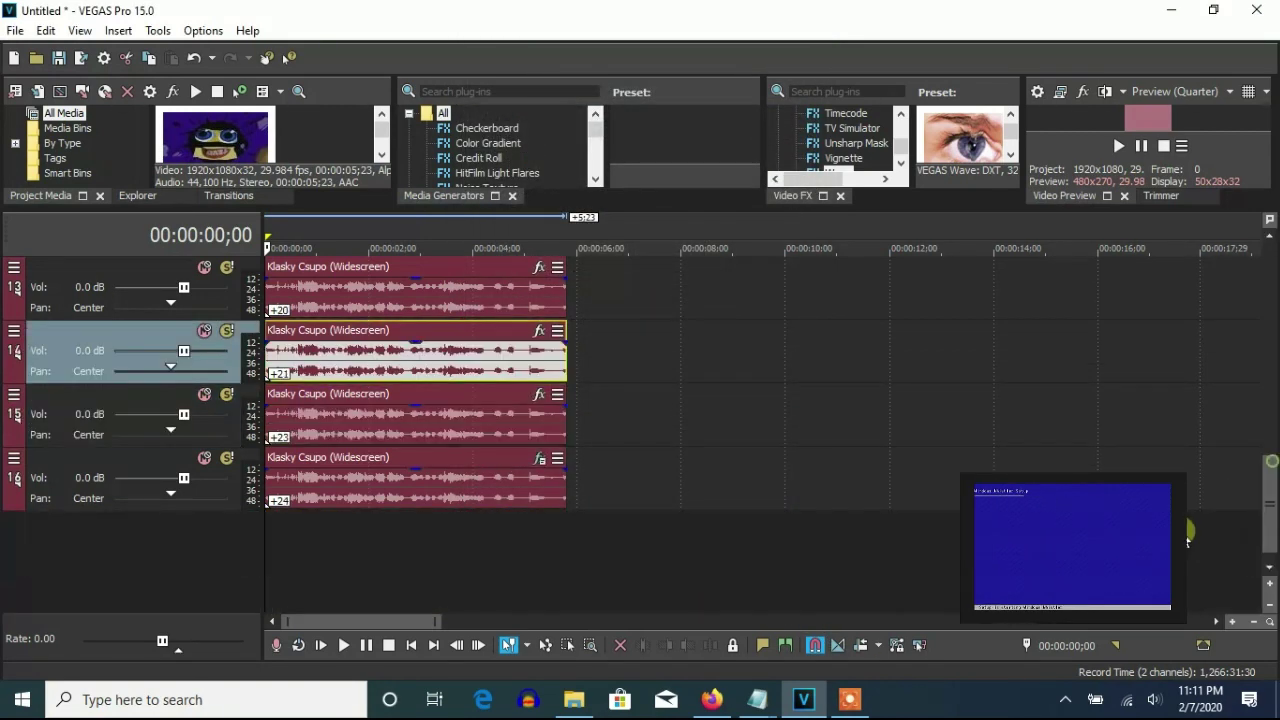
{"action": "right_click", "coordinate": [514, 420]}
{"action": "left_click", "coordinate": [597, 666]}
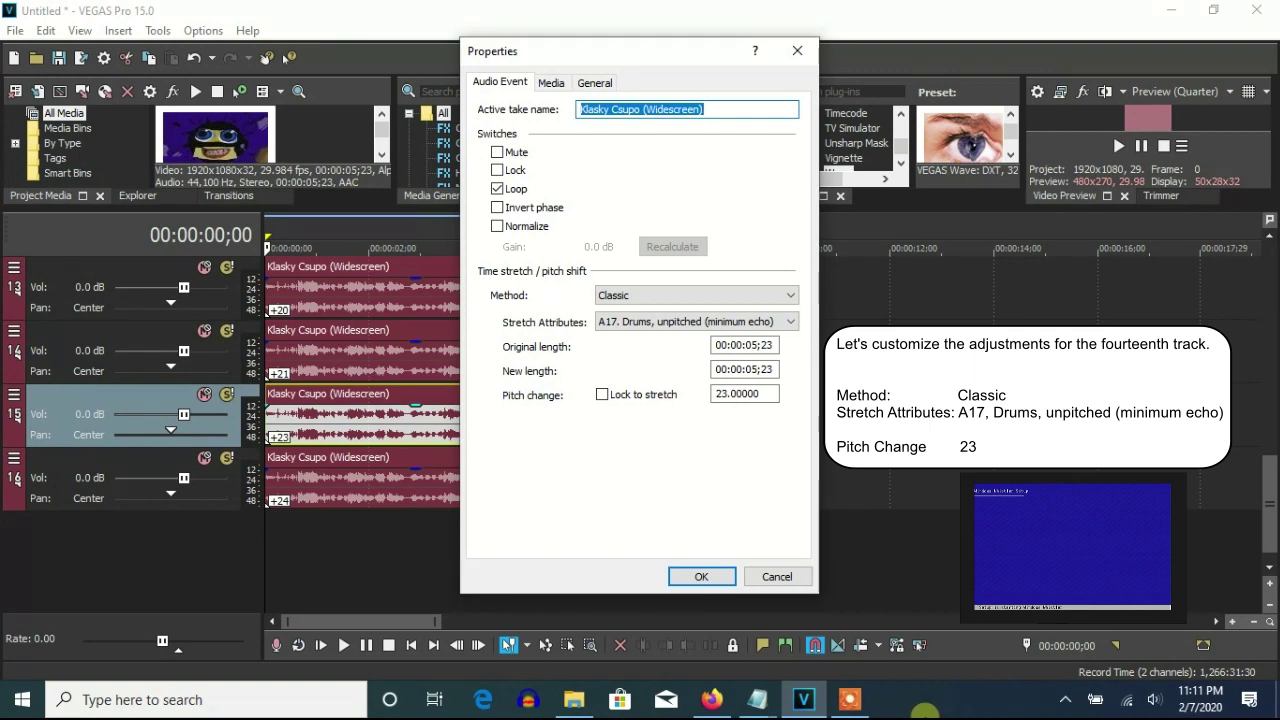
{"action": "left_click", "coordinate": [703, 577]}
Check the time stretch properties of the audio event on track 16 and the settings of its Pitch Shift effect.
{"action": "right_click", "coordinate": [515, 487]}
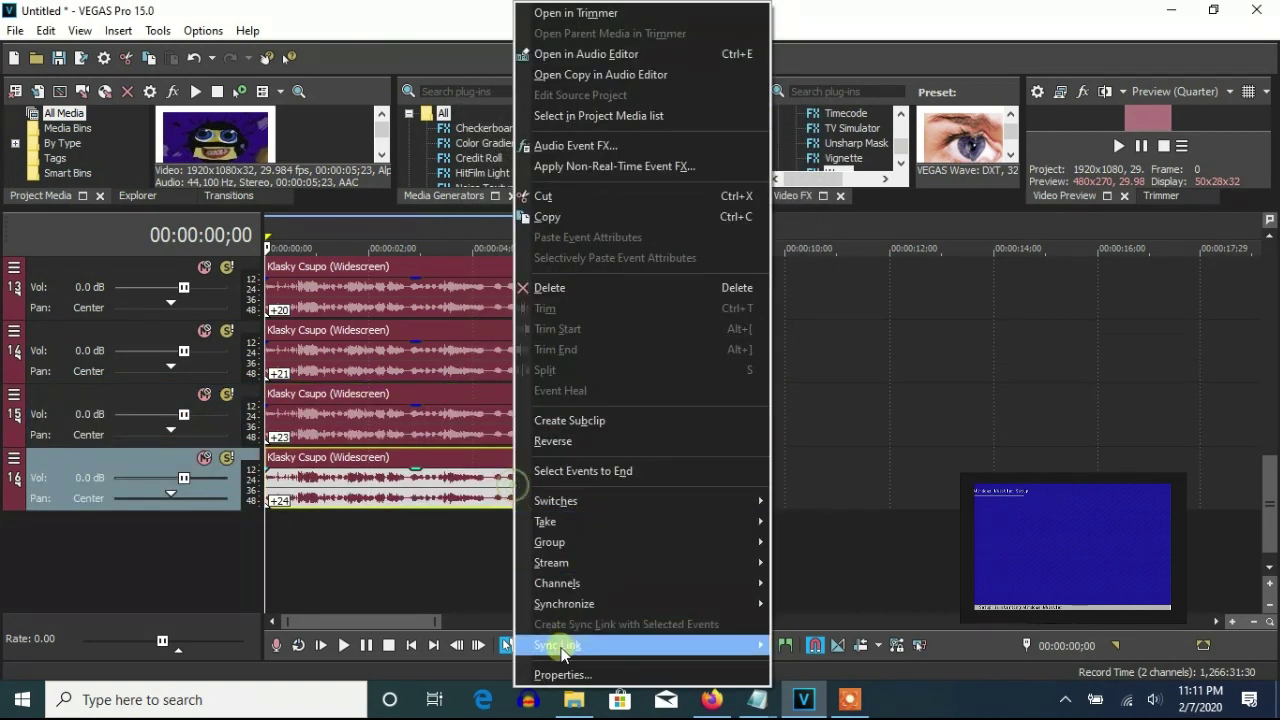
{"action": "left_click", "coordinate": [562, 674]}
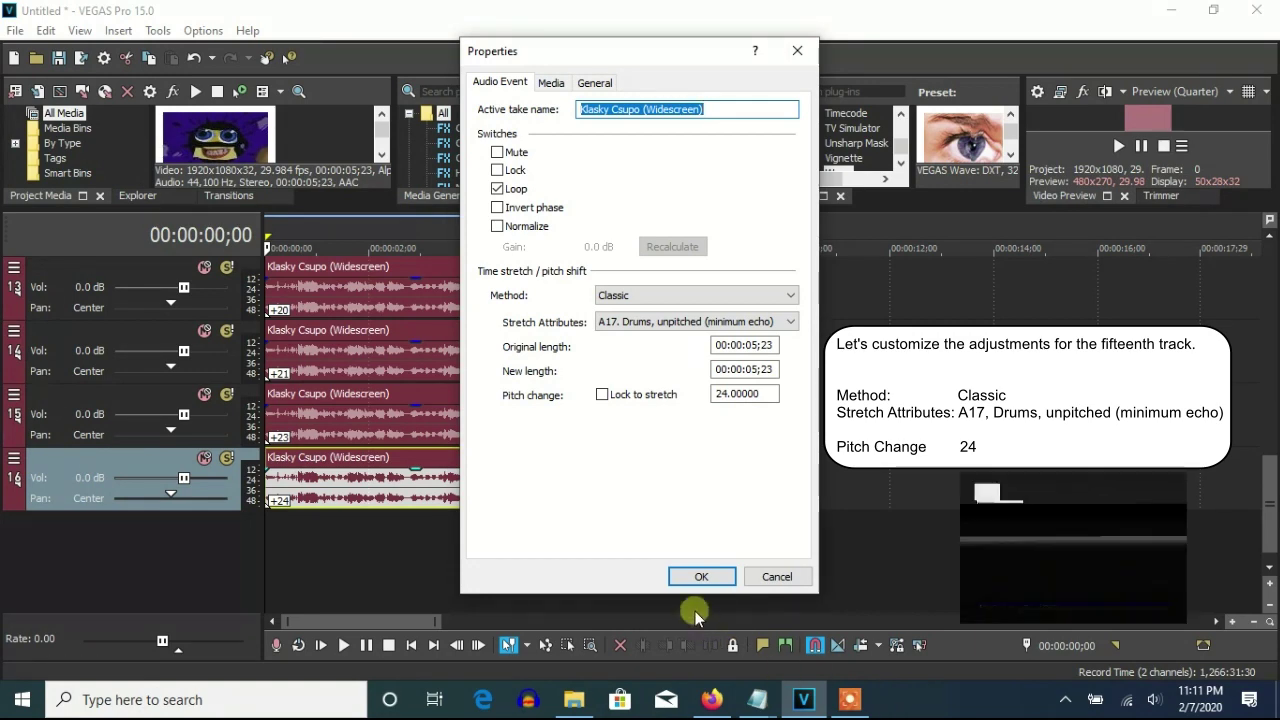
{"action": "left_click", "coordinate": [700, 577]}
{"action": "left_click", "coordinate": [540, 459]}
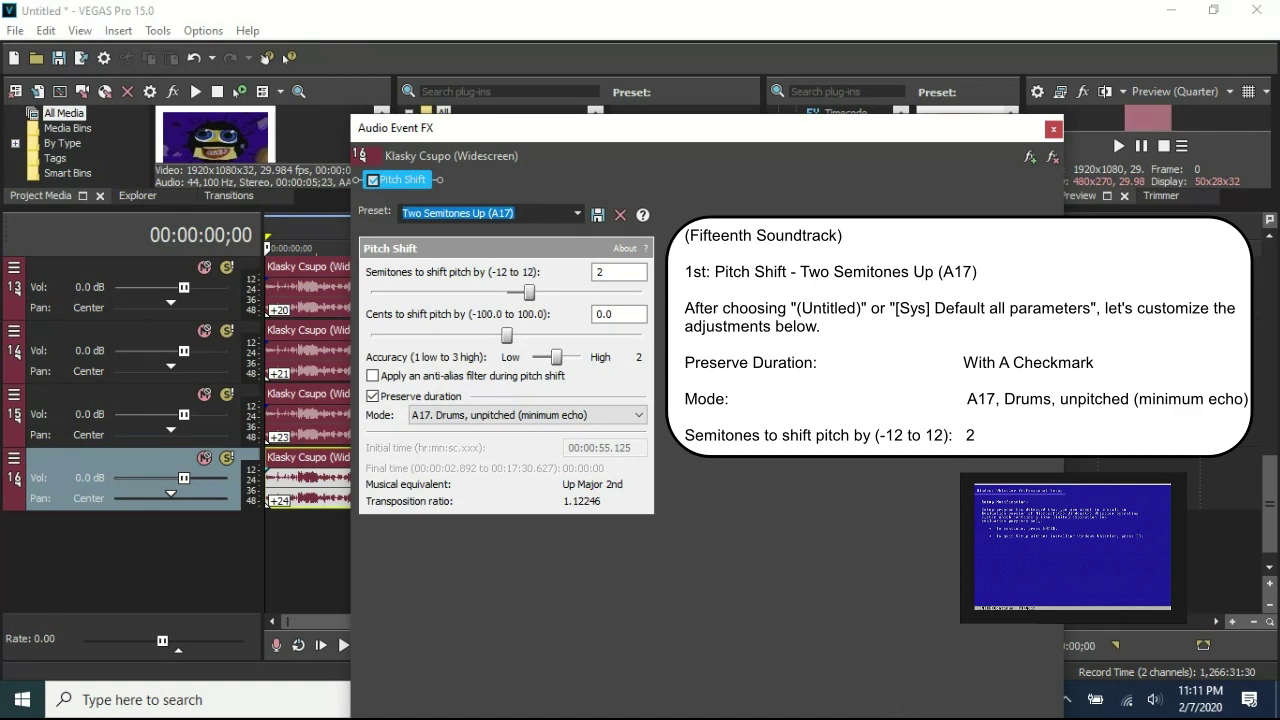
{"action": "left_click", "coordinate": [1053, 129]}
Open the Render As dialog for the project.
{"action": "left_click_drag", "start_coordinate": [1270, 530], "coordinate": [1270, 275]}
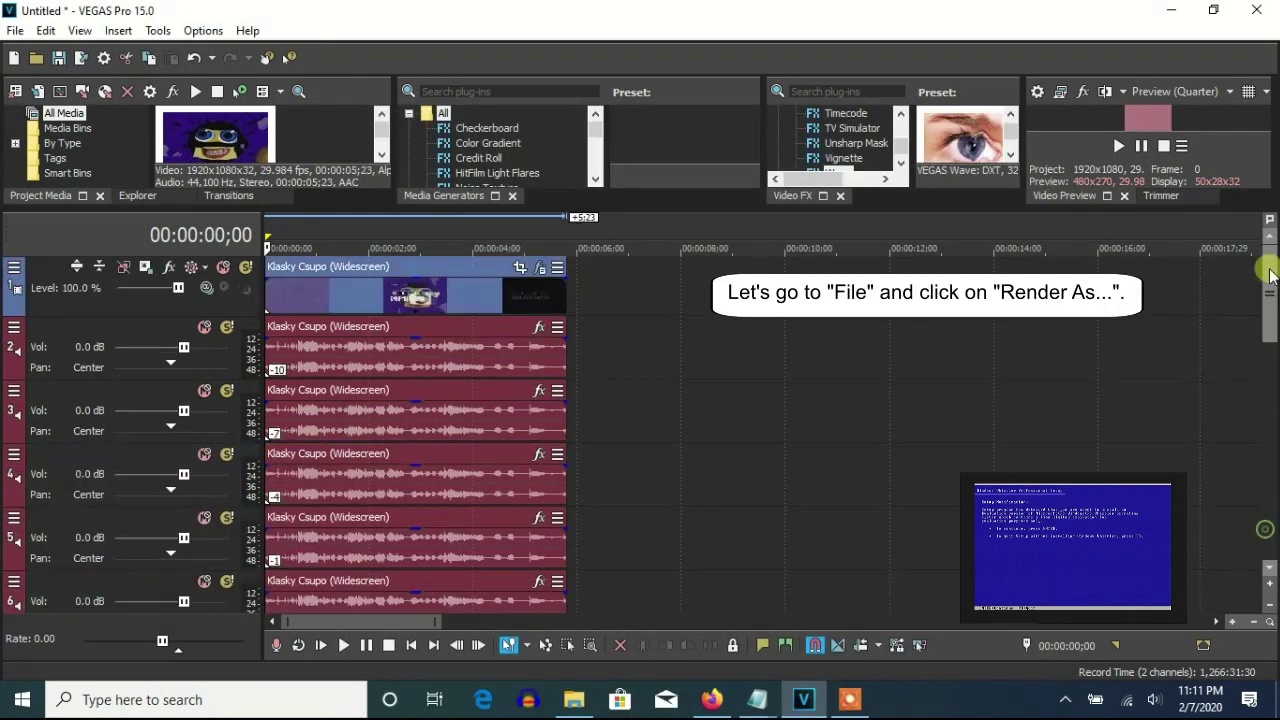
{"action": "left_click", "coordinate": [15, 30]}
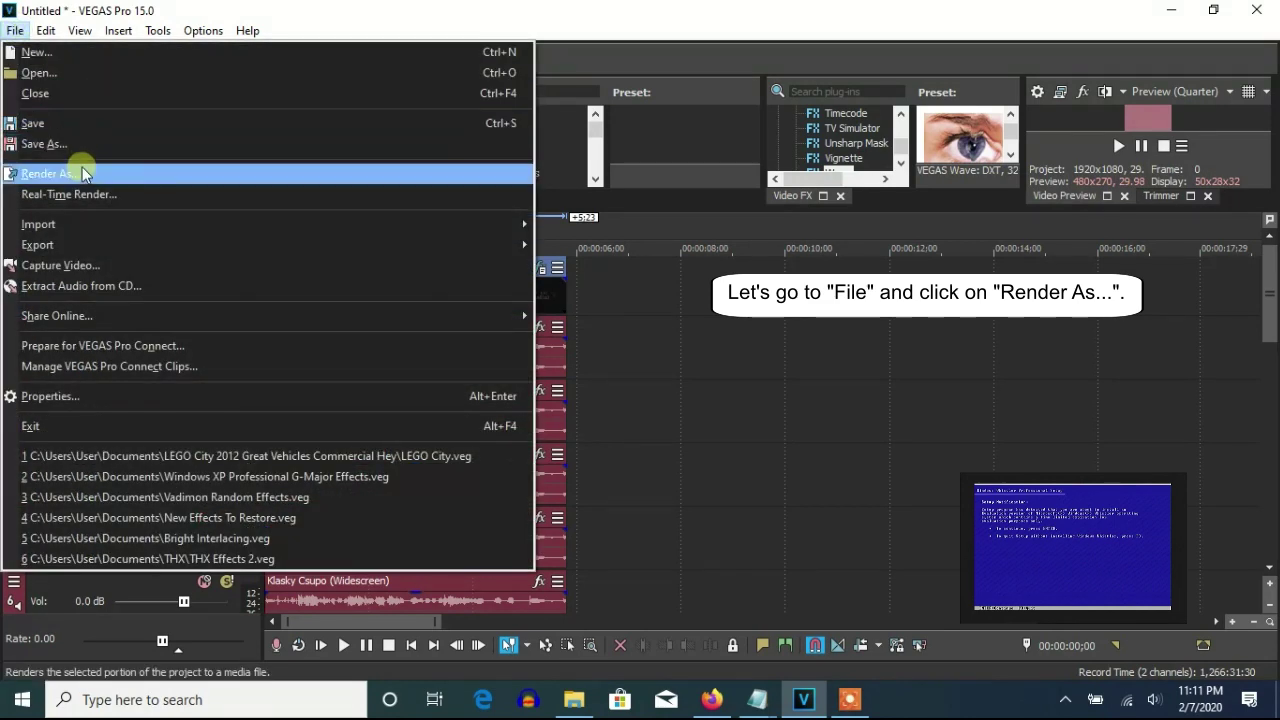
{"action": "left_click", "coordinate": [83, 174]}
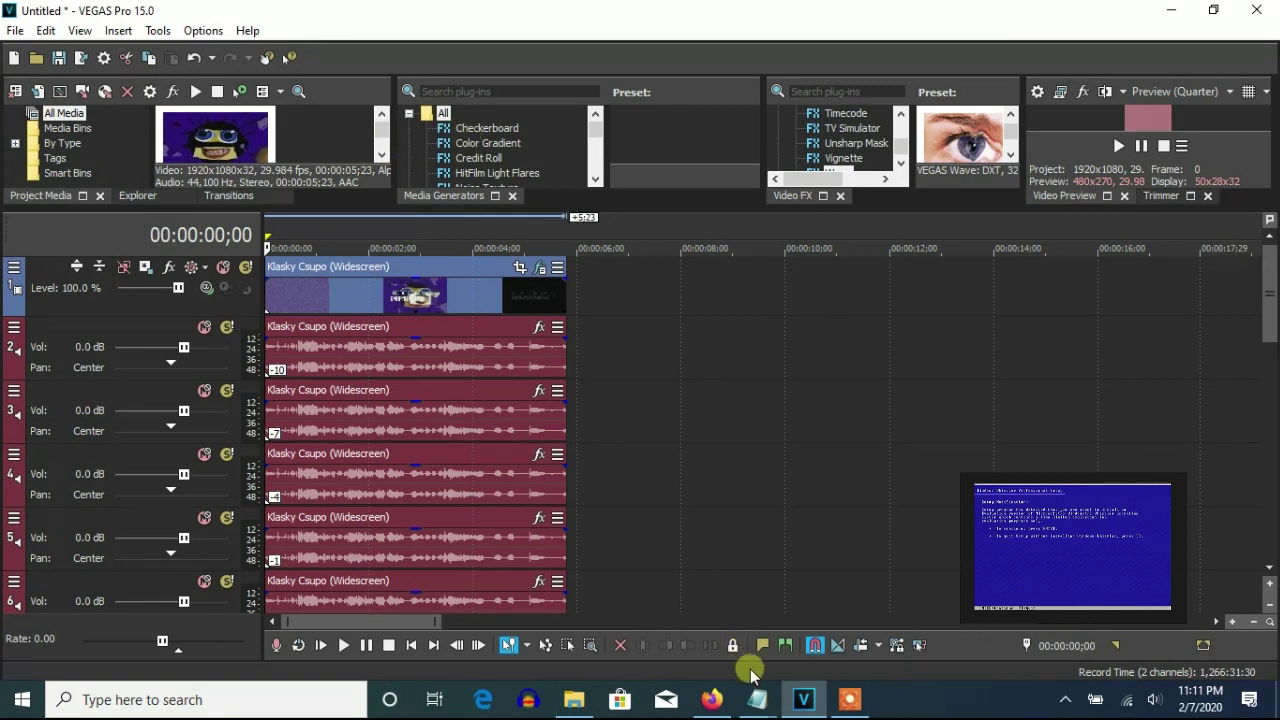
Render the project with the Sony AVC/MVC Internet 1280x720-30p template as G-Major 87 in the LEGO City 2012 Great Vehicles Commercial Hey folder.
{"action": "mouse_move", "coordinate": [805, 695]}
{"action": "left_click", "coordinate": [787, 620]}
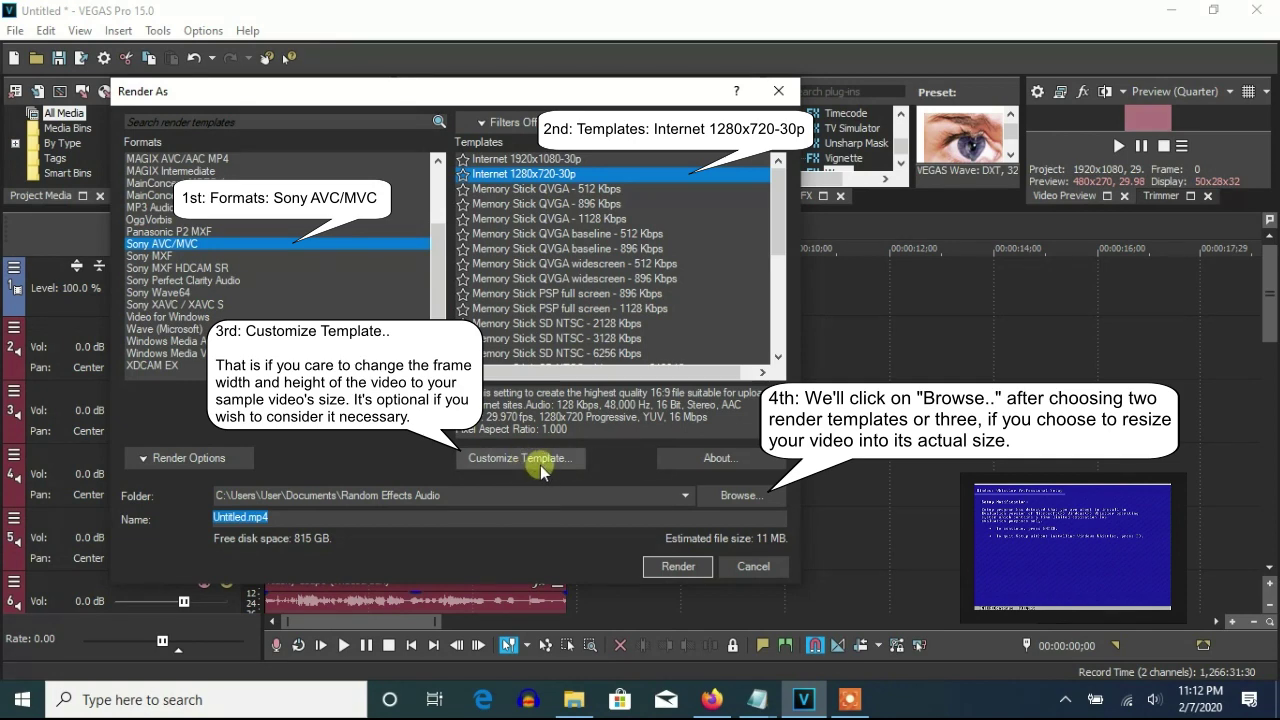
{"action": "left_click", "coordinate": [724, 496]}
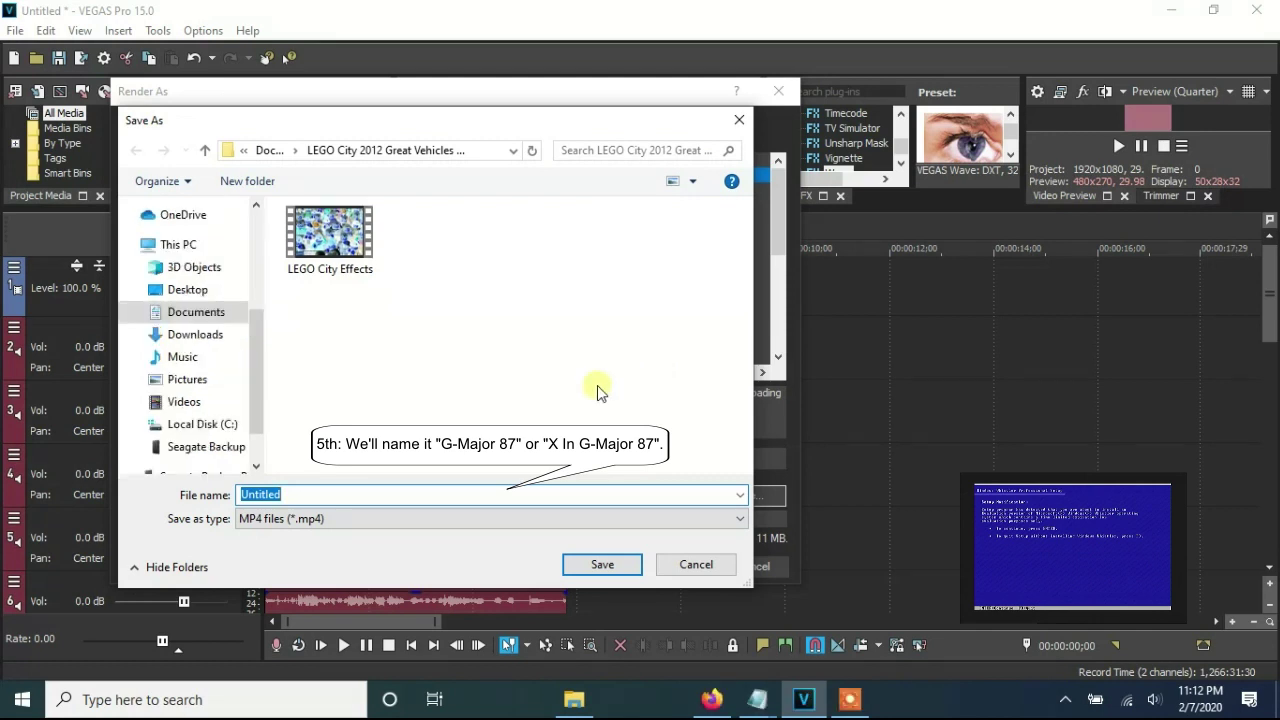
{"action": "type", "text": "G"}
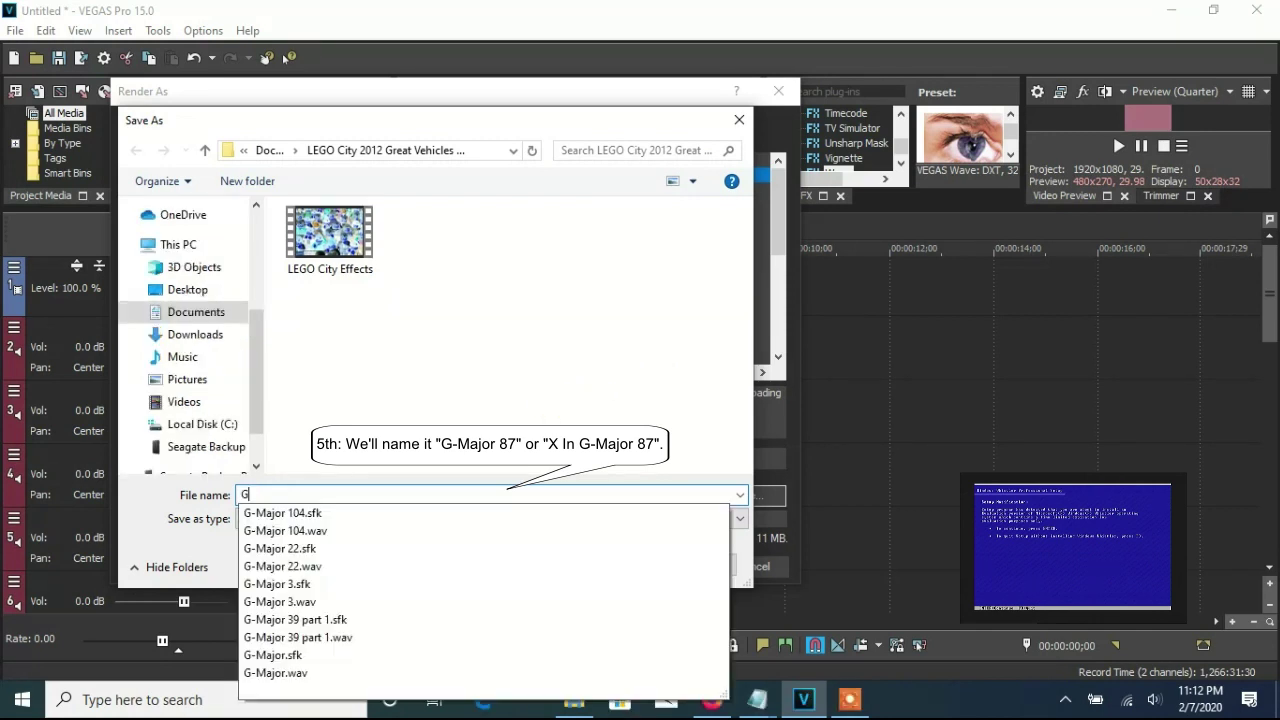
{"action": "type", "text": "-Major 87"}
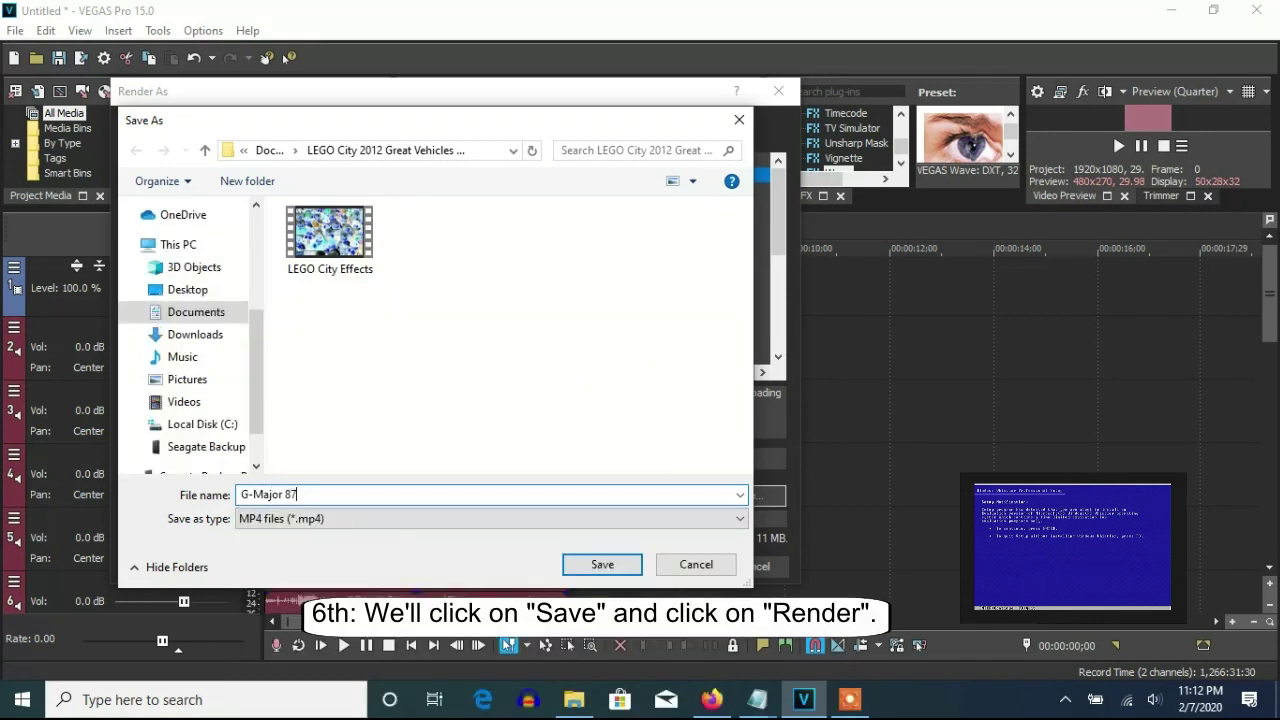
{"action": "left_click", "coordinate": [601, 566]}
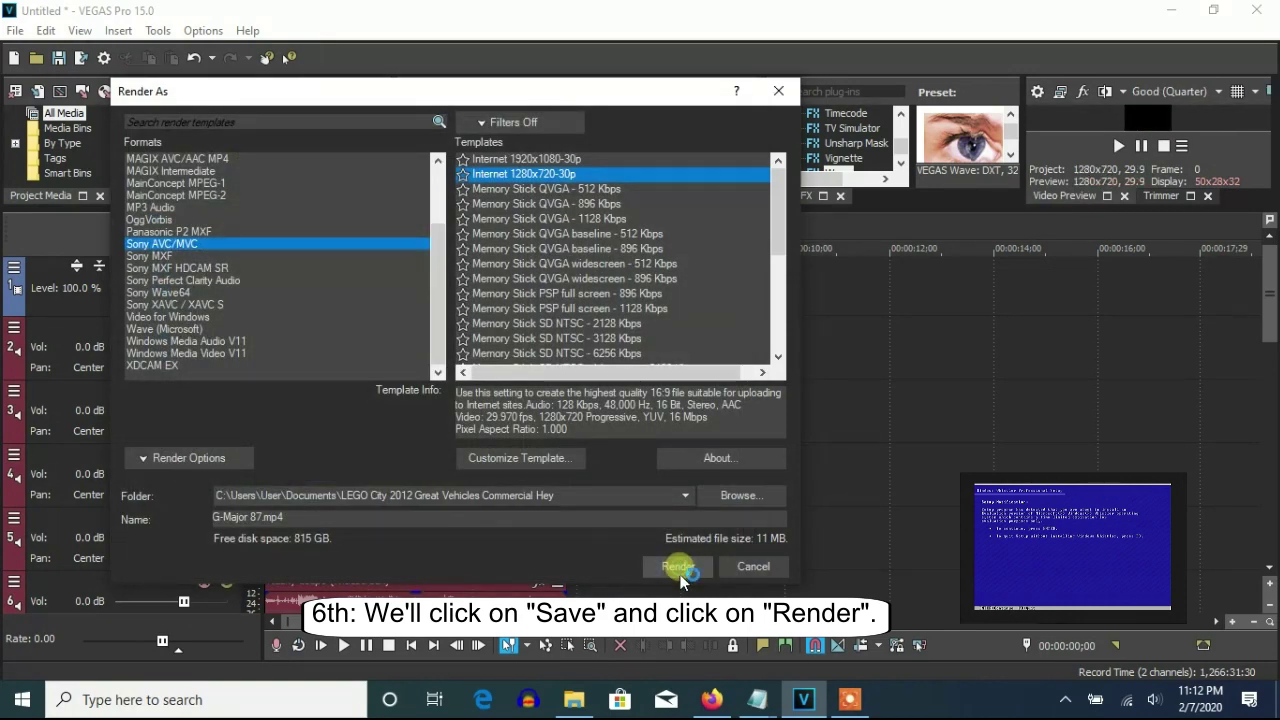
{"action": "left_click", "coordinate": [680, 565]}
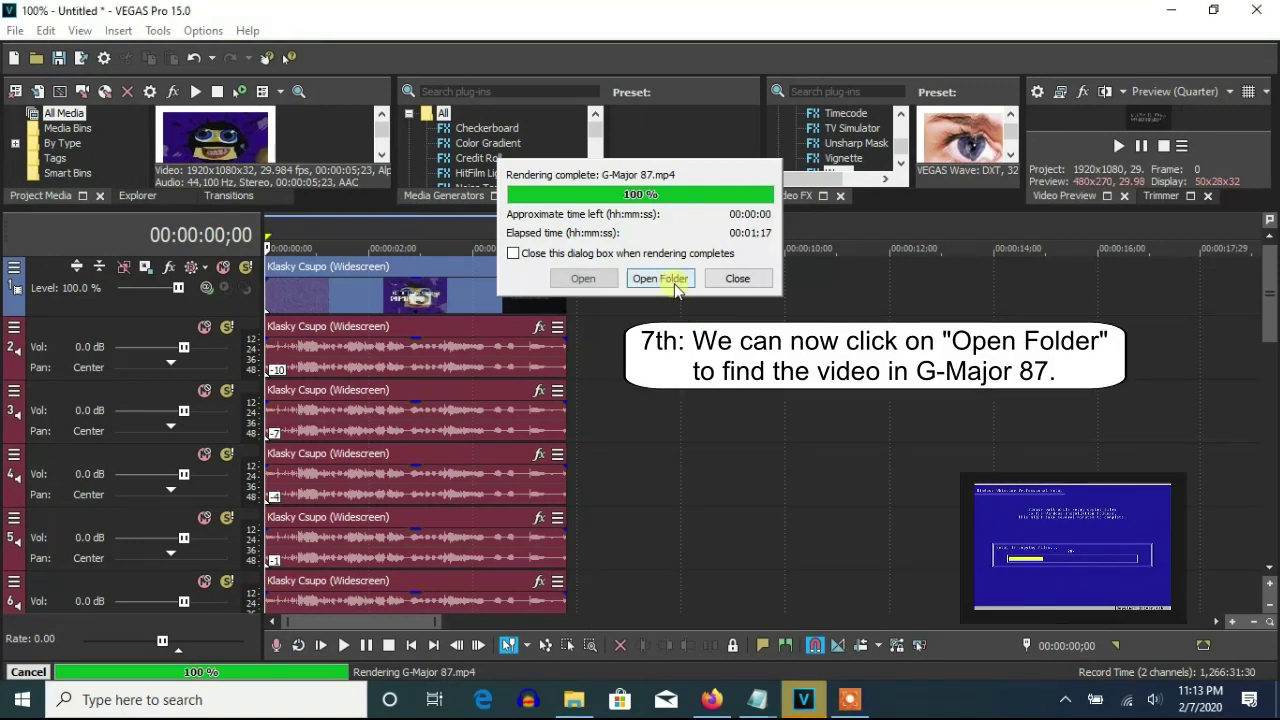
Open the render's folder and add the G-Major 87 video to the timeline after the Klasky Csupo clip, at about 6 seconds.
{"action": "left_click", "coordinate": [673, 288]}
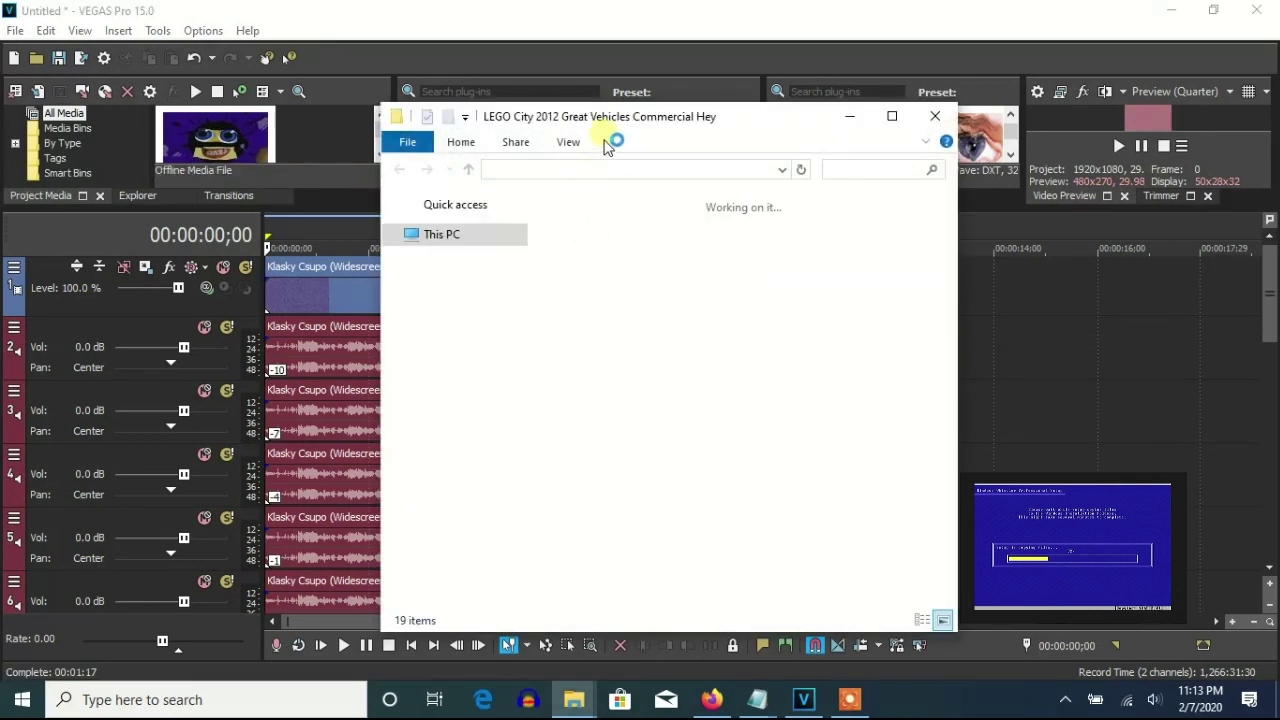
{"action": "left_click_drag", "start_coordinate": [563, 124], "coordinate": [771, 126]}
{"action": "left_click_drag", "start_coordinate": [591, 252], "coordinate": [701, 252]}
{"action": "left_click_drag", "start_coordinate": [1152, 304], "coordinate": [1160, 440]}
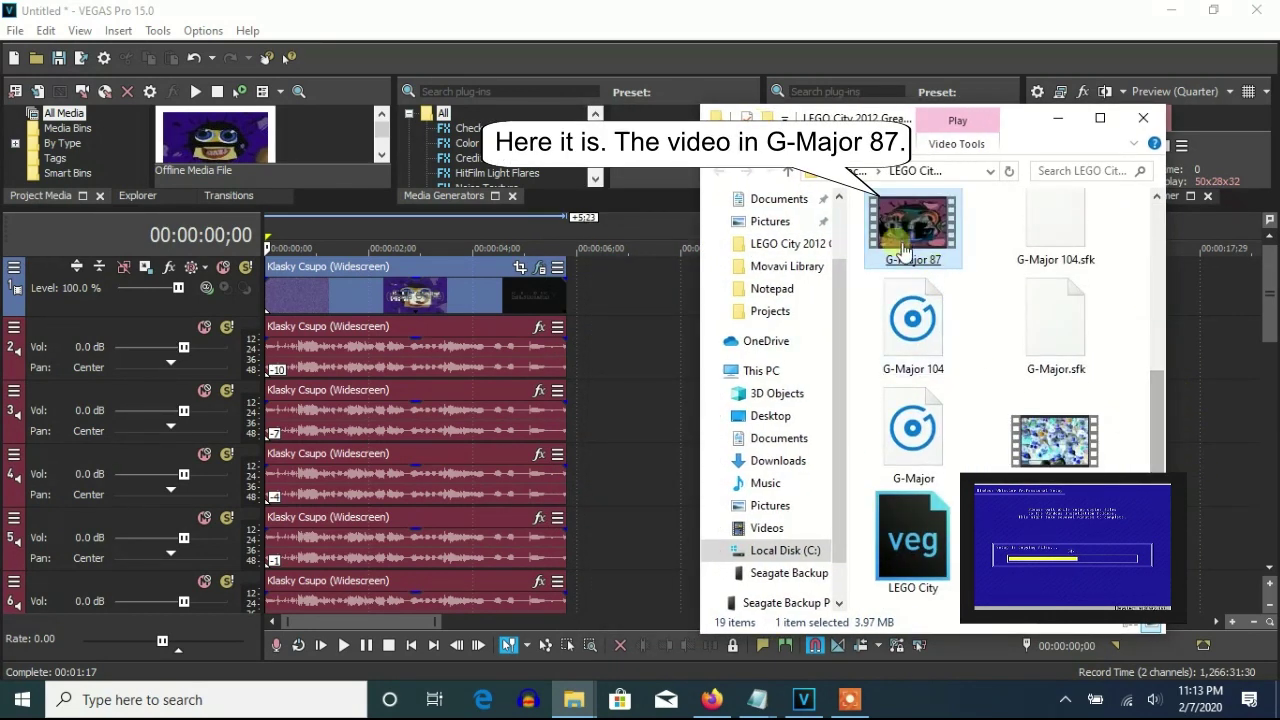
{"action": "left_click_drag", "start_coordinate": [899, 240], "coordinate": [589, 297]}
{"action": "left_click", "coordinate": [590, 295]}
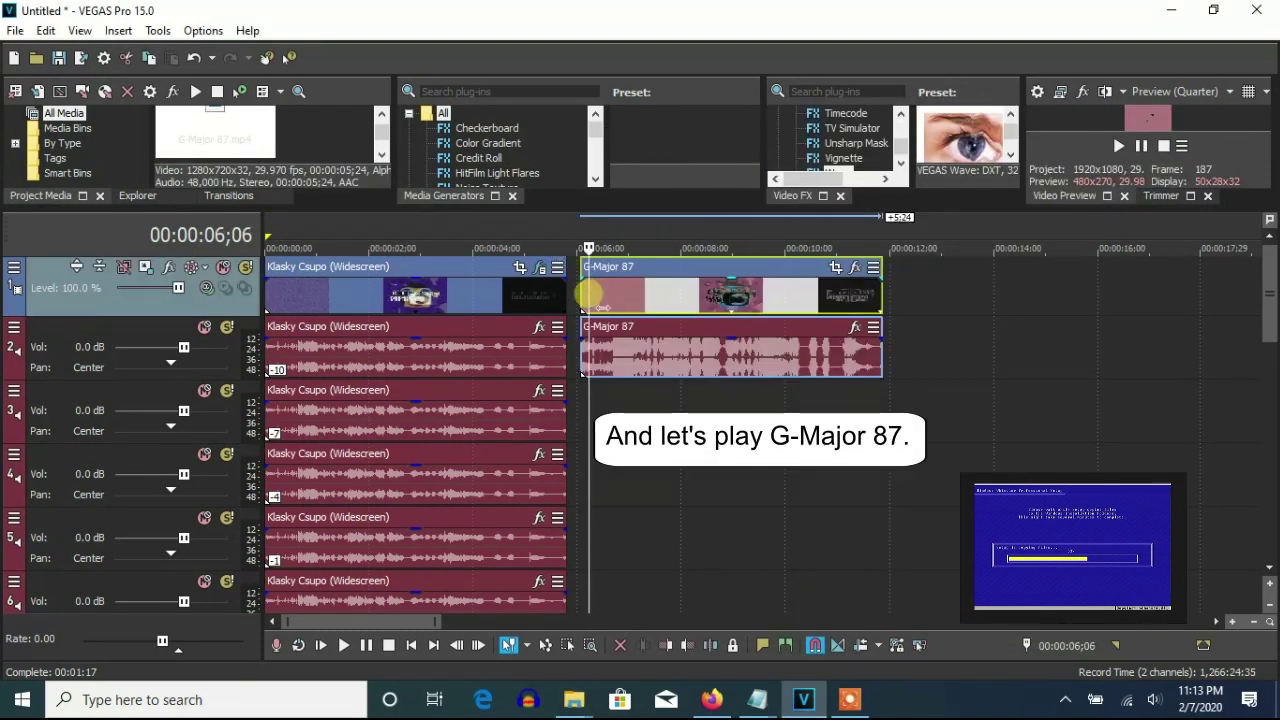
Enlarge the upper panes and play the Klasky Csupo clip from the project start in the video preview.
{"action": "left_click", "coordinate": [268, 292]}
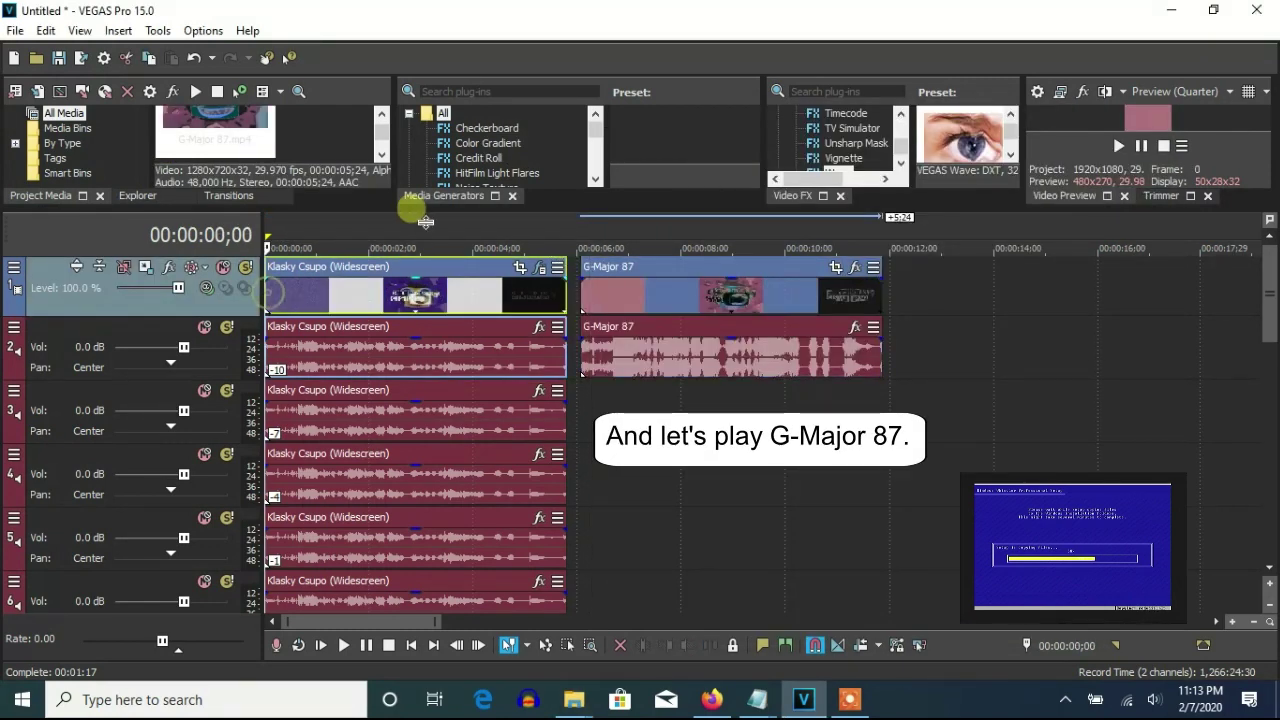
{"action": "left_click_drag", "start_coordinate": [415, 209], "coordinate": [415, 324]}
{"action": "left_click", "coordinate": [1115, 264]}
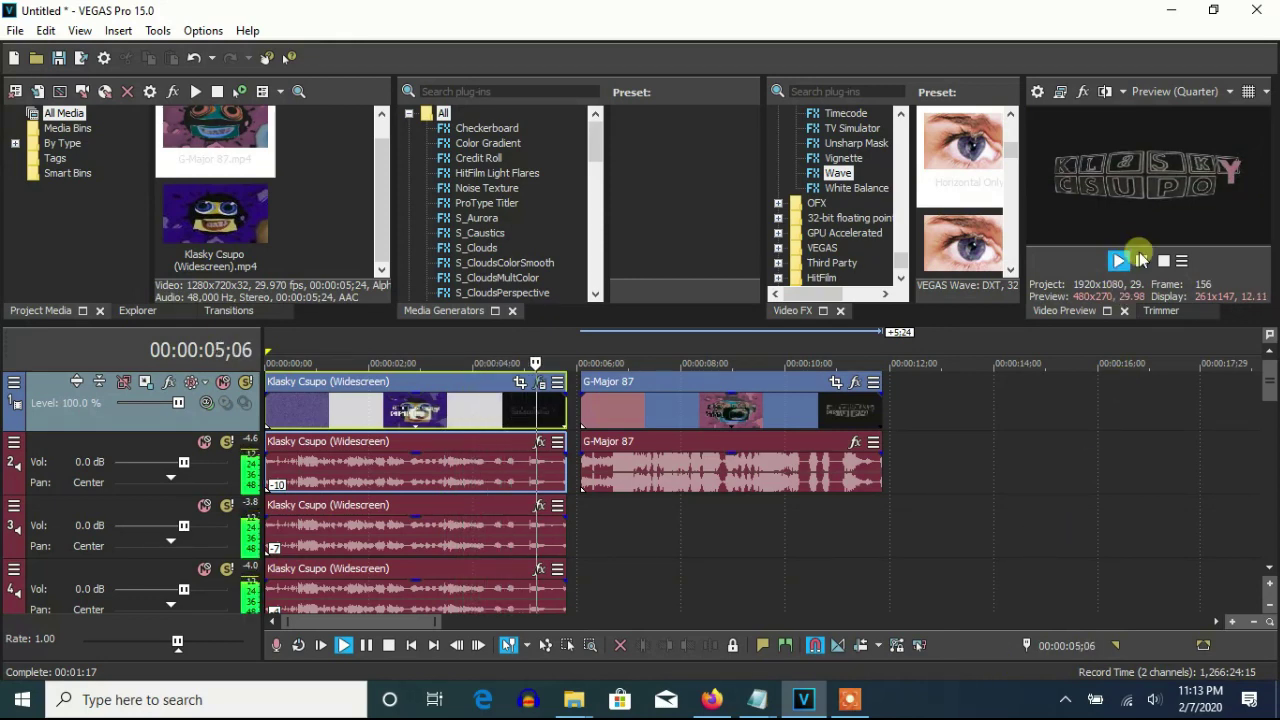
{"action": "left_click", "coordinate": [1141, 261]}
{"action": "left_click_drag", "start_coordinate": [667, 428], "coordinate": [734, 426]}
{"action": "right_click", "coordinate": [607, 466]}
{"action": "left_click", "coordinate": [655, 326]}
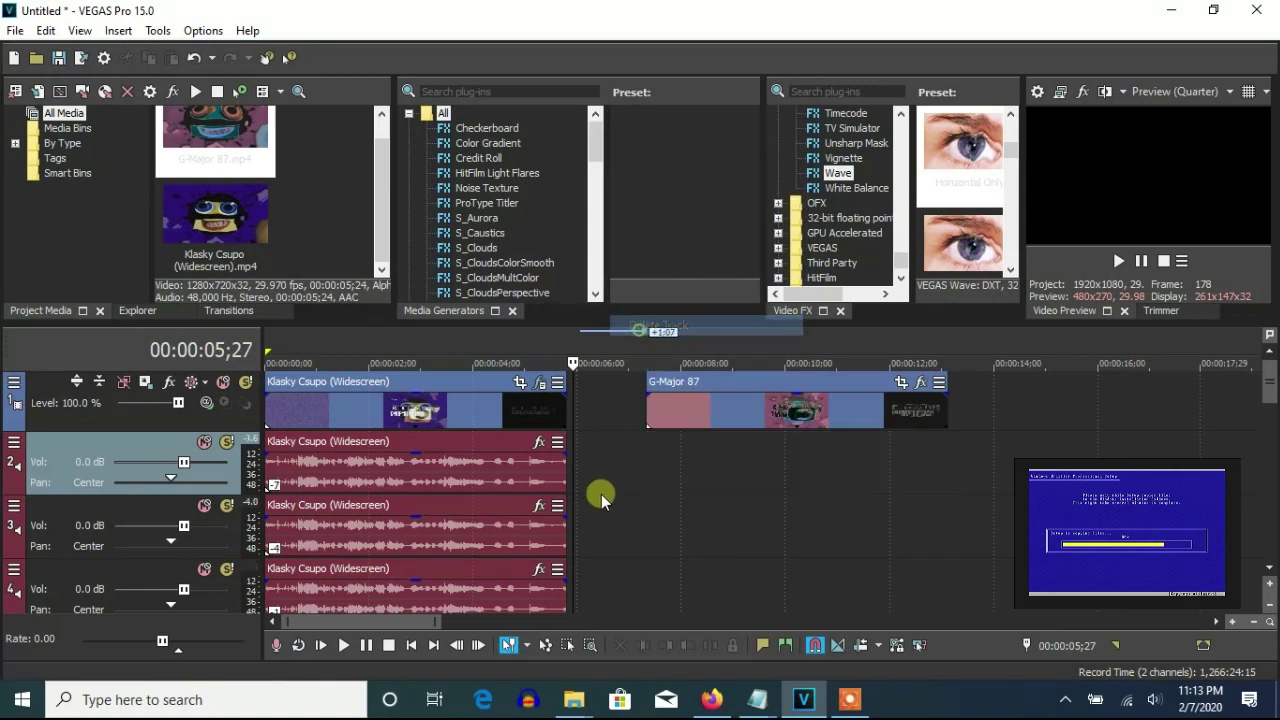
{"action": "left_click", "coordinate": [194, 66]}
Duplicate audio tracks 2 and 3 together with their events.
{"action": "right_click", "coordinate": [600, 537]}
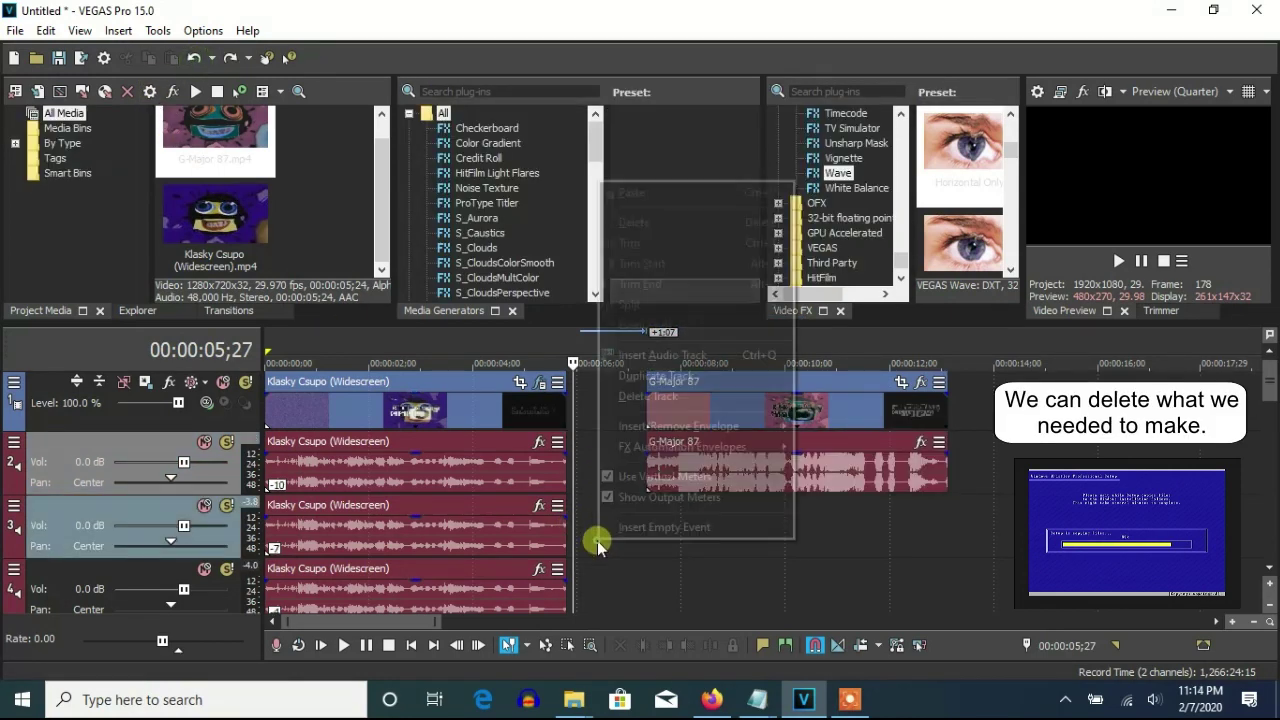
{"action": "left_click", "coordinate": [624, 380]}
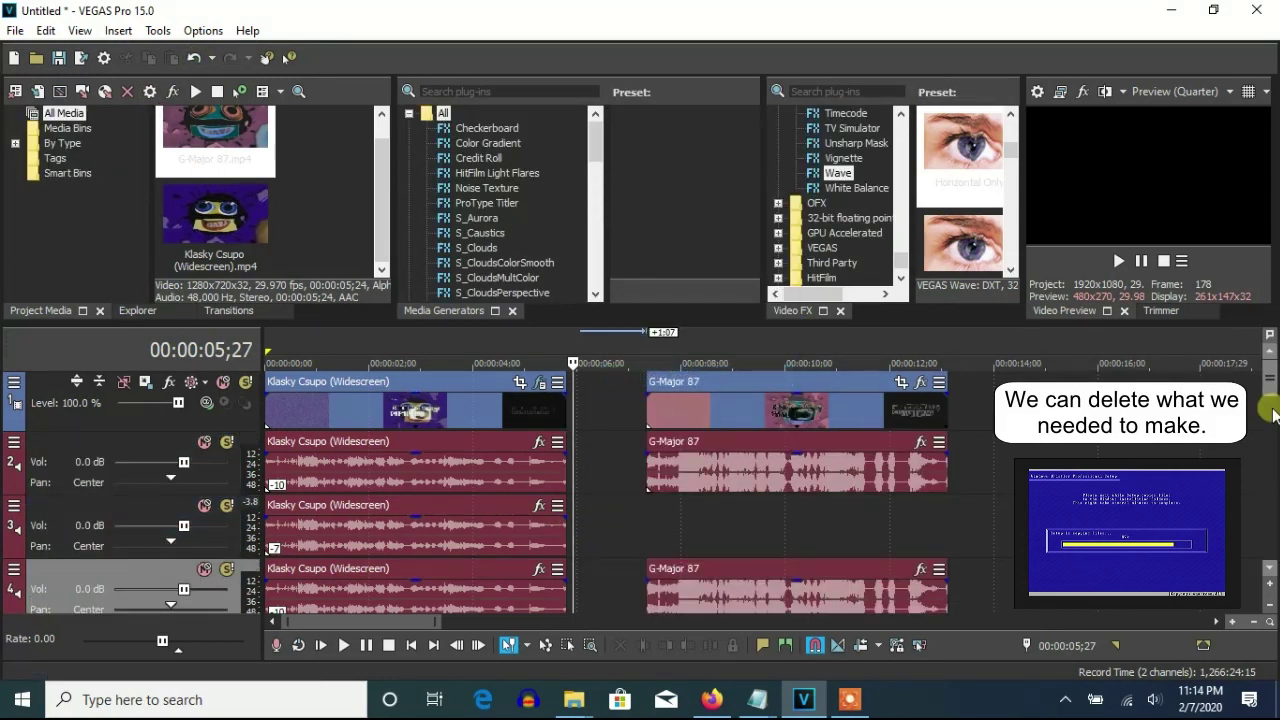
Delete the lower Klasky Csupo audio tracks one by one until track 8 is the last one in the project.
{"action": "left_click_drag", "start_coordinate": [1272, 387], "coordinate": [1266, 429]}
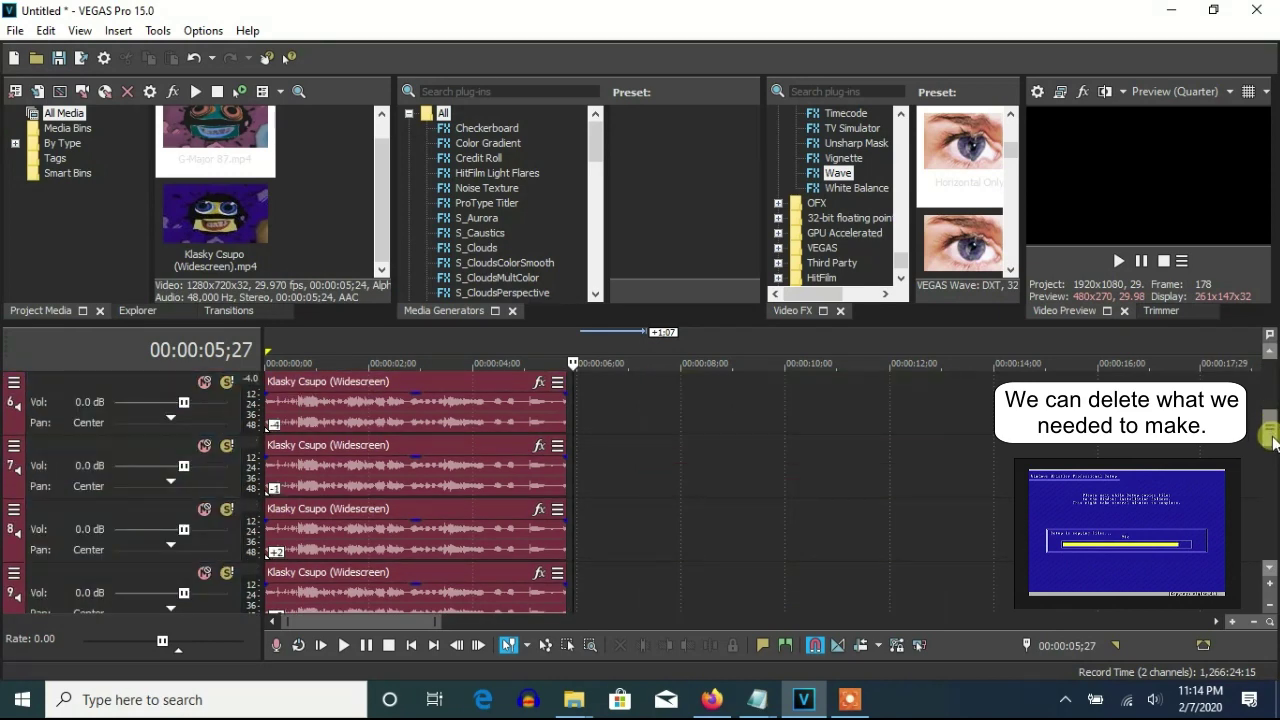
{"action": "right_click", "coordinate": [572, 528]}
{"action": "left_click", "coordinate": [611, 386]}
{"action": "right_click", "coordinate": [626, 512]}
{"action": "left_click", "coordinate": [667, 361]}
{"action": "right_click", "coordinate": [630, 495]}
{"action": "left_click", "coordinate": [667, 361]}
{"action": "right_click", "coordinate": [629, 506]}
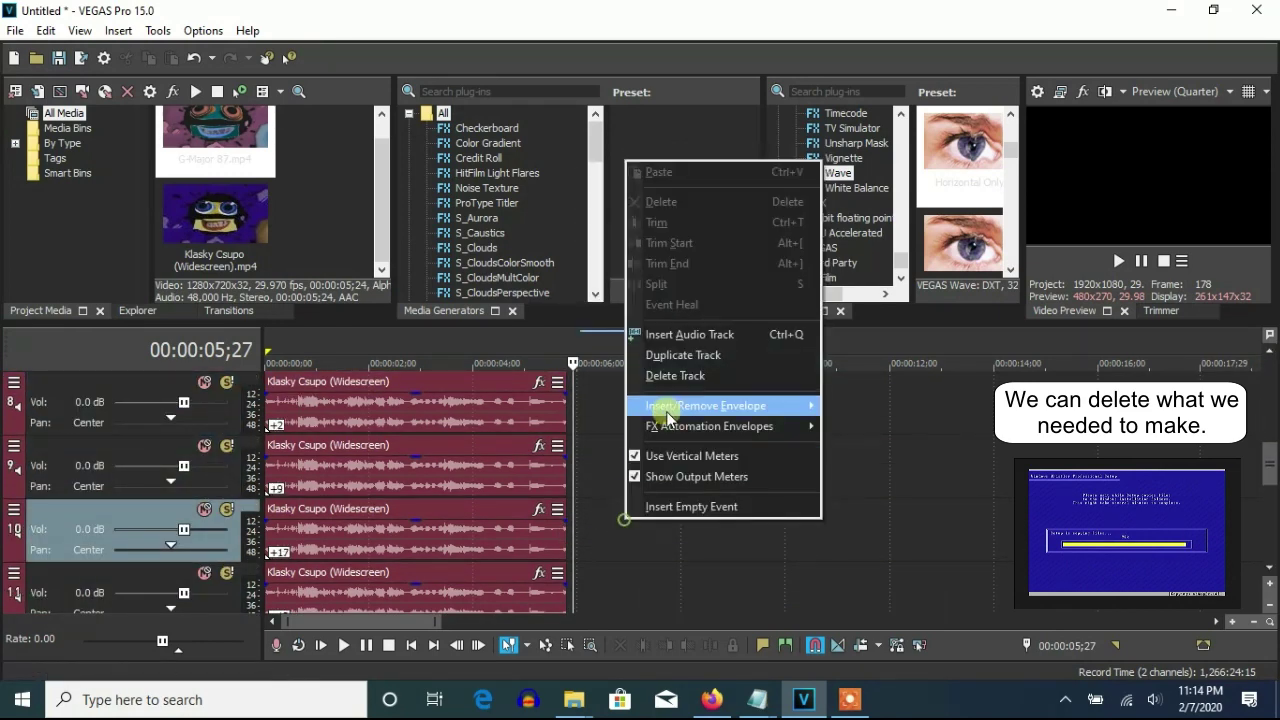
{"action": "left_click", "coordinate": [670, 374]}
{"action": "right_click", "coordinate": [626, 509]}
{"action": "left_click", "coordinate": [670, 374]}
{"action": "right_click", "coordinate": [613, 530]}
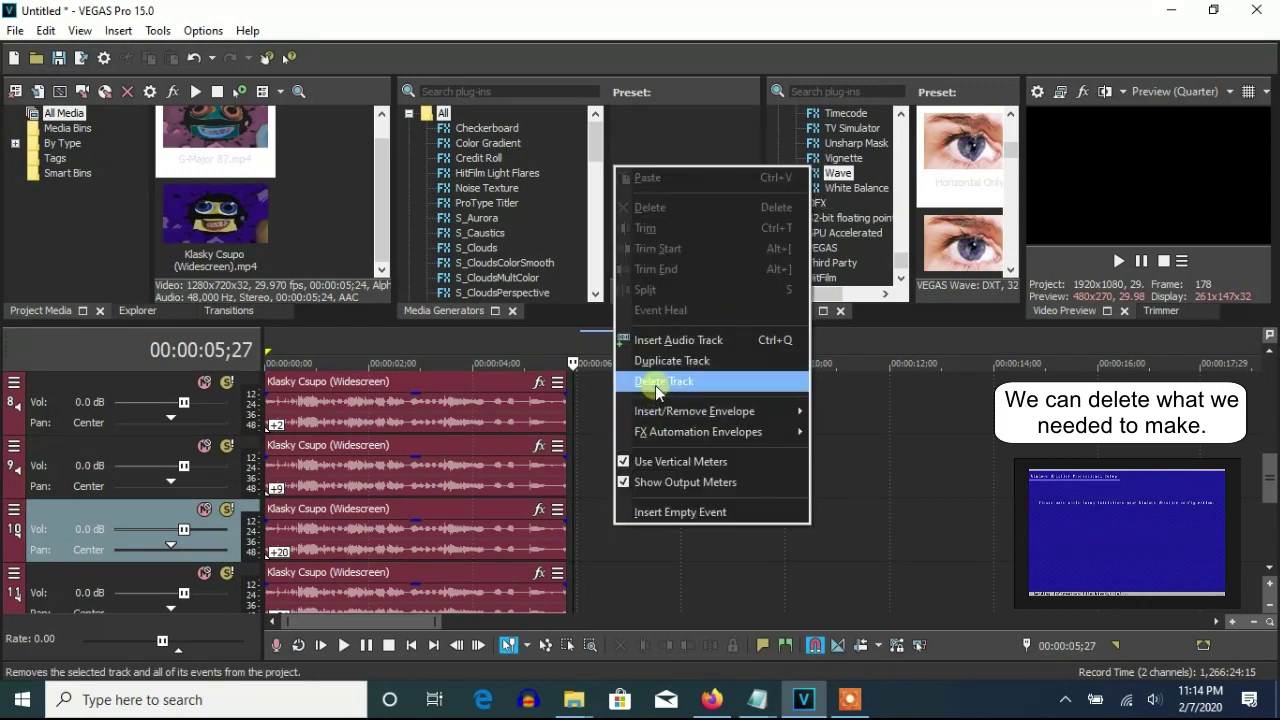
{"action": "left_click", "coordinate": [655, 383]}
{"action": "right_click", "coordinate": [625, 528]}
{"action": "left_click", "coordinate": [665, 383]}
{"action": "right_click", "coordinate": [602, 527]}
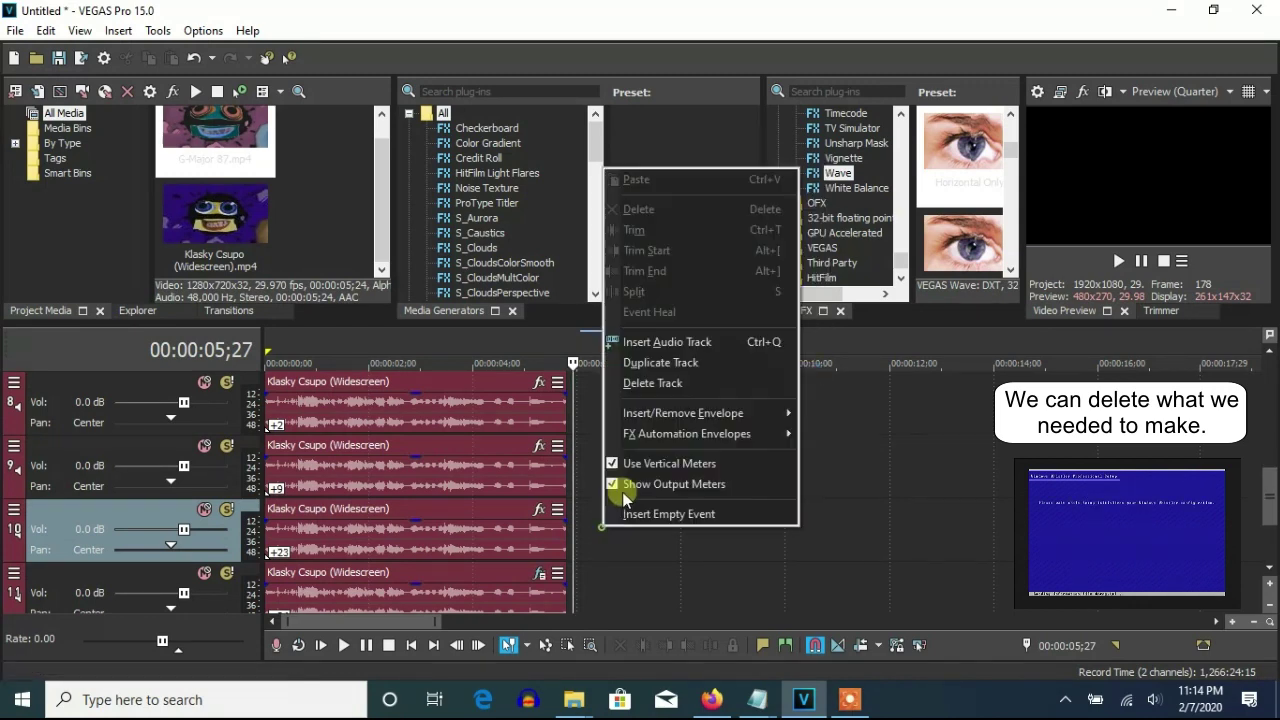
{"action": "left_click", "coordinate": [652, 383]}
{"action": "right_click", "coordinate": [614, 468]}
{"action": "left_click", "coordinate": [646, 342]}
{"action": "right_click", "coordinate": [606, 471]}
{"action": "left_click", "coordinate": [655, 331]}
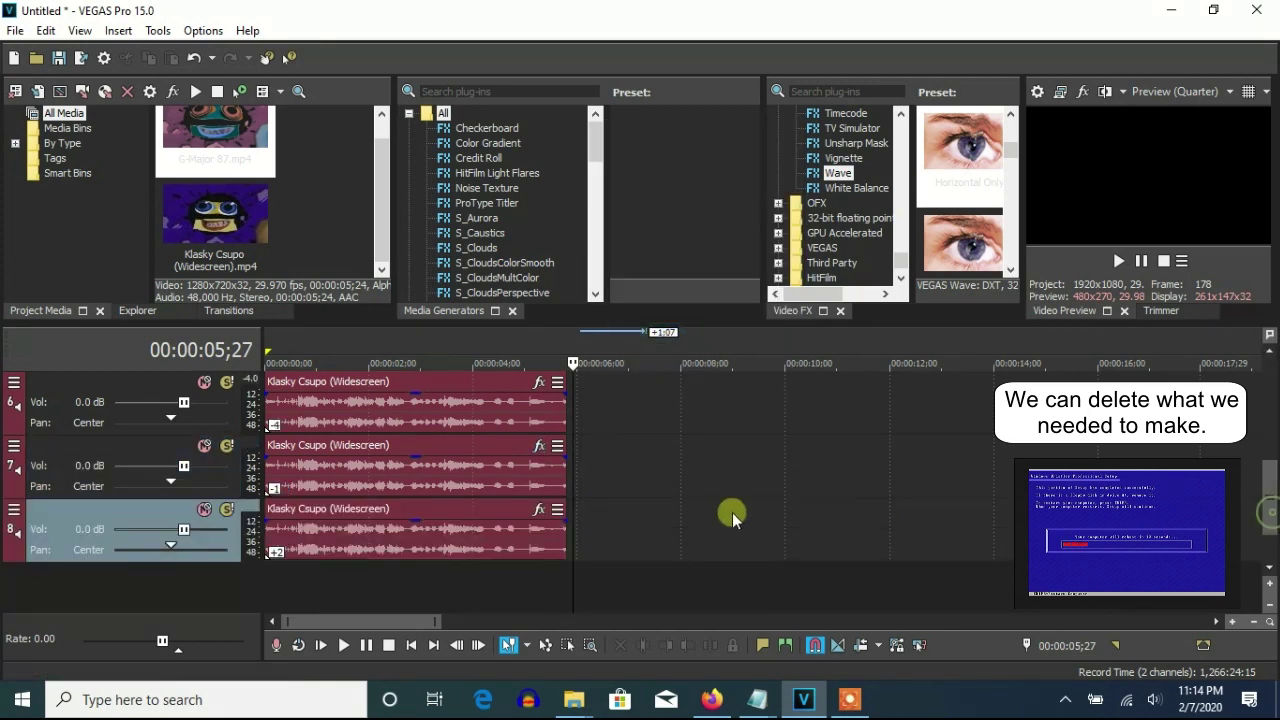
Delete the Klasky Csupo audio tracks 6, 7 and 8.
{"action": "right_click", "coordinate": [709, 480]}
{"action": "left_click", "coordinate": [737, 334]}
{"action": "right_click", "coordinate": [619, 489]}
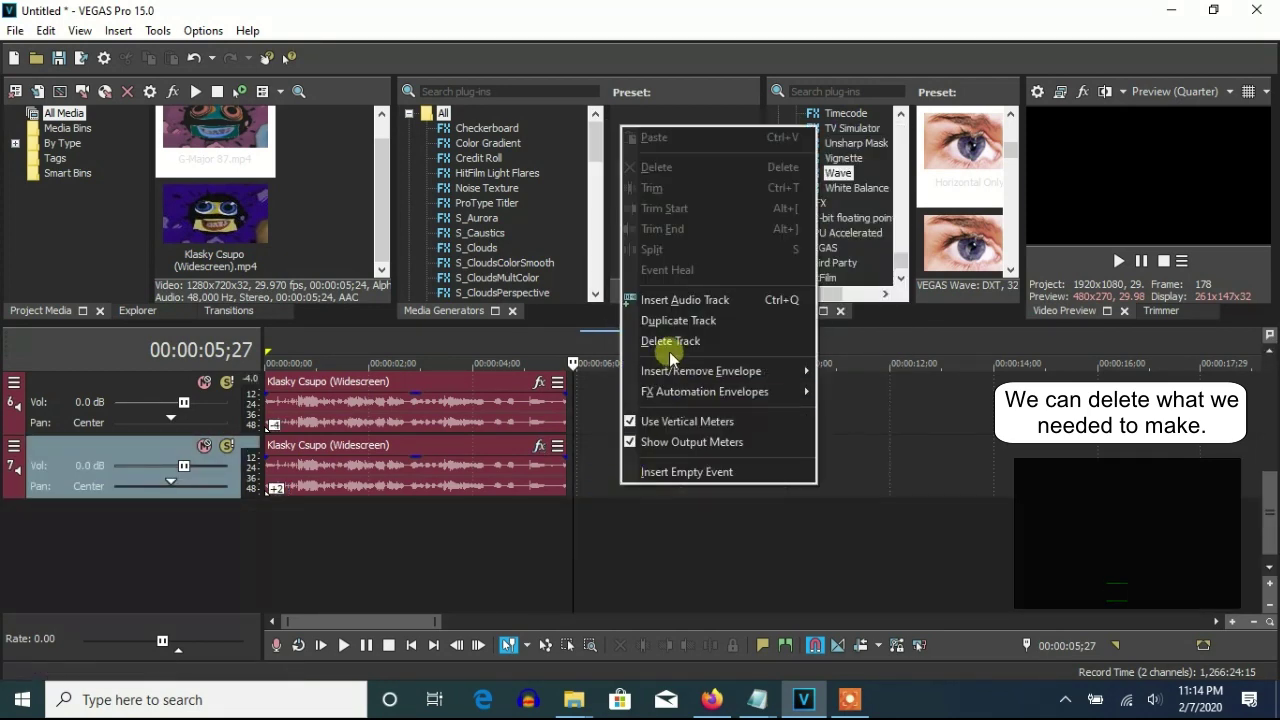
{"action": "left_click", "coordinate": [662, 342]}
{"action": "right_click", "coordinate": [610, 467]}
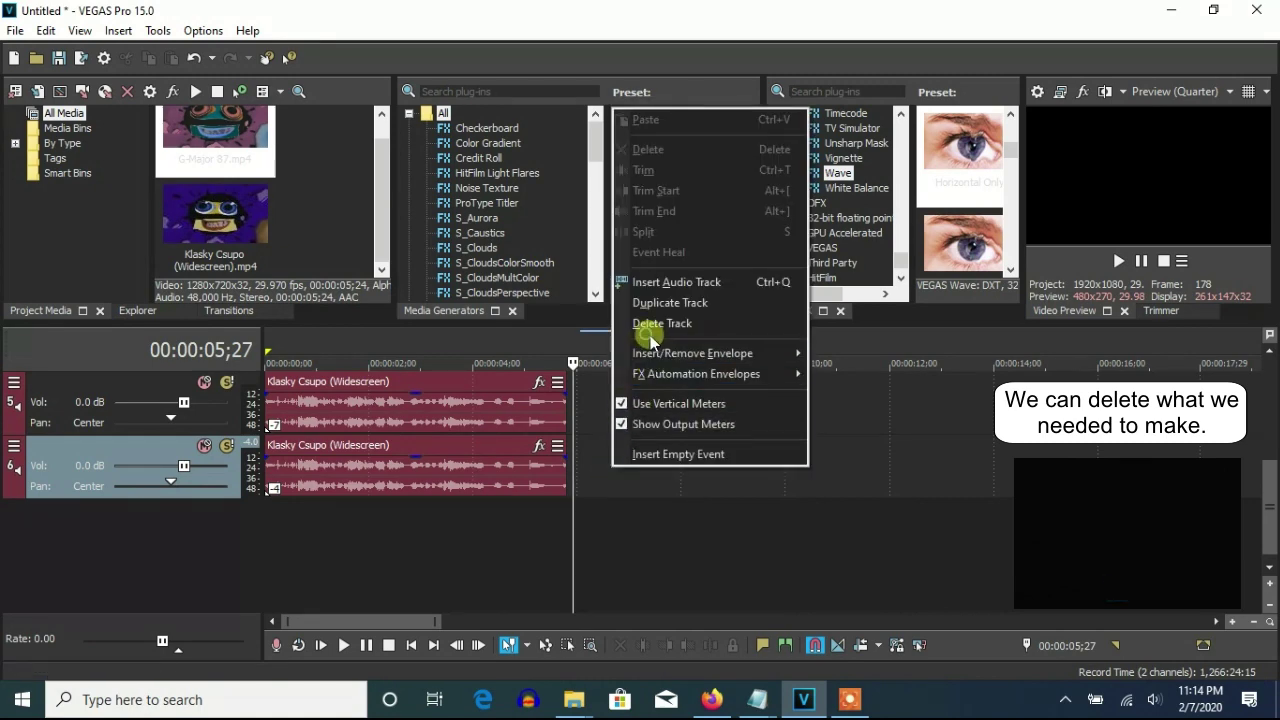
{"action": "left_click", "coordinate": [648, 324]}
Delete audio tracks 5 and 3, which hold only Klasky Csupo audio.
{"action": "left_click_drag", "start_coordinate": [1271, 500], "coordinate": [1268, 492]}
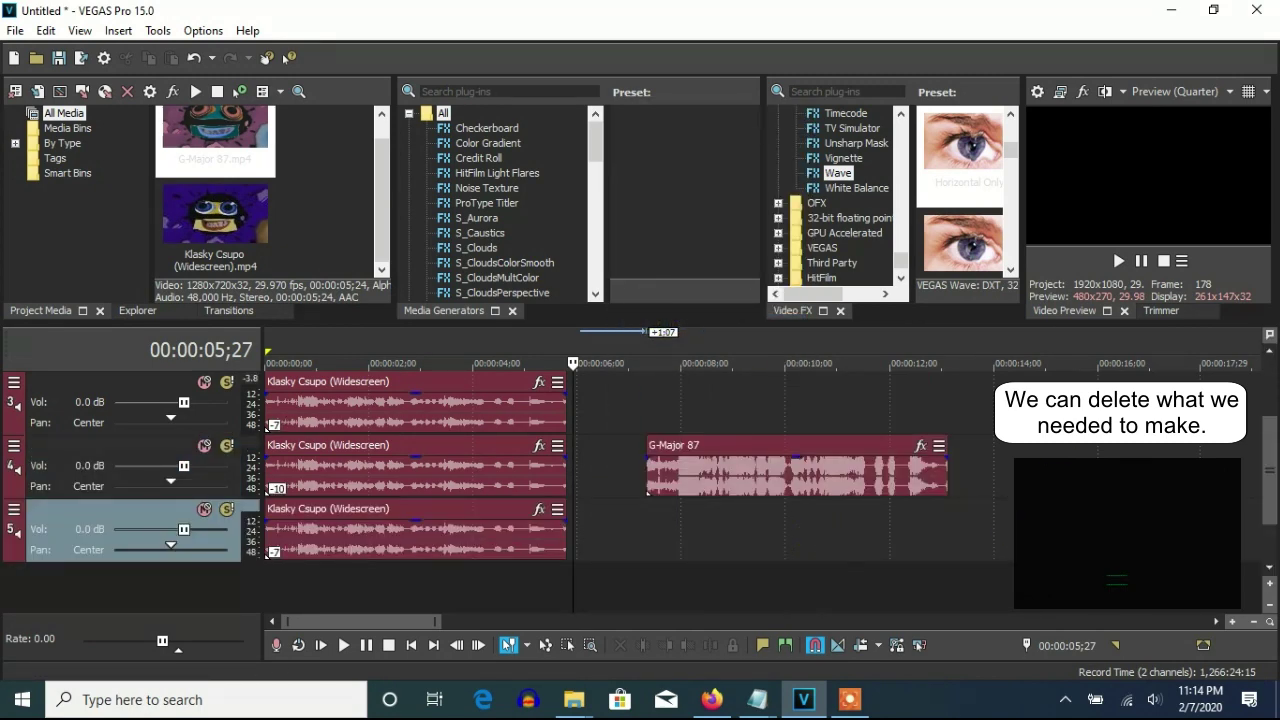
{"action": "left_click_drag", "start_coordinate": [1266, 434], "coordinate": [1266, 404]}
{"action": "right_click", "coordinate": [778, 590]}
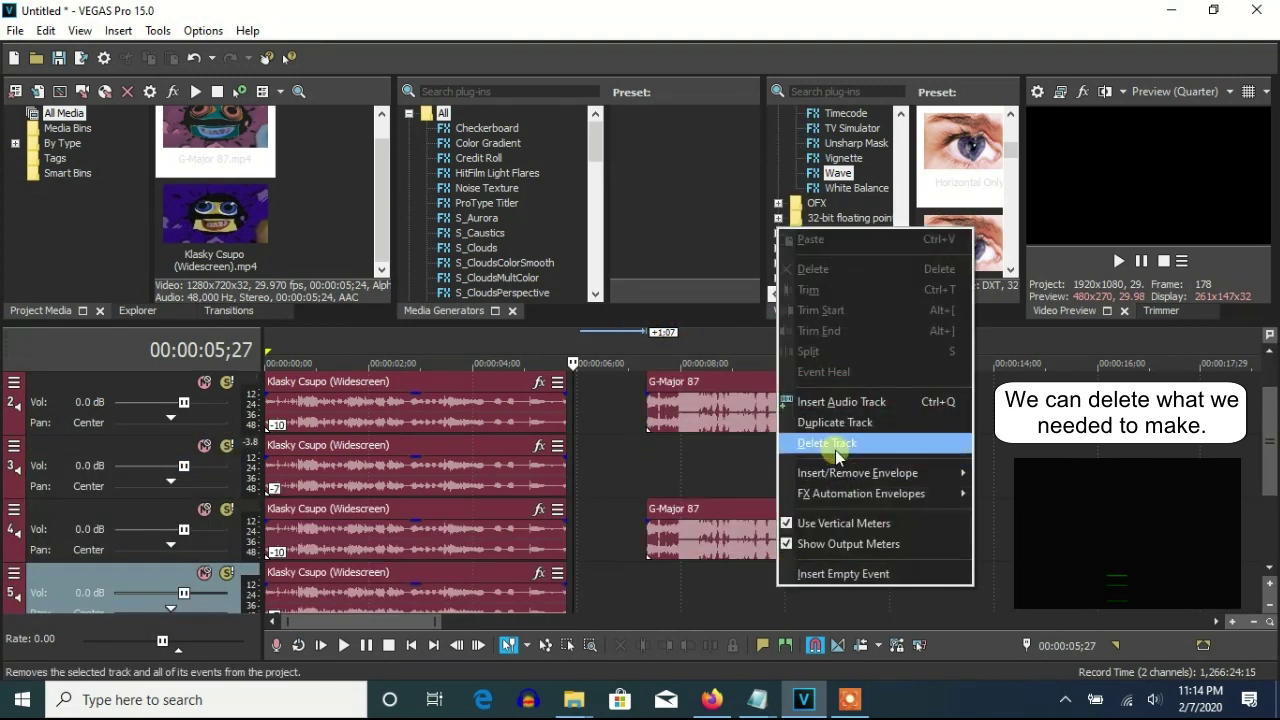
{"action": "left_click", "coordinate": [828, 443]}
{"action": "right_click", "coordinate": [696, 478]}
{"action": "left_click", "coordinate": [740, 334]}
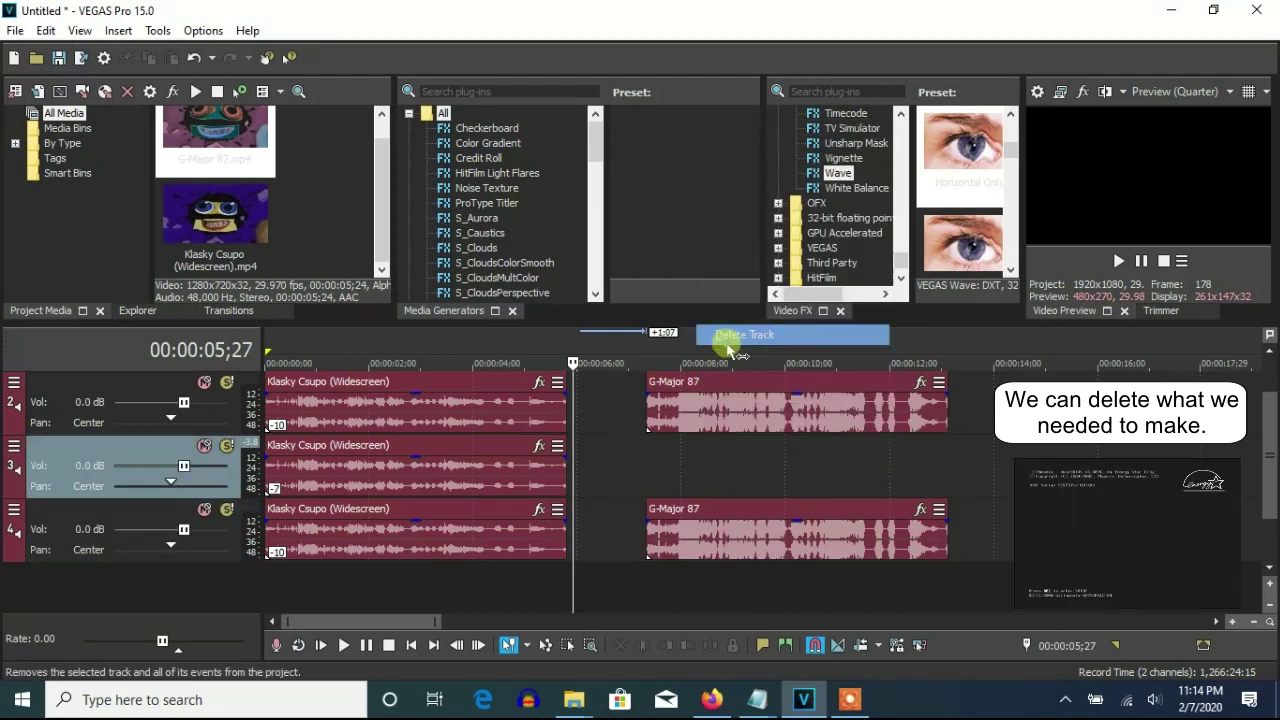
Delete the remaining Klasky Csupo video and audio events and move the G-Major 87 video and both its audio events to the project start.
{"action": "left_click", "coordinate": [350, 458]}
{"action": "key", "text": "Delete"}
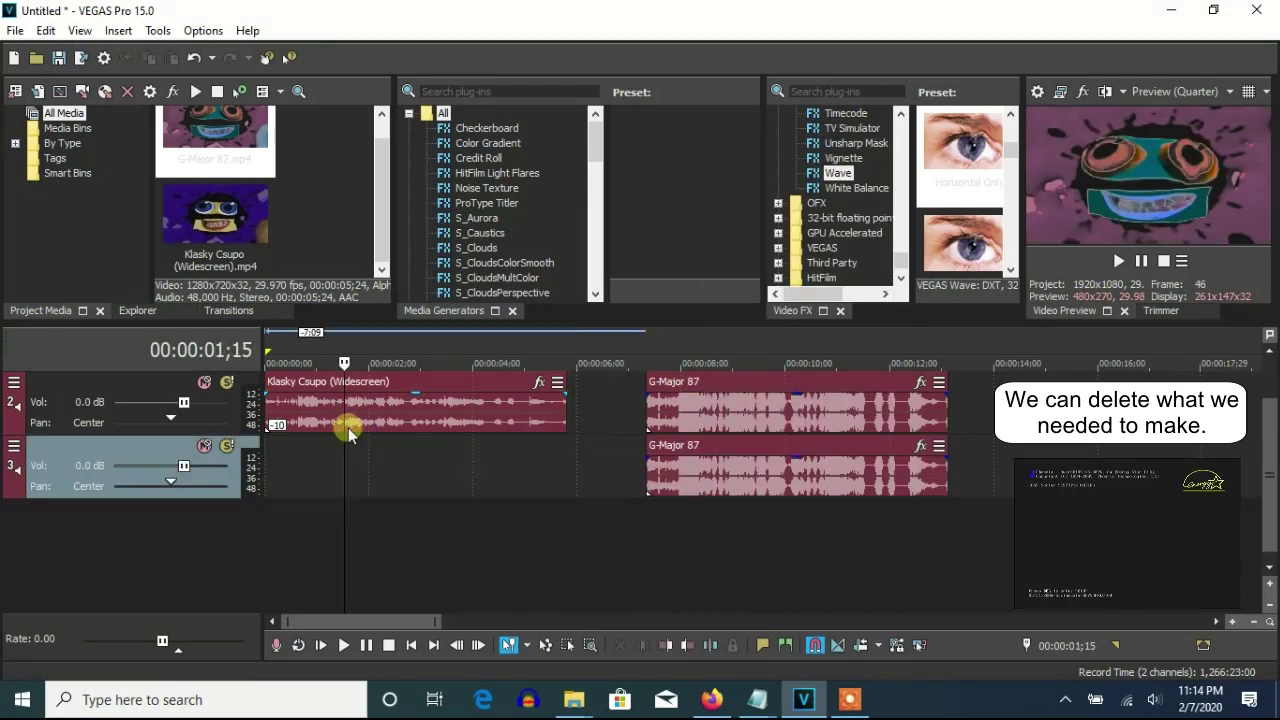
{"action": "scroll", "coordinate": [1268, 430], "scroll_direction": "up", "scroll_amount": 2}
{"action": "left_click", "coordinate": [409, 405]}
{"action": "key", "text": "Delete"}
{"action": "left_click_drag", "start_coordinate": [720, 417], "coordinate": [330, 412]}
{"action": "left_click_drag", "start_coordinate": [714, 551], "coordinate": [343, 523]}
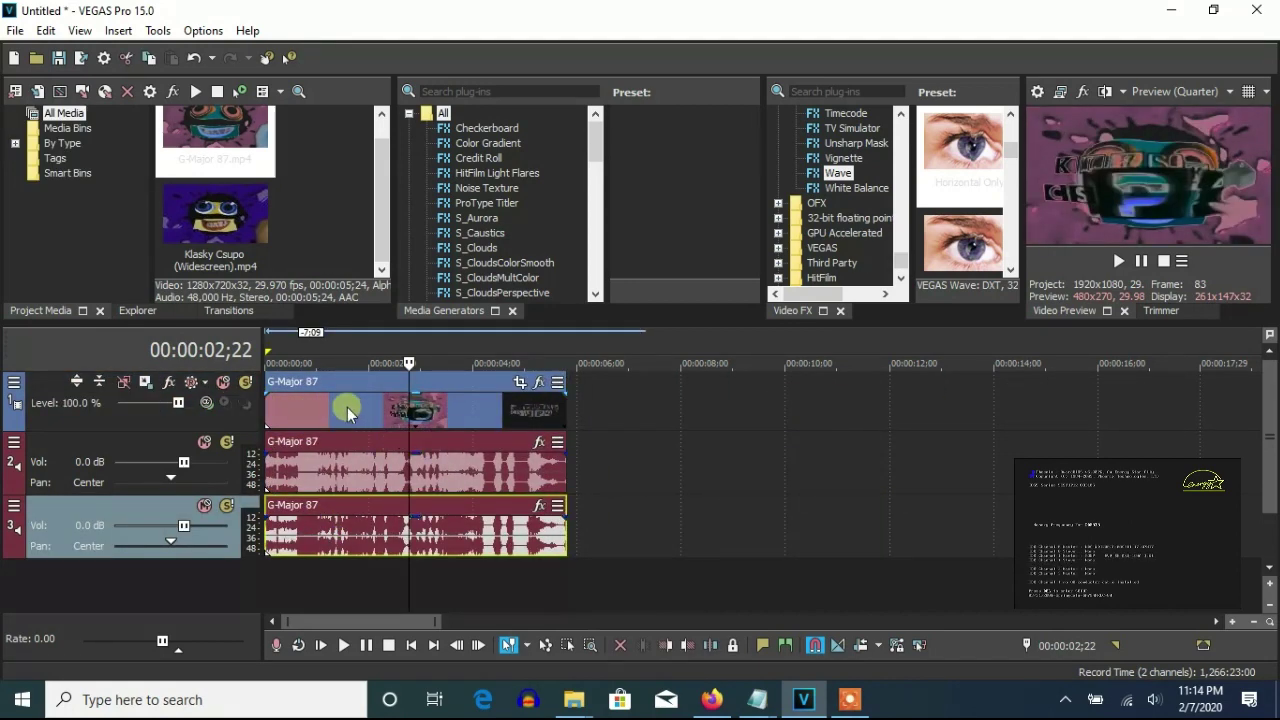
Add a Gradient Map effect to the G-Major 87 video event and apply the G-Major 39/G-Major 54 preset.
{"action": "left_click", "coordinate": [345, 405]}
{"action": "right_click", "coordinate": [389, 408]}
{"action": "left_click", "coordinate": [508, 152]}
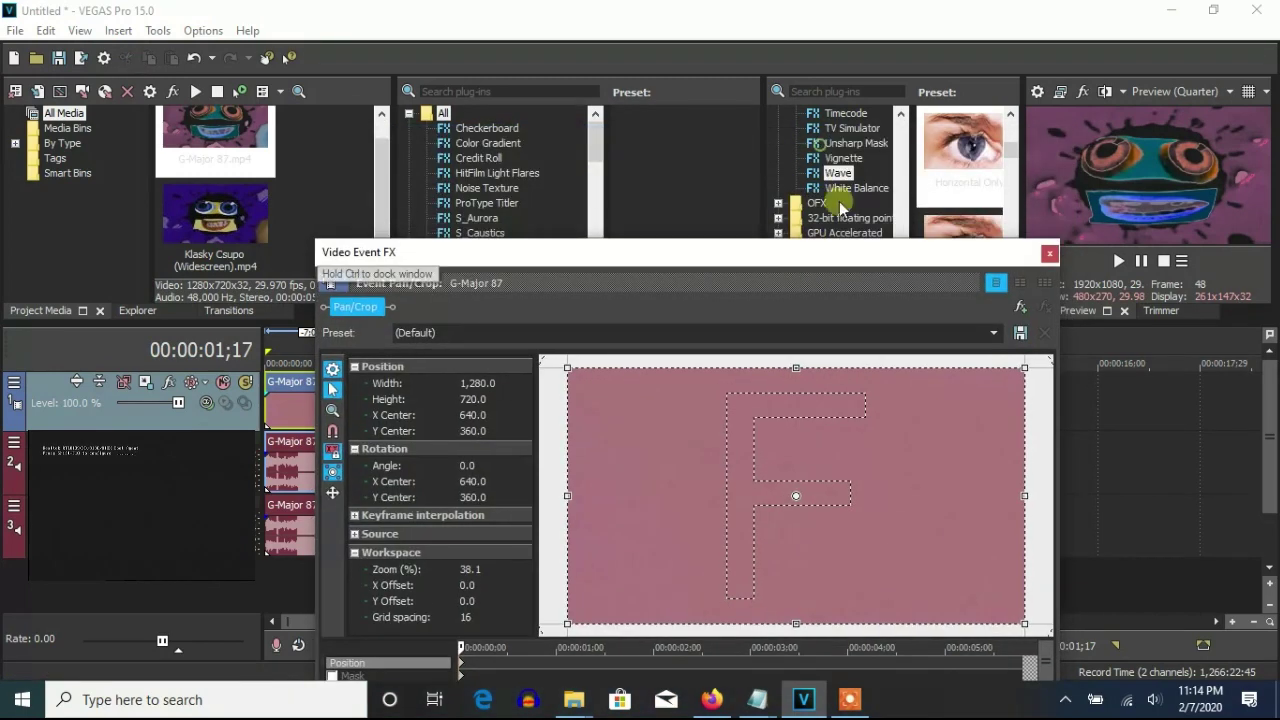
{"action": "scroll", "coordinate": [835, 160], "scroll_direction": "up", "scroll_amount": 10}
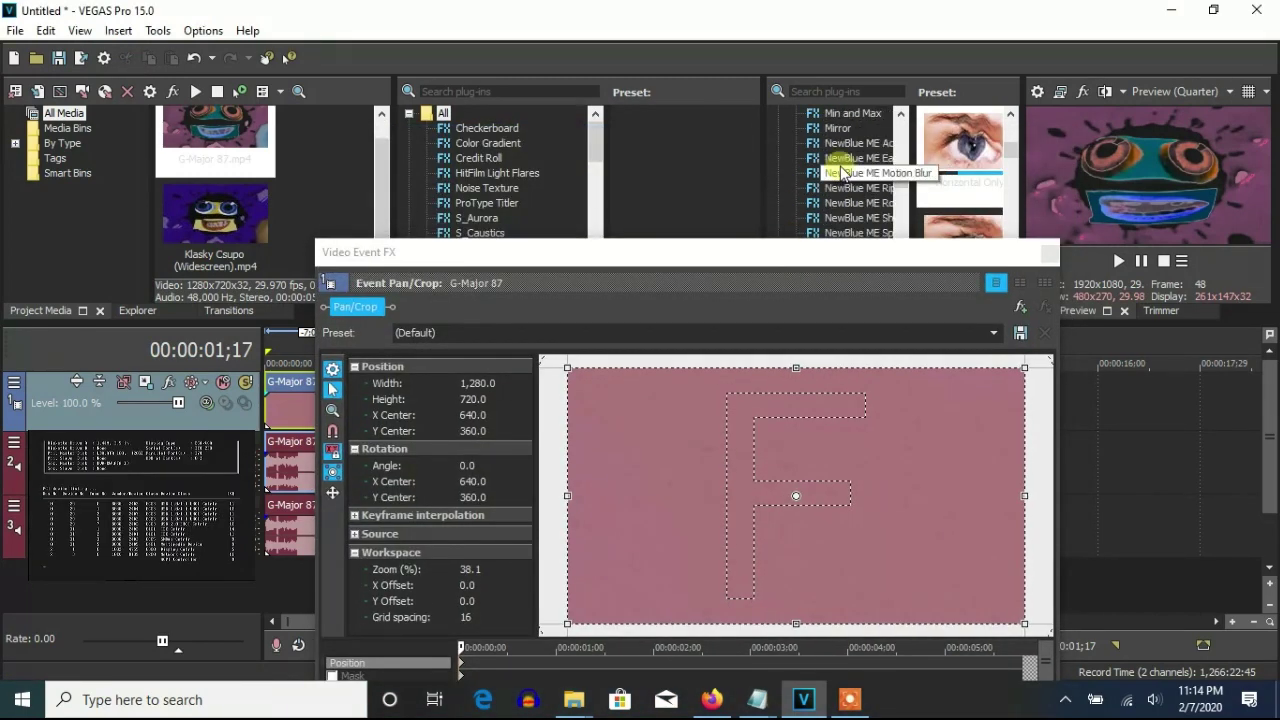
{"action": "scroll", "coordinate": [860, 176], "scroll_direction": "up", "scroll_amount": 4}
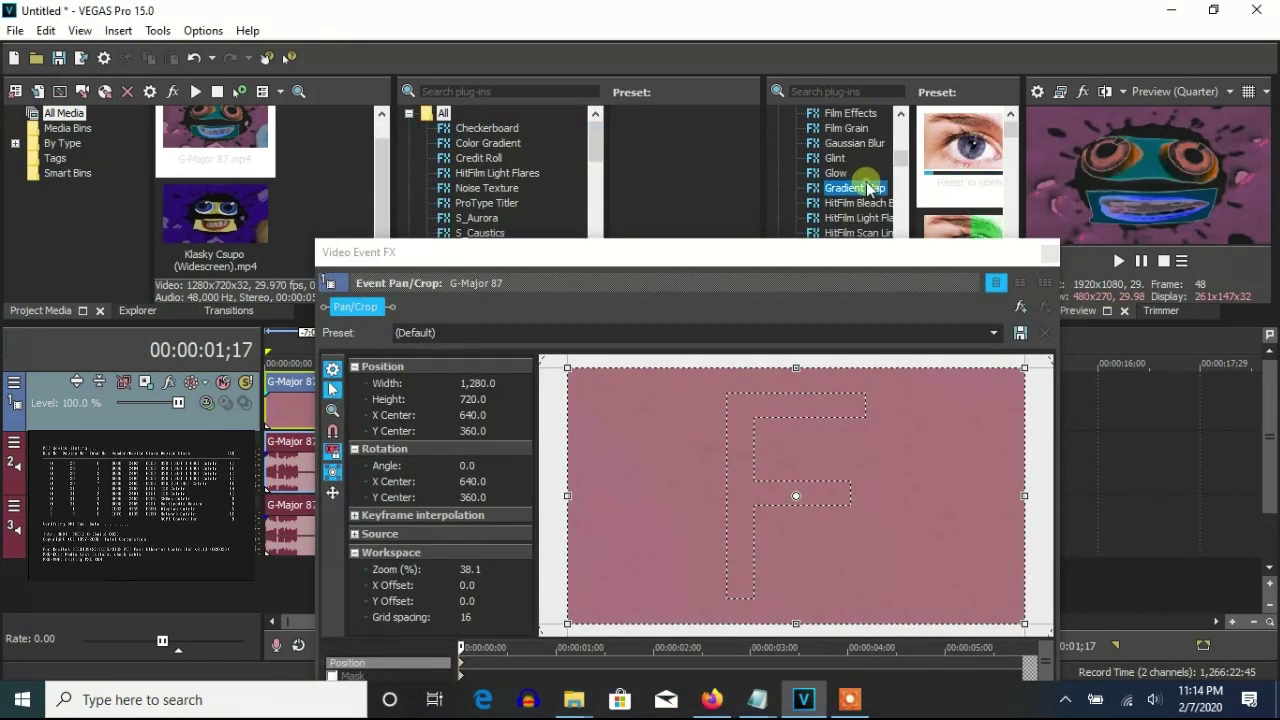
{"action": "left_click_drag", "start_coordinate": [958, 196], "coordinate": [994, 323]}
{"action": "left_click", "coordinate": [993, 332]}
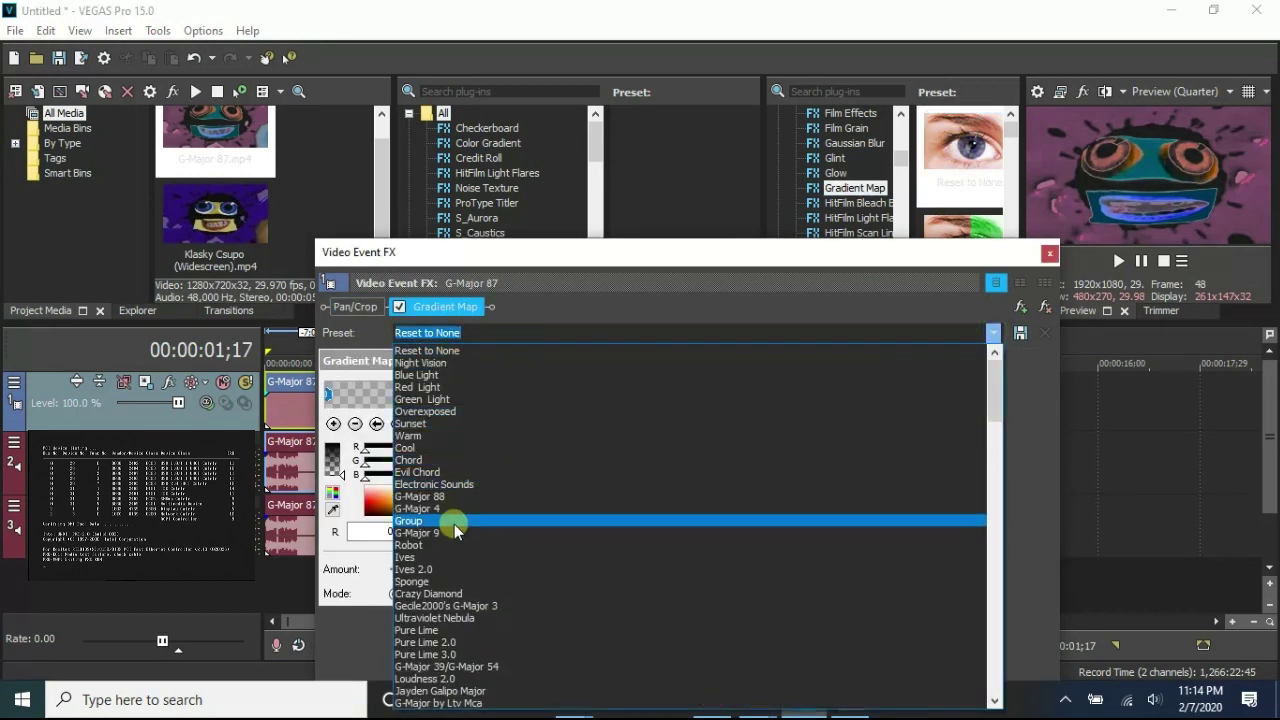
{"action": "left_click", "coordinate": [478, 667]}
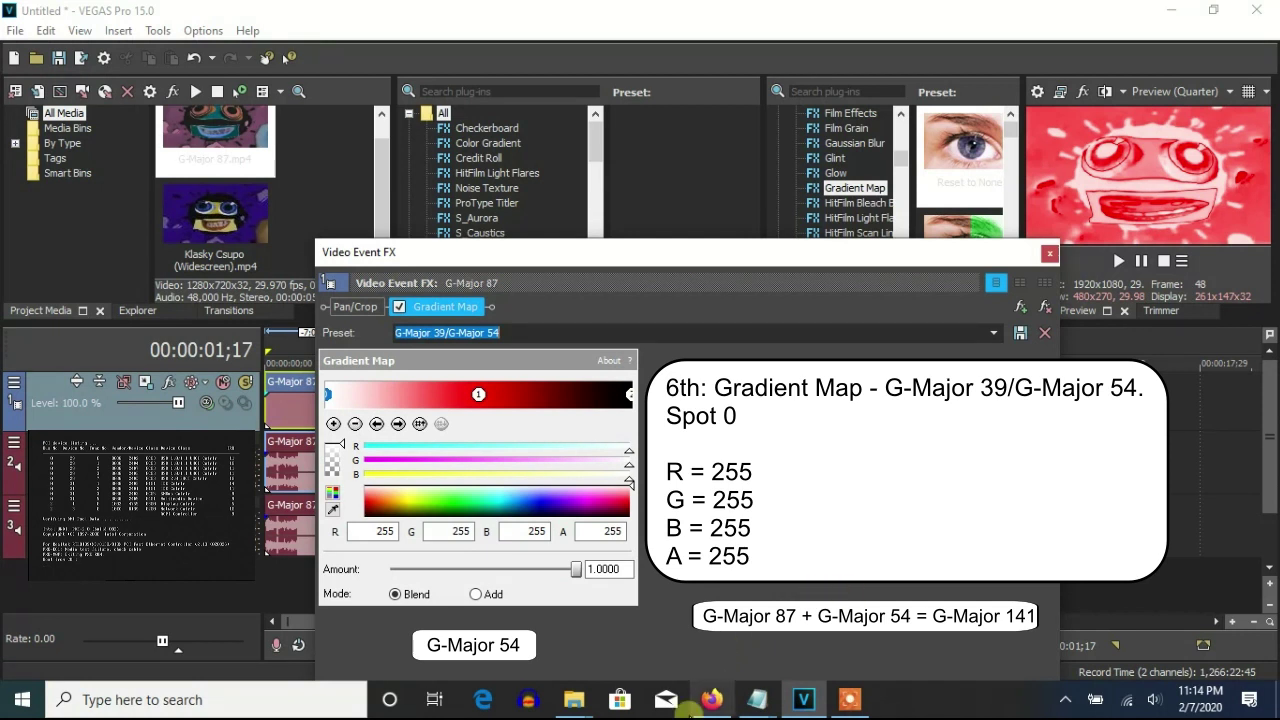
Check the RGBA values of the middle and last color spots of the Gradient Map, and close the effect window.
{"action": "left_click", "coordinate": [478, 396]}
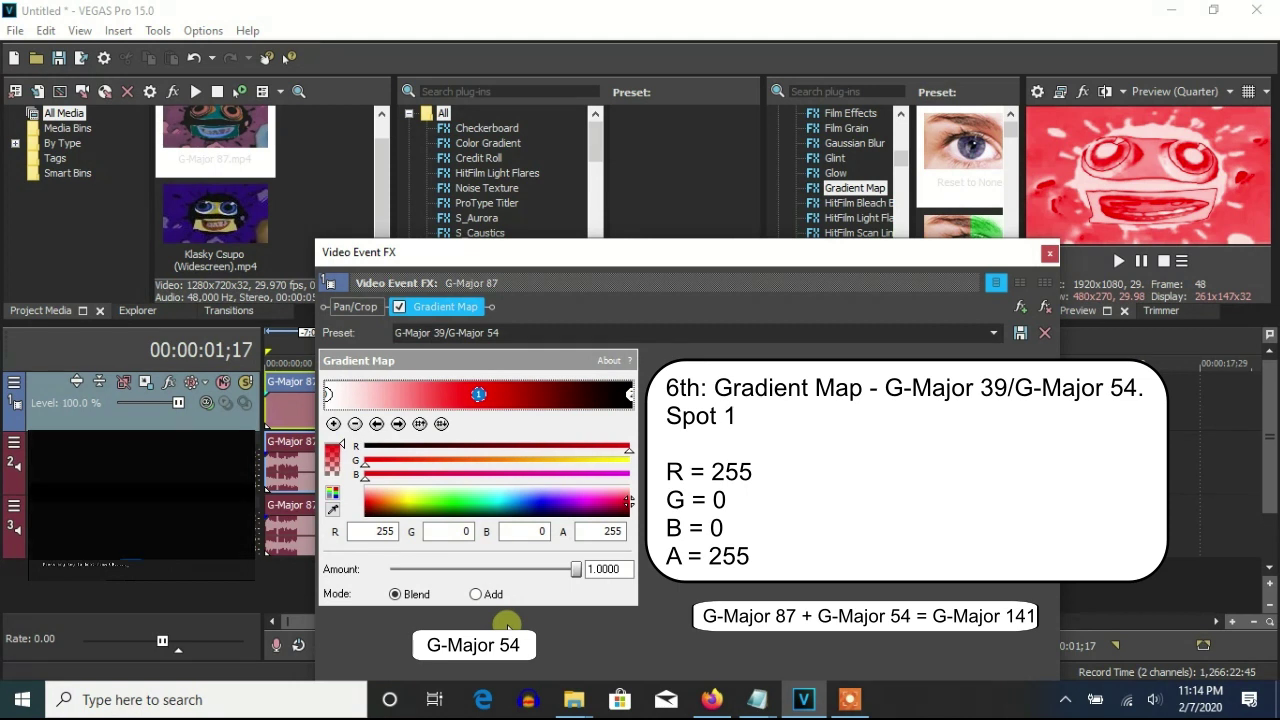
{"action": "left_click", "coordinate": [629, 397]}
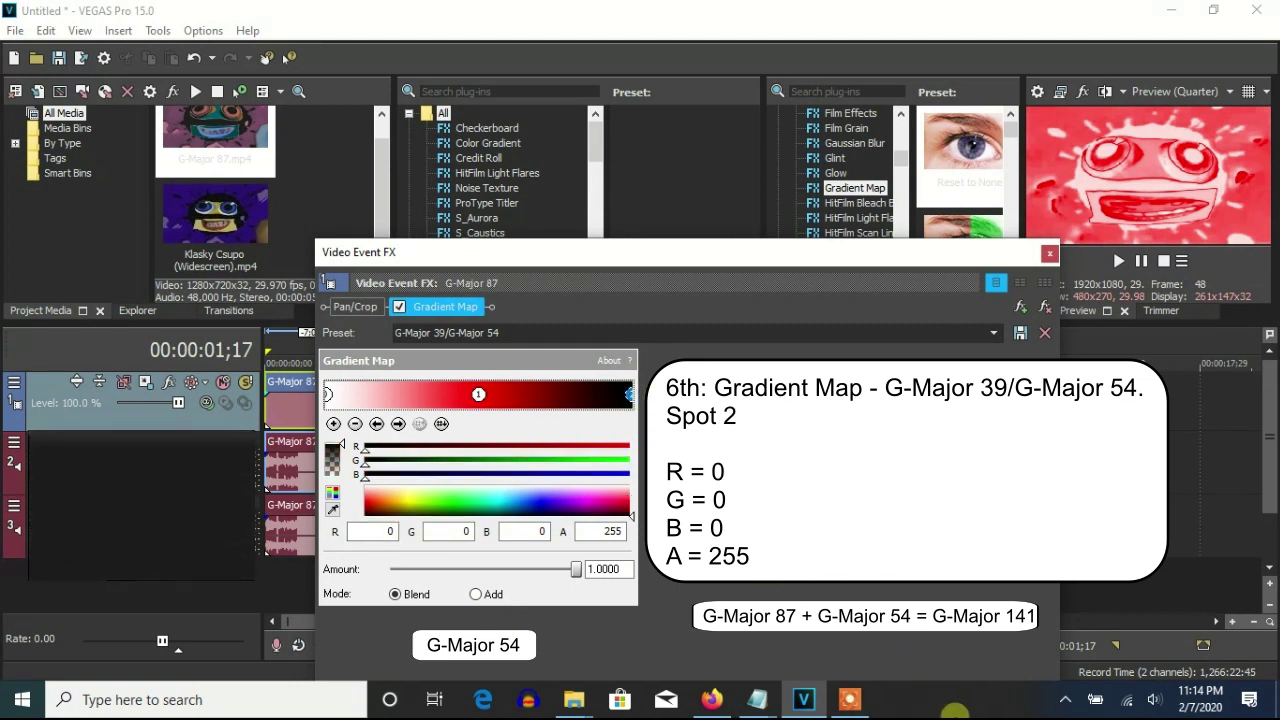
{"action": "left_click", "coordinate": [1049, 256]}
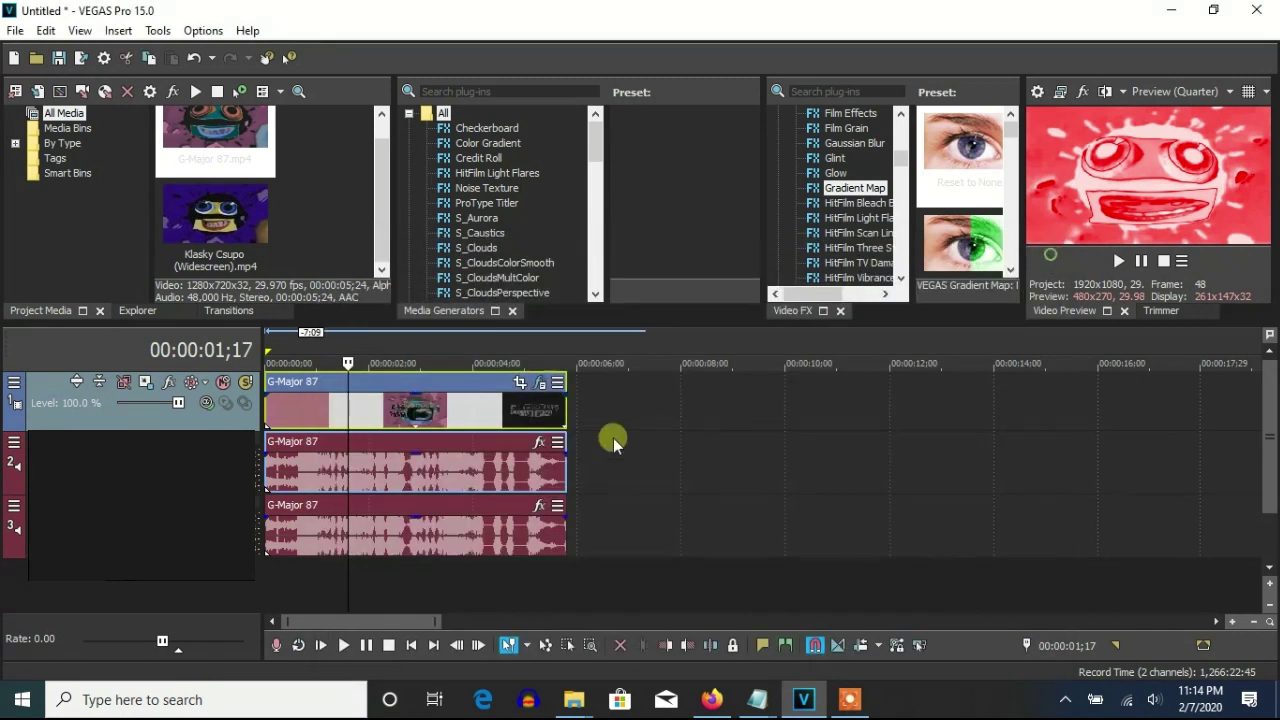
Set the first G-Major 87 audio event to the élastique method with Pro stretch attributes and a pitch change of 5.
{"action": "right_click", "coordinate": [453, 470]}
{"action": "left_click", "coordinate": [513, 677]}
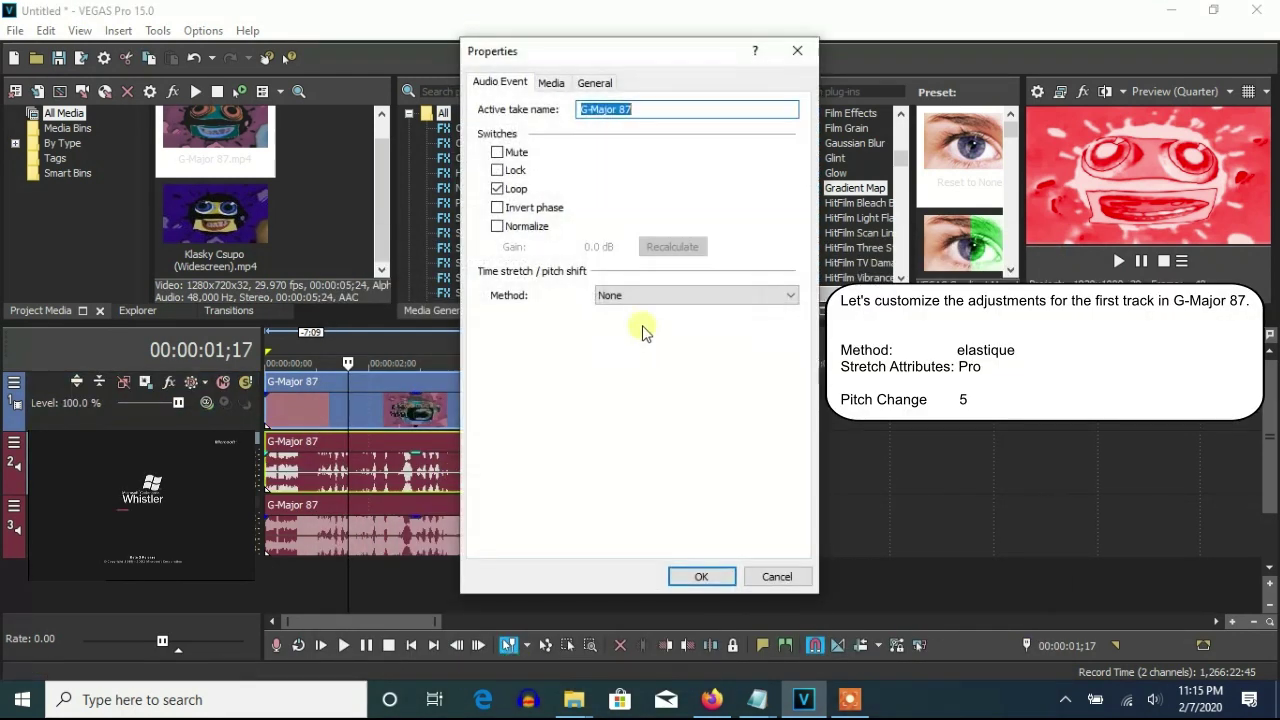
{"action": "left_click", "coordinate": [631, 294]}
{"action": "left_click", "coordinate": [645, 325]}
{"action": "left_click", "coordinate": [745, 393]}
{"action": "double_click", "coordinate": [745, 393]}
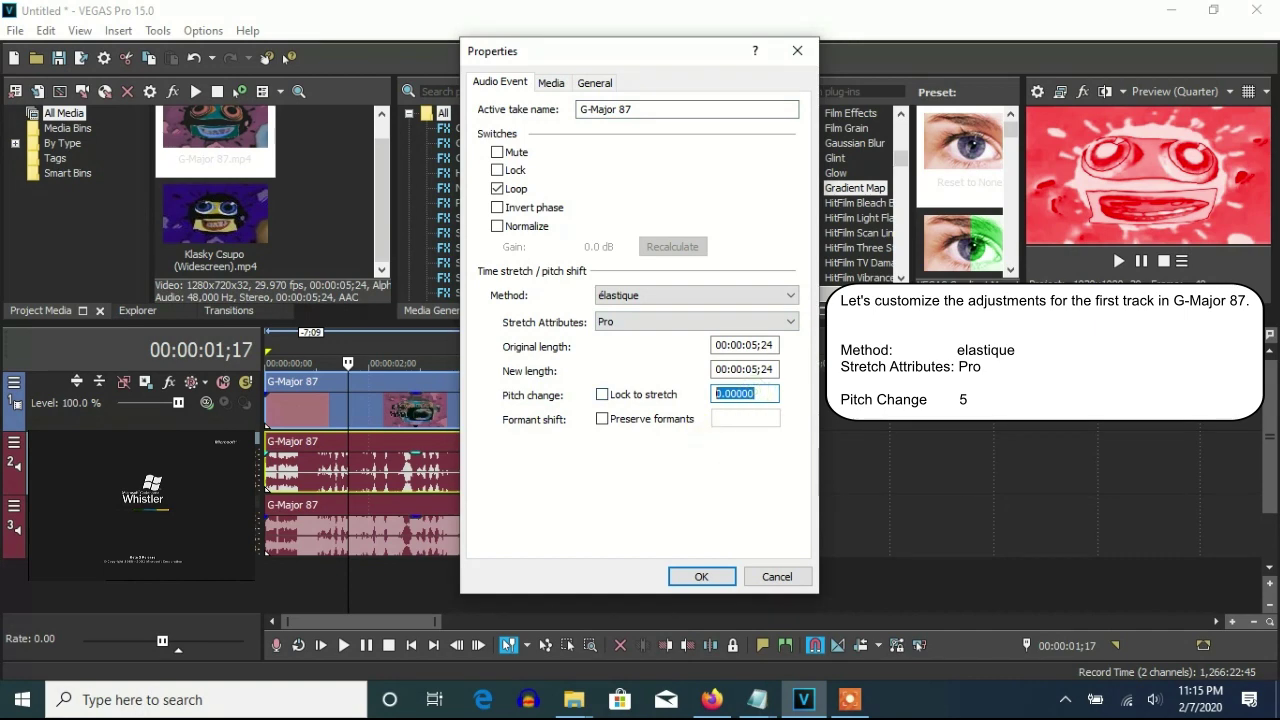
{"action": "left_click", "coordinate": [698, 580]}
Set the second G-Major 87 audio event to the élastique method with Pro stretch attributes and a pitch change of 10.
{"action": "right_click", "coordinate": [488, 531]}
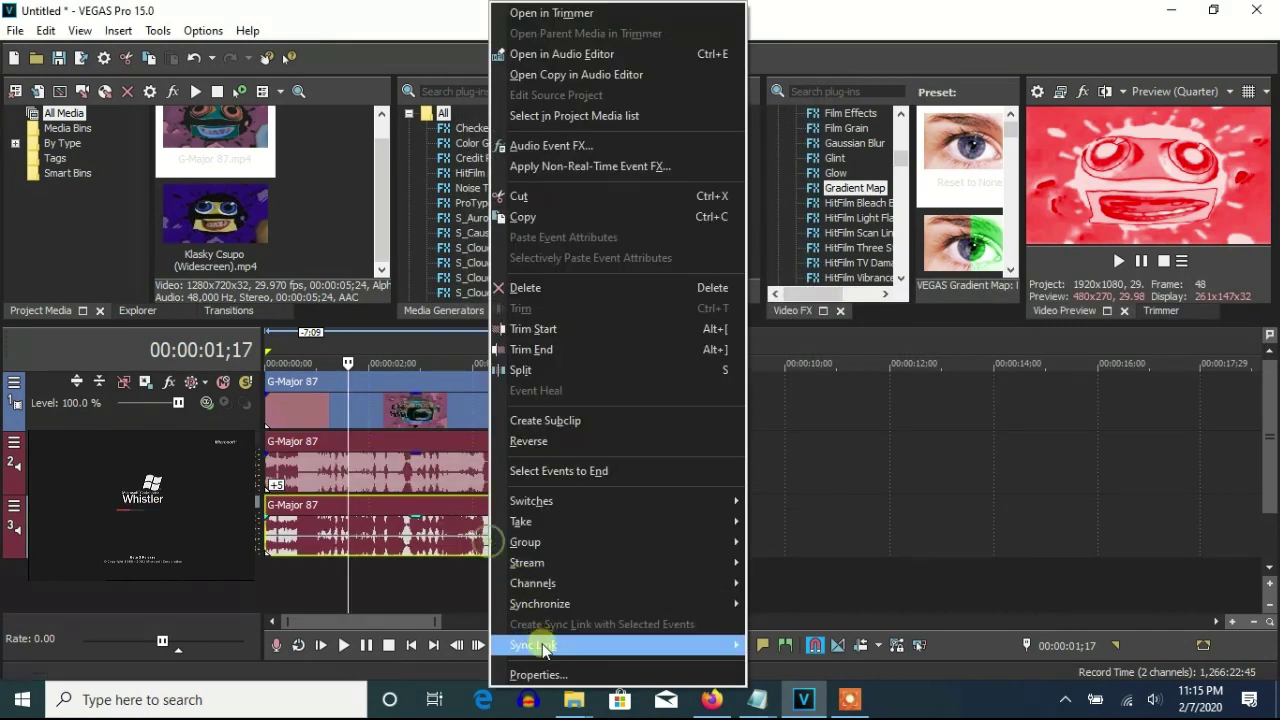
{"action": "left_click", "coordinate": [534, 671]}
{"action": "left_click", "coordinate": [636, 295]}
{"action": "left_click", "coordinate": [645, 325]}
{"action": "double_click", "coordinate": [745, 393]}
{"action": "type", "text": "10"}
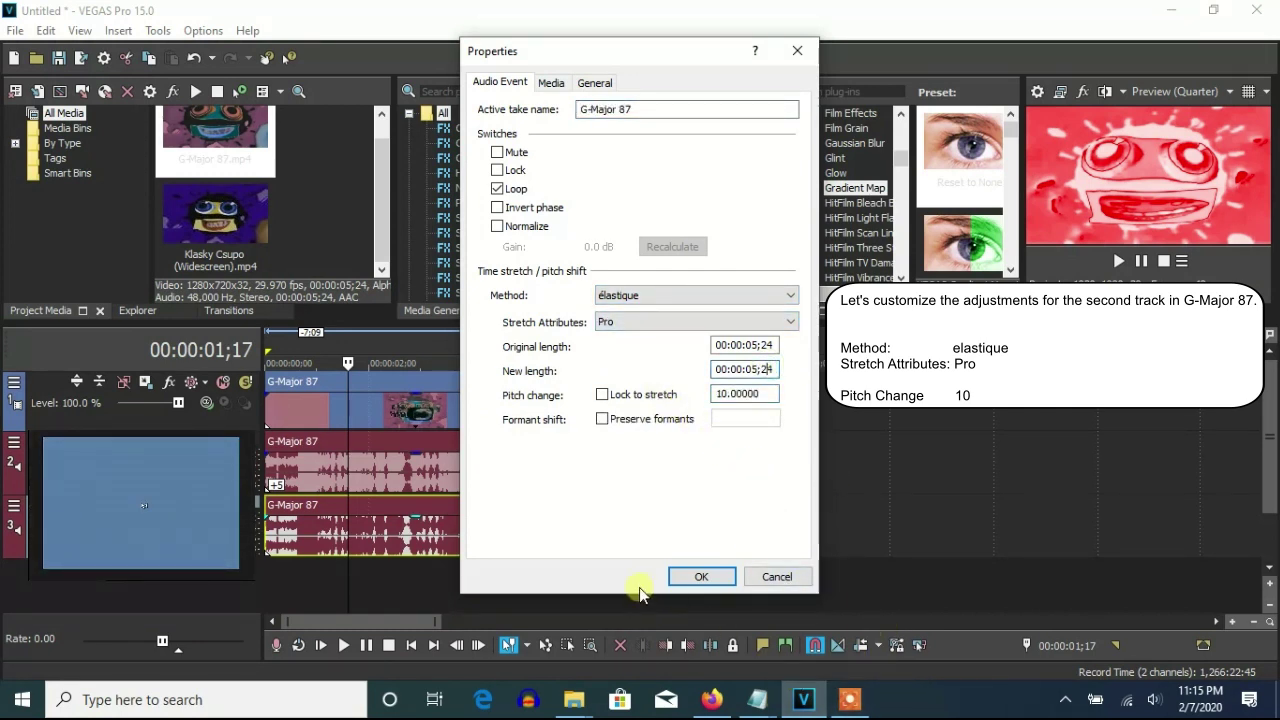
{"action": "left_click", "coordinate": [700, 577]}
Duplicate the second audio track and set the duplicate event's pitch change to 14.19.
{"action": "right_click", "coordinate": [737, 543]}
{"action": "left_click", "coordinate": [800, 363]}
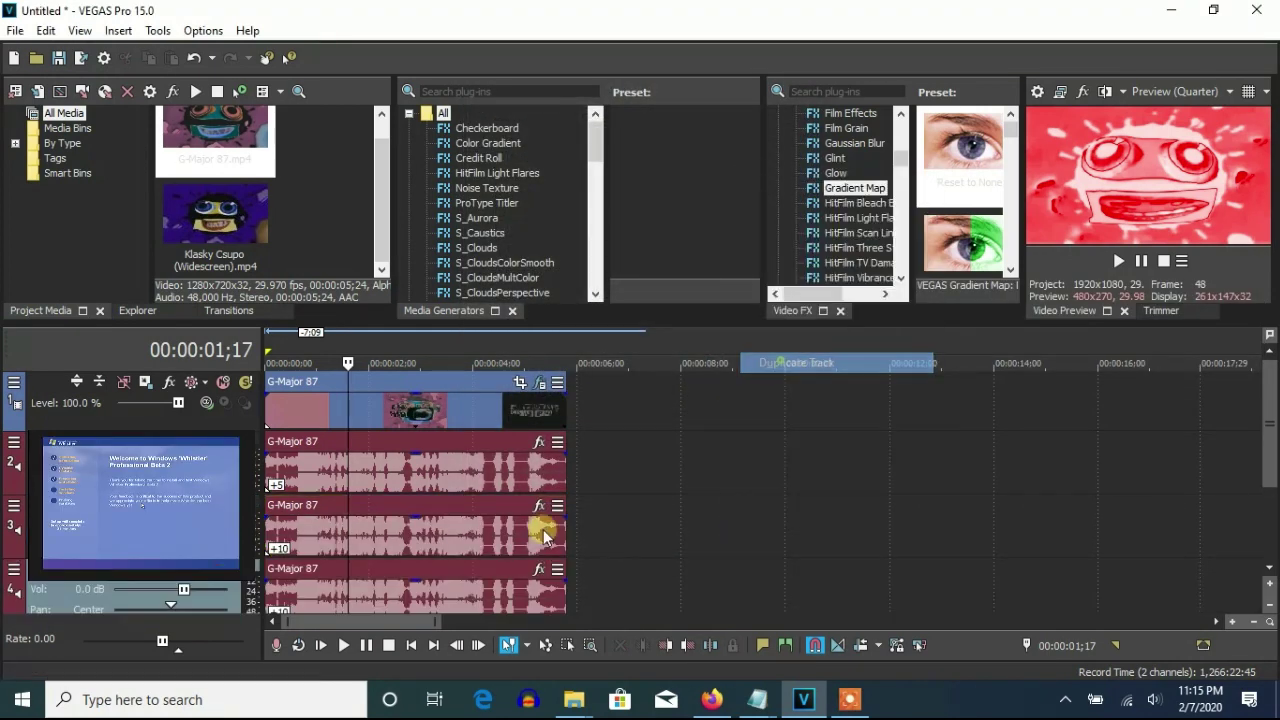
{"action": "right_click", "coordinate": [437, 603]}
{"action": "left_click", "coordinate": [485, 648]}
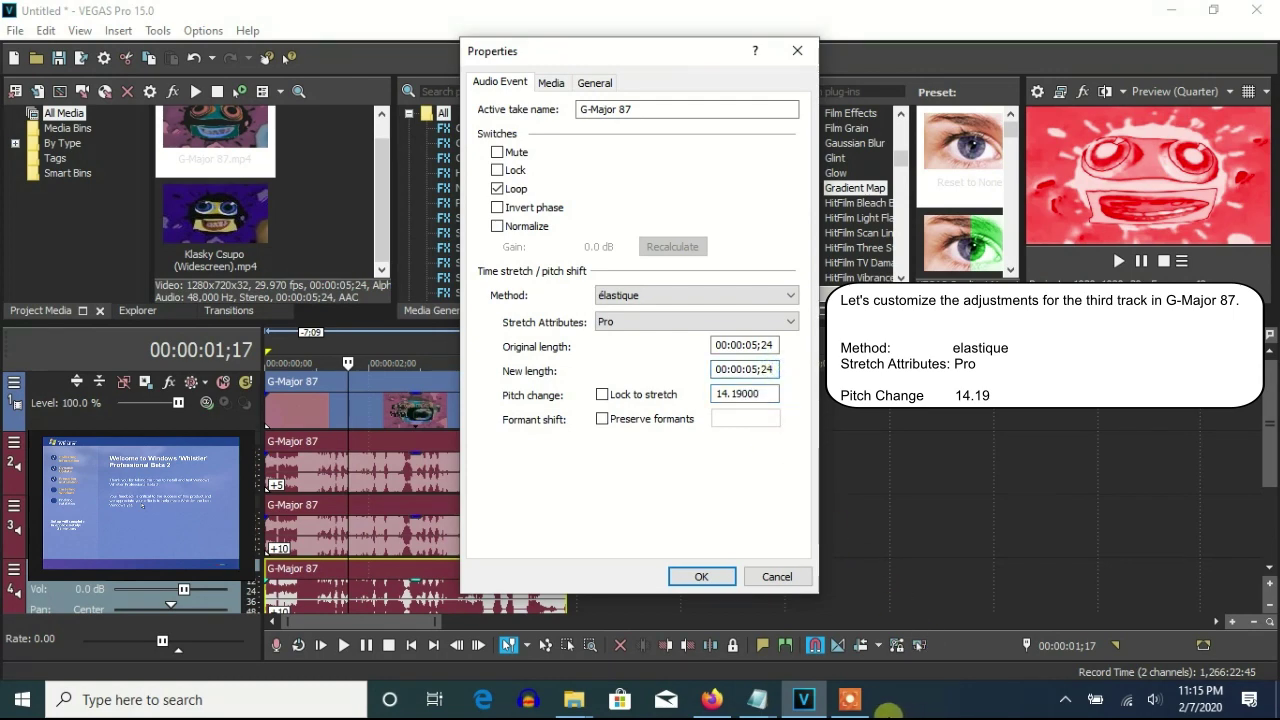
{"action": "left_click", "coordinate": [700, 577]}
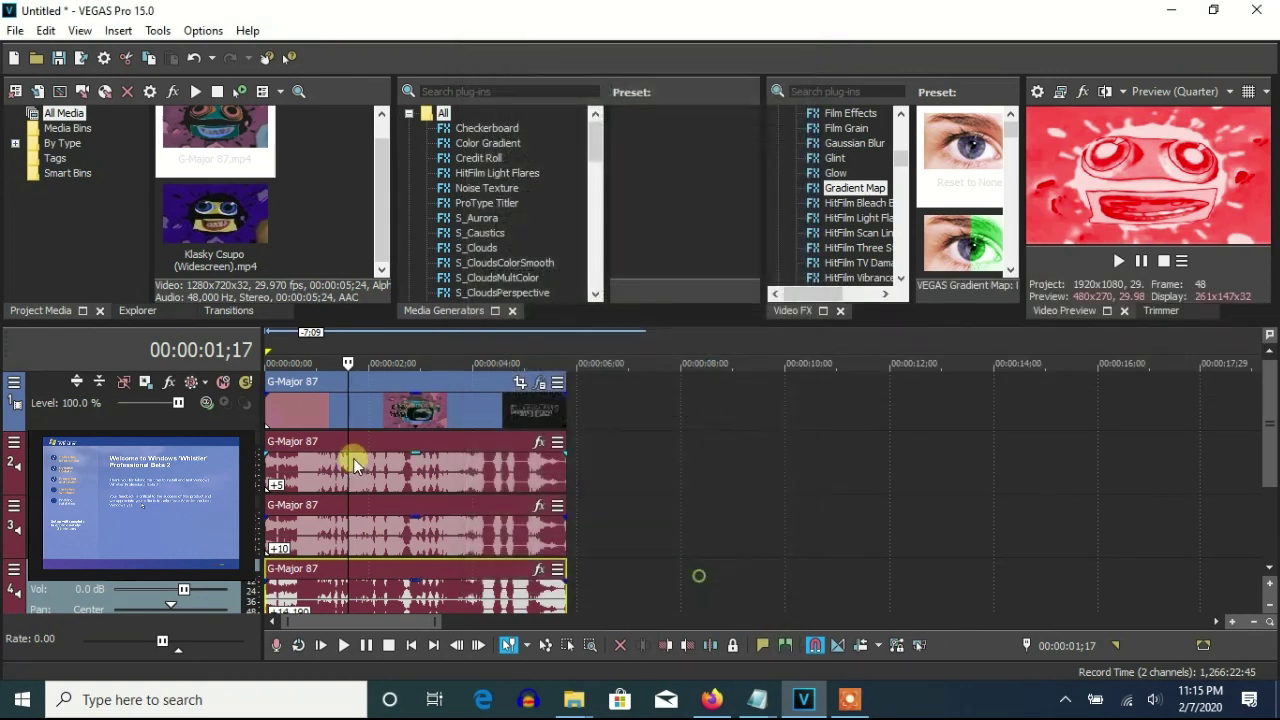
Play the layered G-Major 87 events from the project start to review the G-Major 141 effect.
{"action": "left_click", "coordinate": [265, 403]}
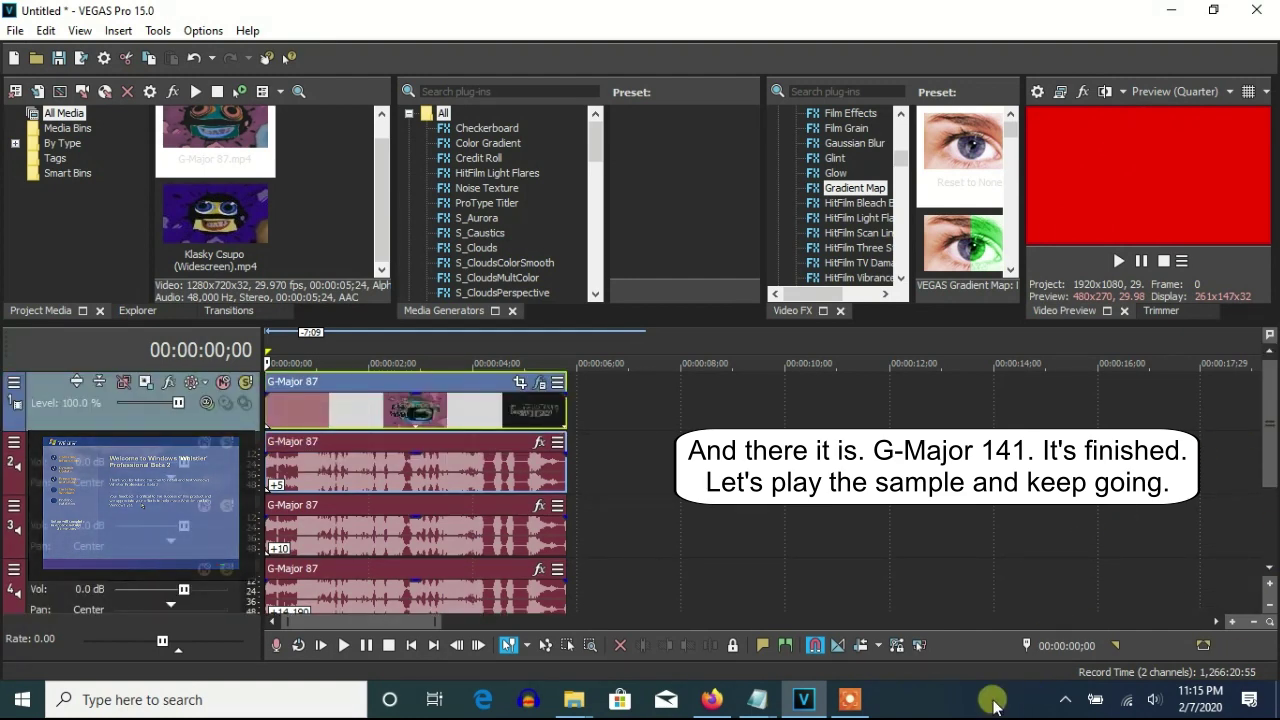
{"action": "key", "text": "space"}
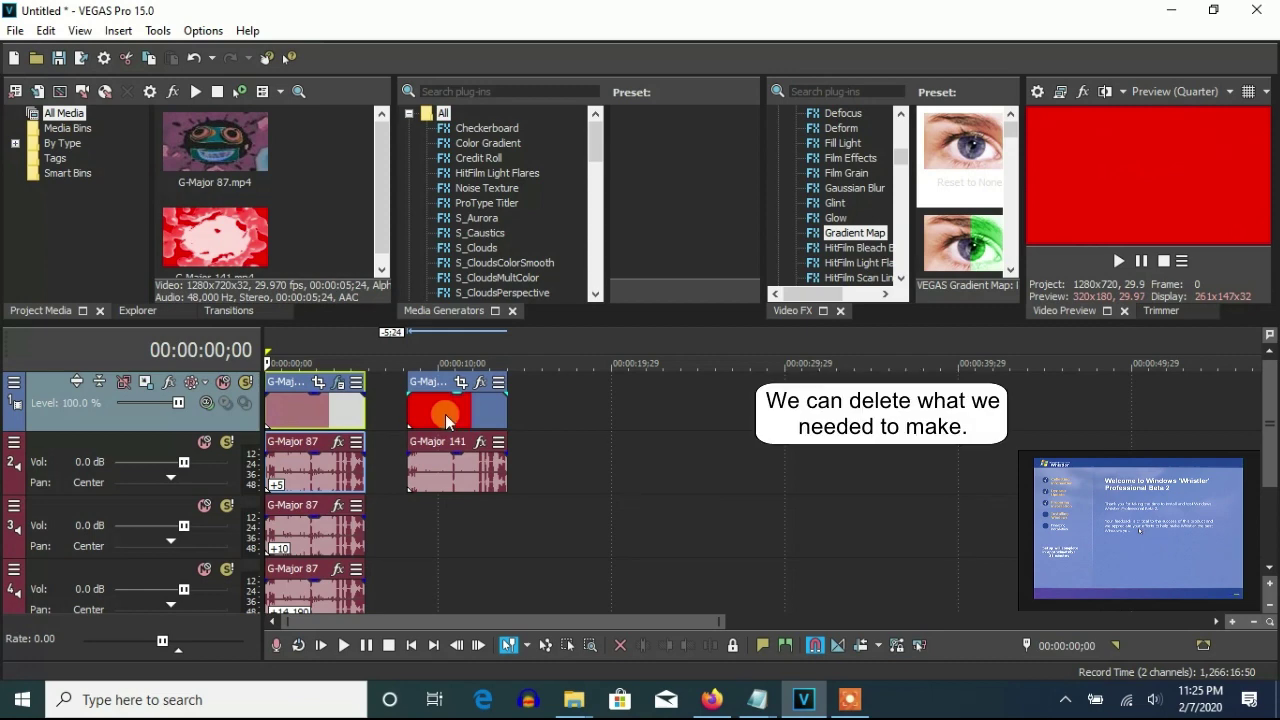
Delete all G-Major 87 audio and video events and move the rendered G-Major 141 events to the project start.
{"action": "right_click", "coordinate": [308, 613]}
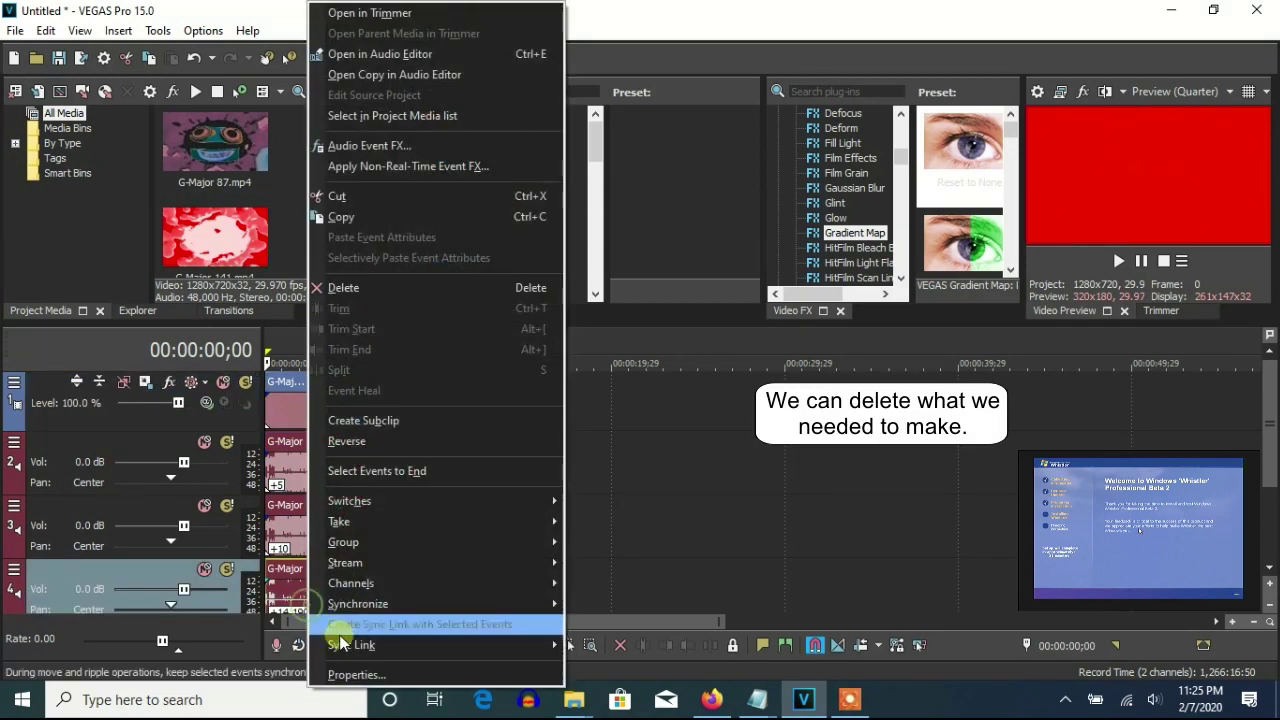
{"action": "left_click", "coordinate": [335, 289]}
{"action": "right_click", "coordinate": [311, 508]}
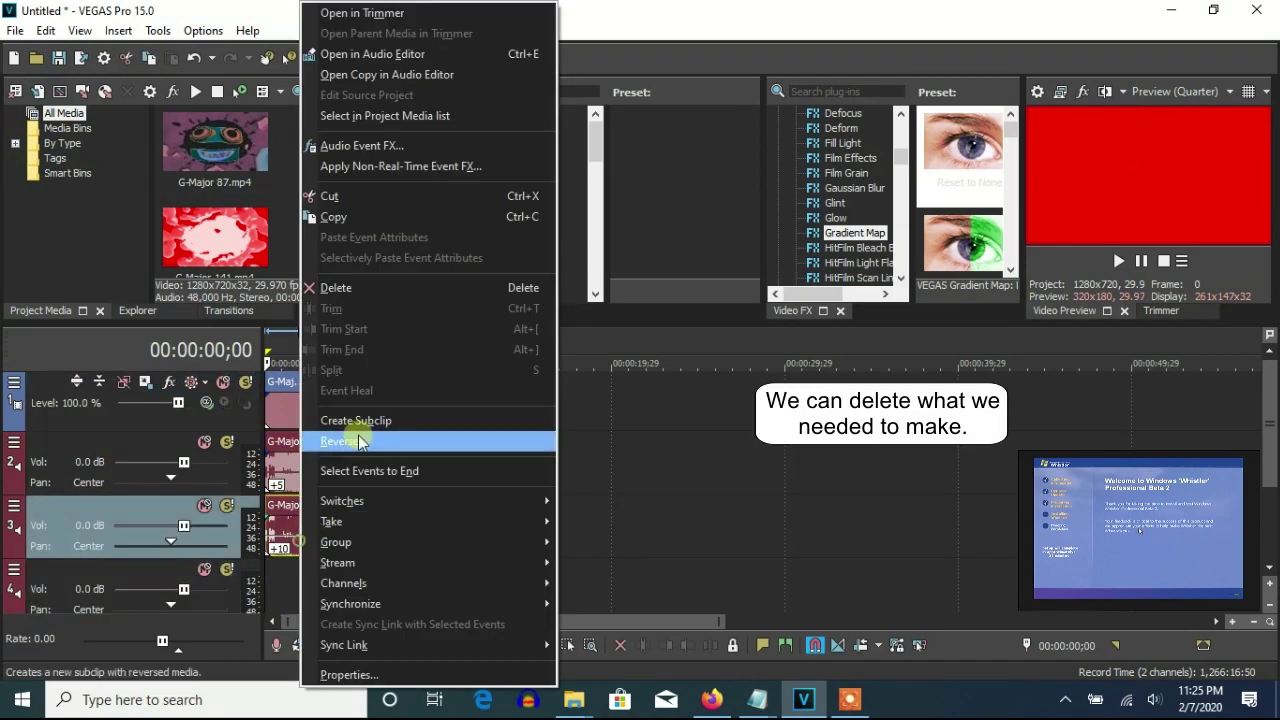
{"action": "left_click", "coordinate": [330, 287]}
{"action": "left_click", "coordinate": [280, 428]}
{"action": "key", "text": "Delete"}
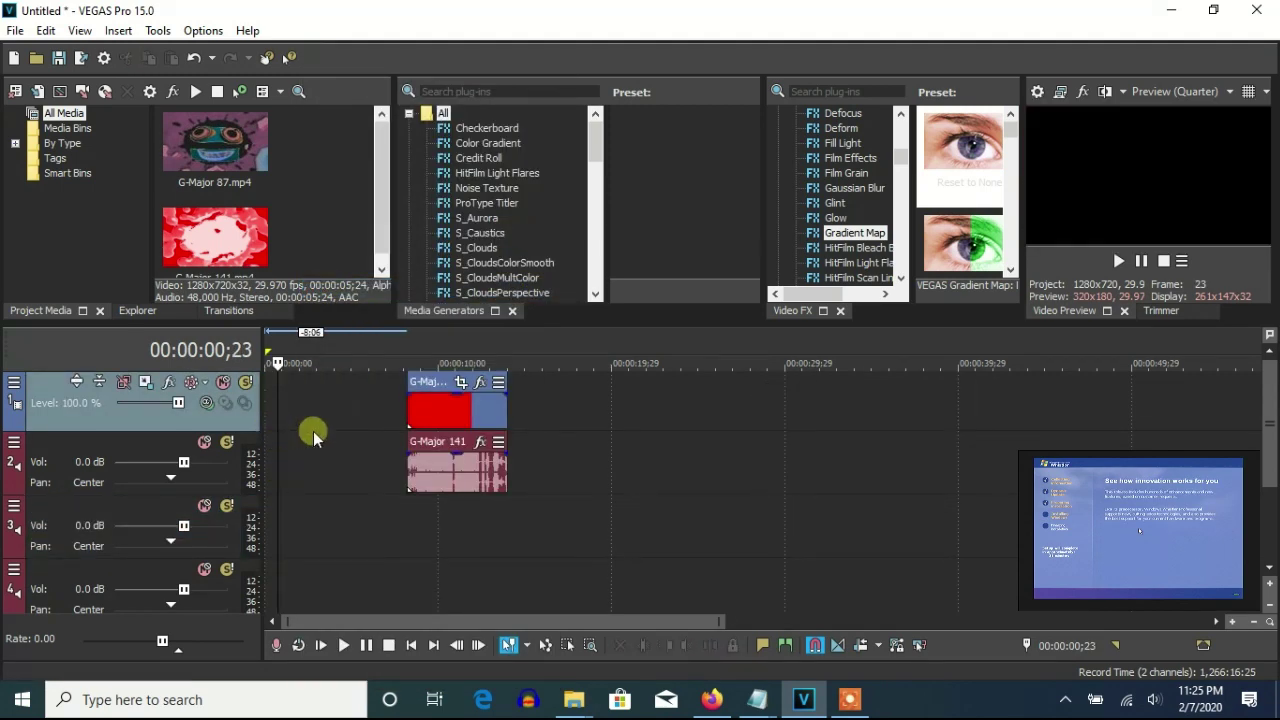
{"action": "left_click_drag", "start_coordinate": [465, 410], "coordinate": [324, 410]}
{"action": "left_click", "coordinate": [318, 410]}
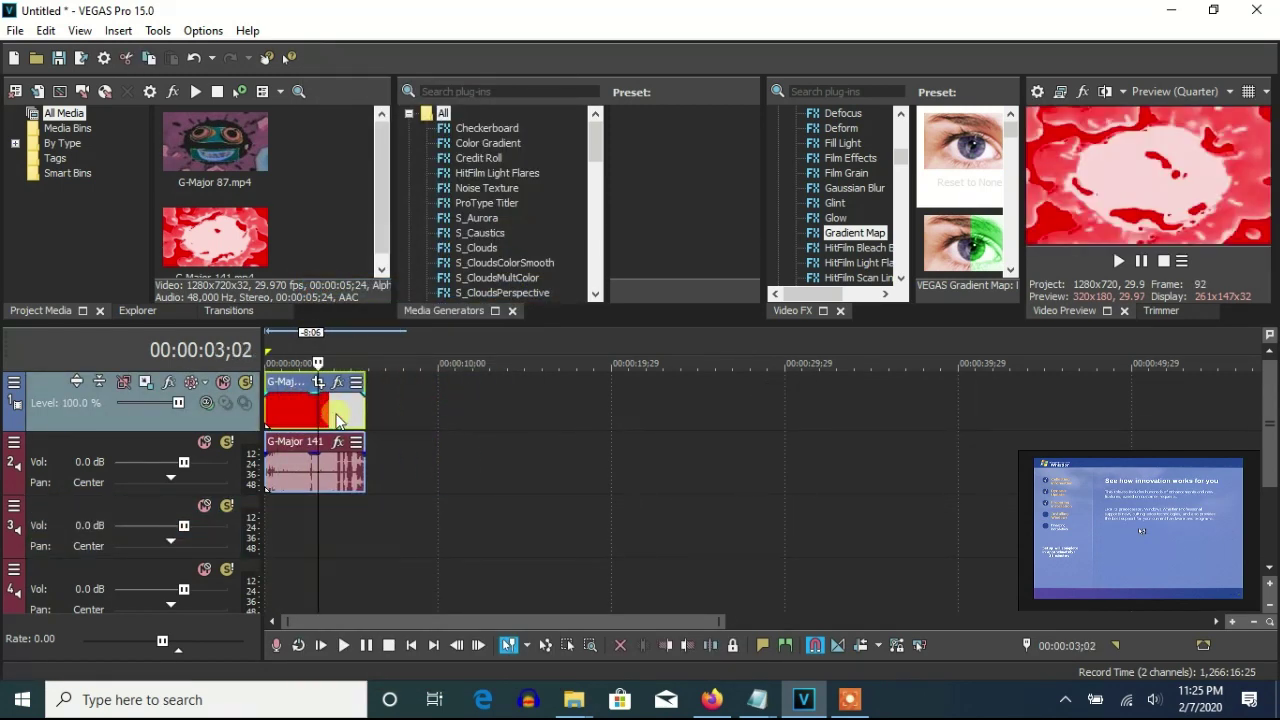
Add an HSL Adjust effect with the Max Saturation preset to the G-Major 141 video event and close the effect window.
{"action": "right_click", "coordinate": [338, 410]}
{"action": "left_click", "coordinate": [397, 157]}
{"action": "scroll", "coordinate": [845, 192], "scroll_direction": "down", "scroll_amount": 1}
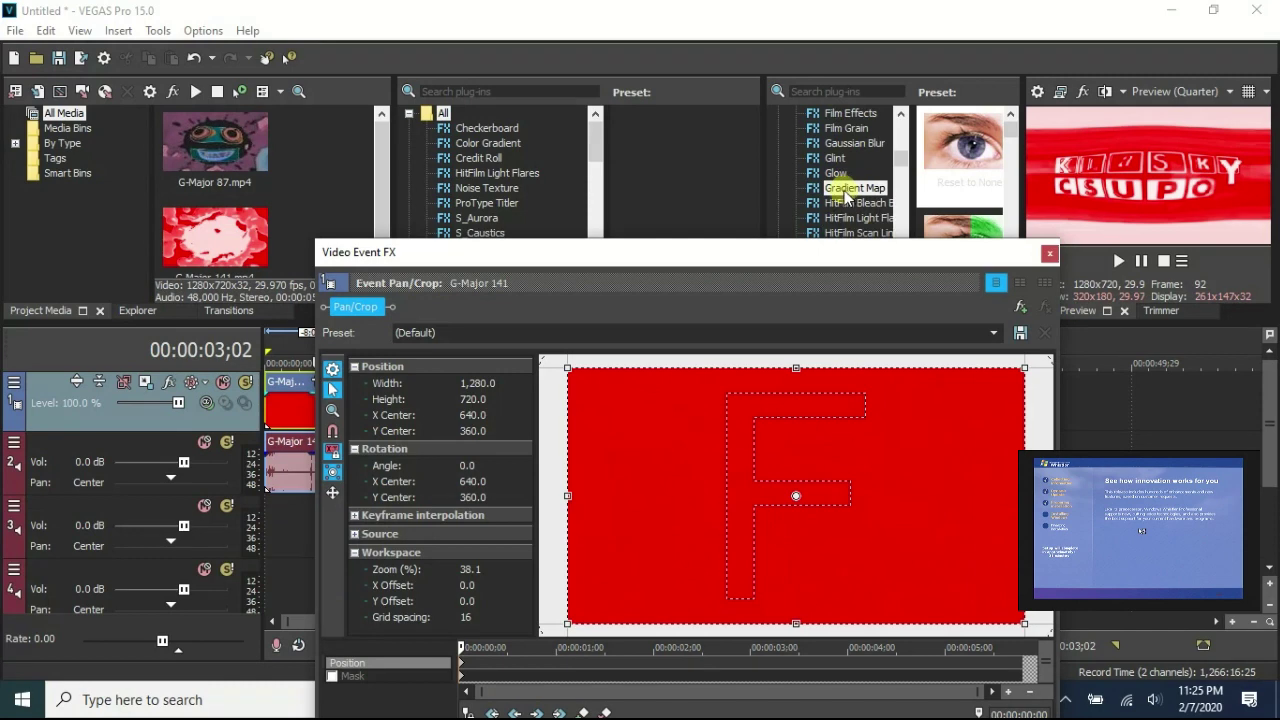
{"action": "scroll", "coordinate": [845, 200], "scroll_direction": "down", "scroll_amount": 3}
{"action": "left_click", "coordinate": [848, 173]}
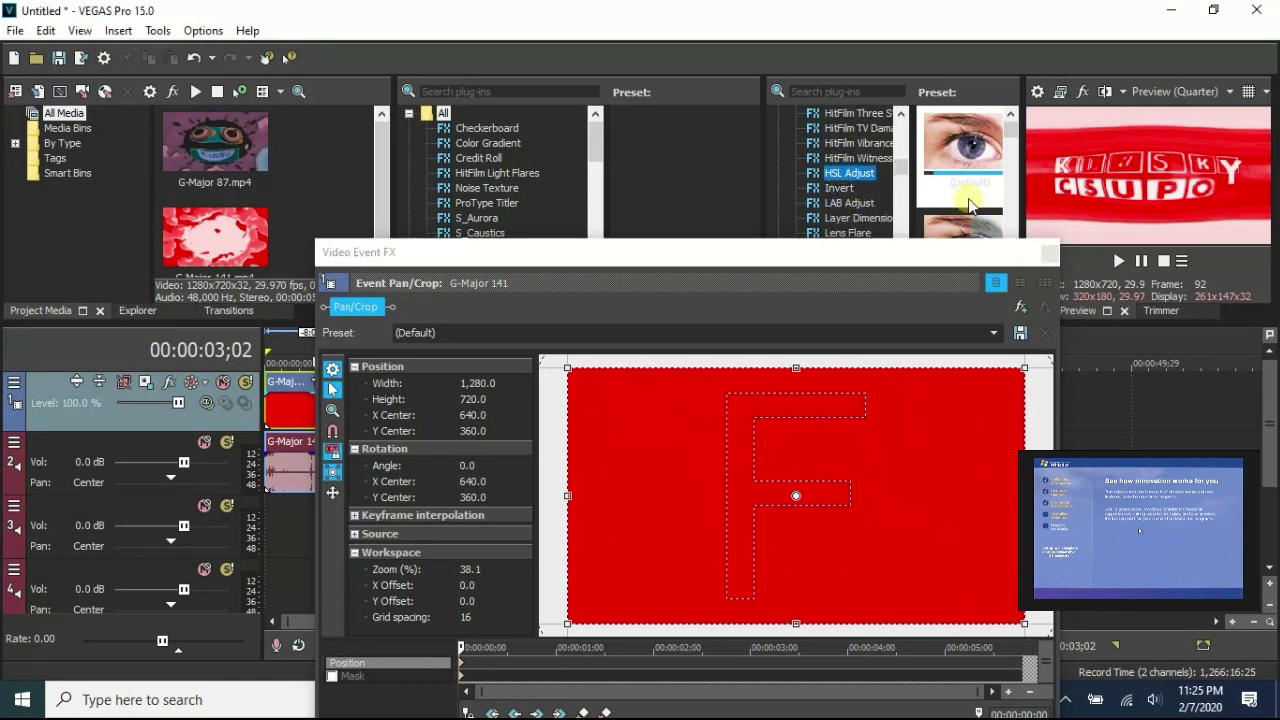
{"action": "left_click_drag", "start_coordinate": [978, 204], "coordinate": [771, 500]}
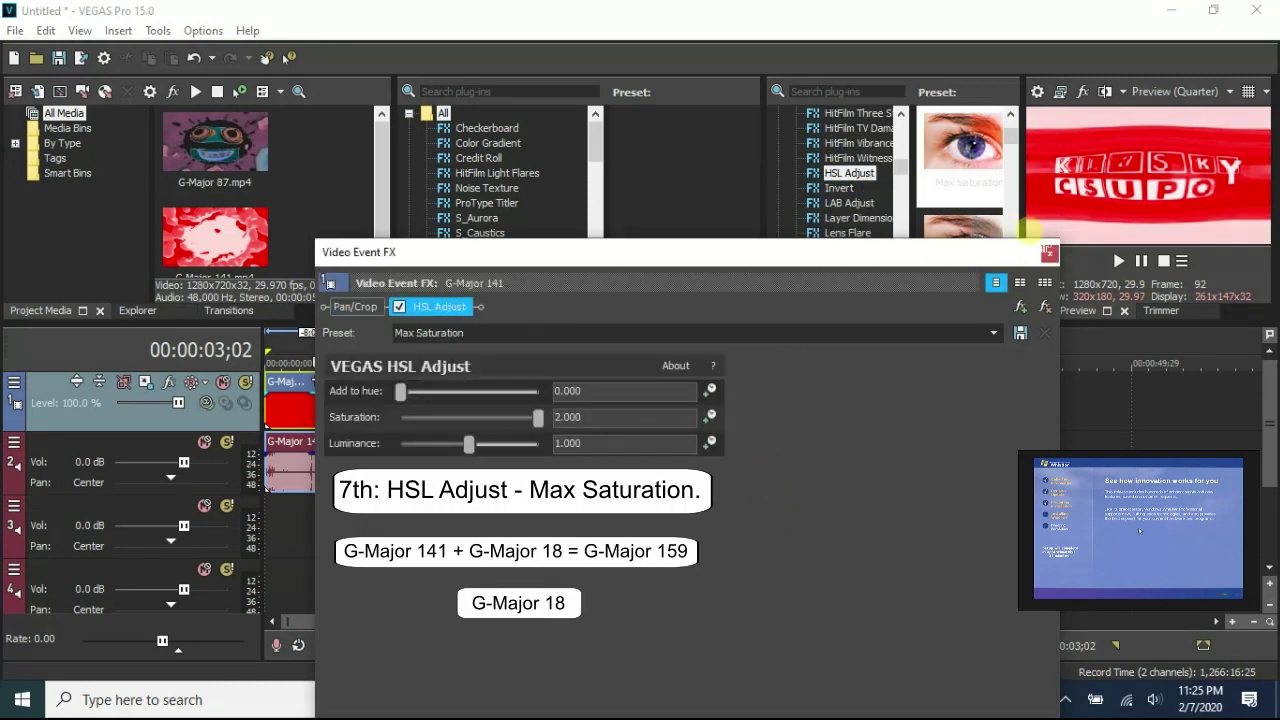
{"action": "left_click", "coordinate": [1049, 254]}
Set the G-Major 141 audio event to the élastique method with Pro stretch attributes and a pitch change of -8.
{"action": "right_click", "coordinate": [357, 477]}
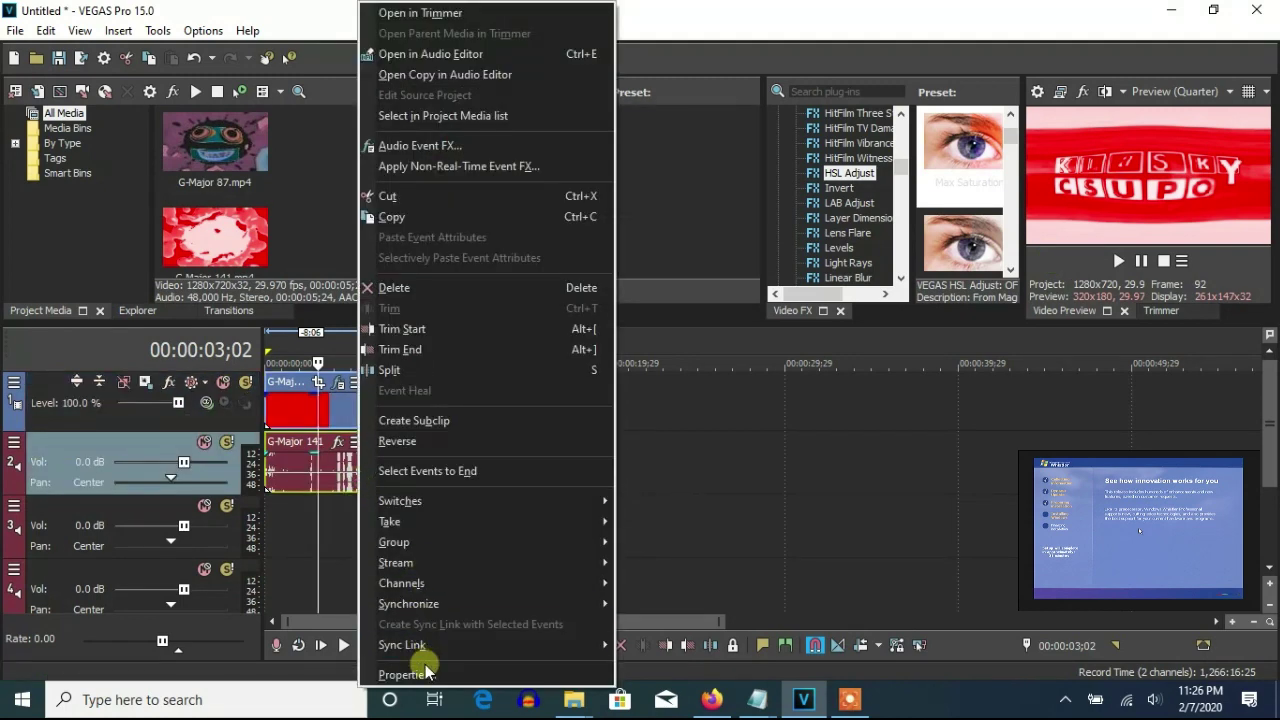
{"action": "left_click", "coordinate": [420, 655]}
{"action": "left_click", "coordinate": [696, 295]}
{"action": "left_click", "coordinate": [650, 325]}
{"action": "left_click", "coordinate": [696, 321]}
{"action": "left_click", "coordinate": [650, 350]}
{"action": "left_click", "coordinate": [745, 393]}
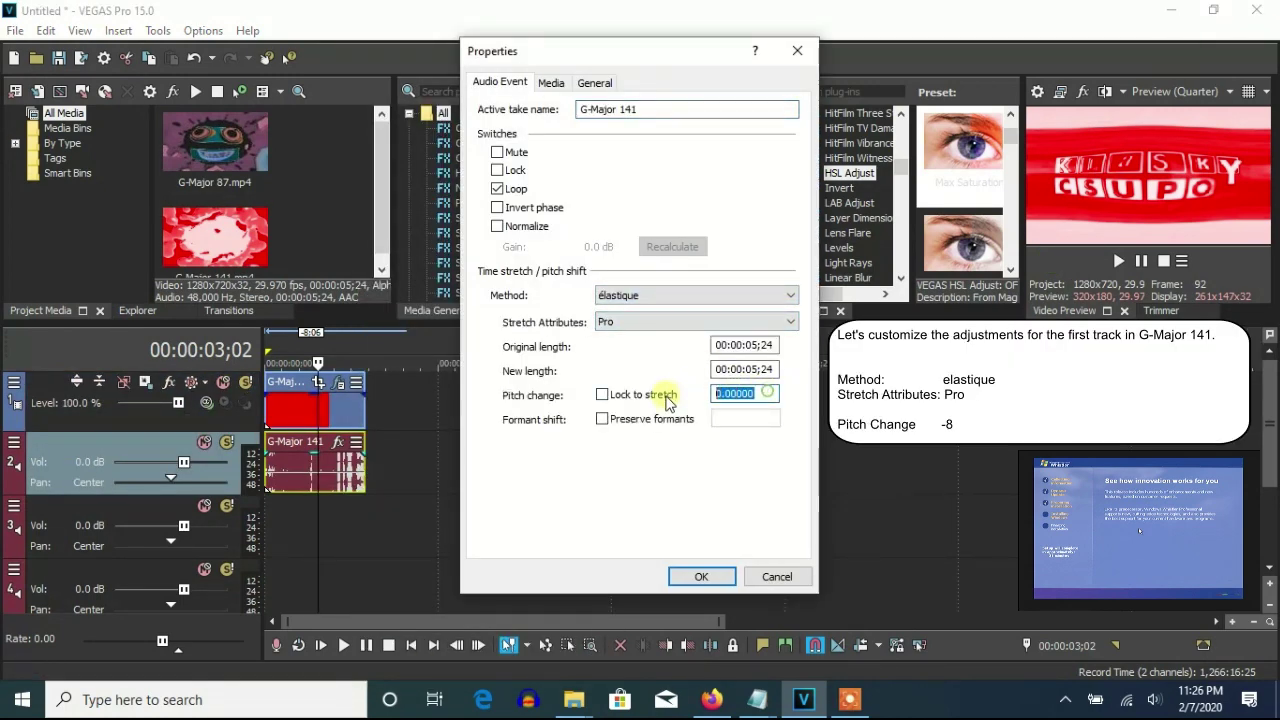
{"action": "type", "text": "-8"}
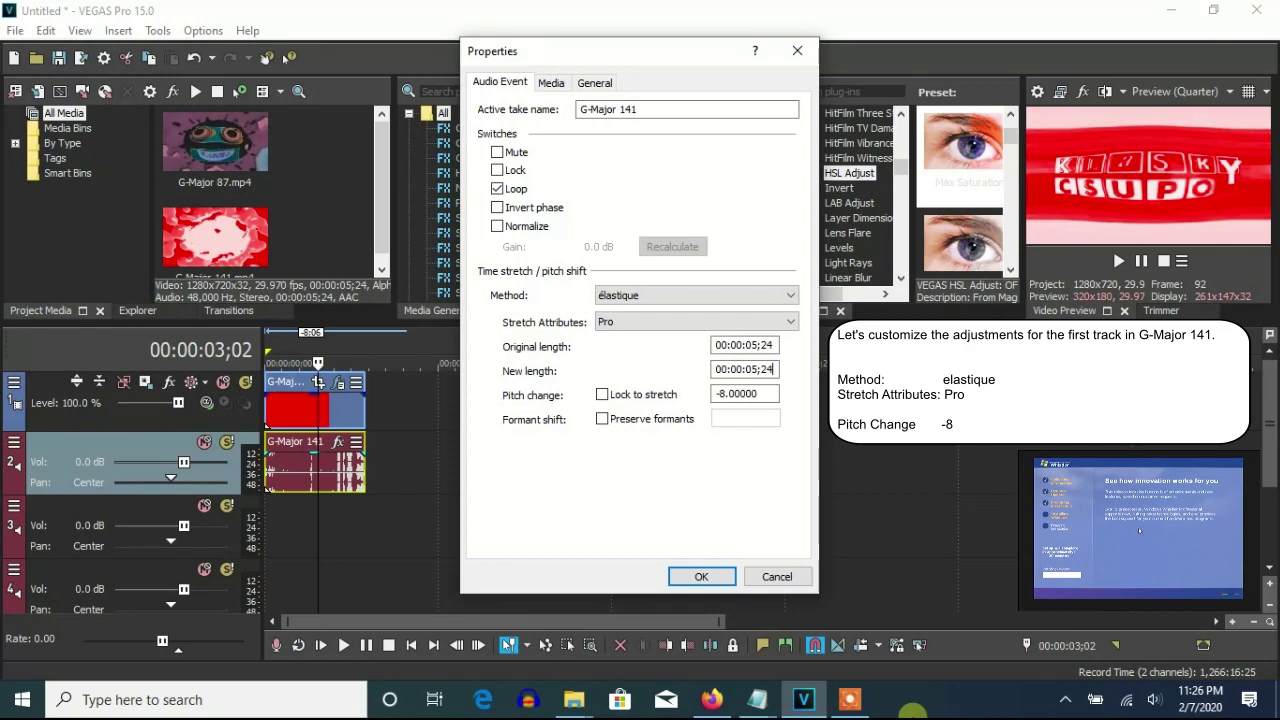
{"action": "left_click", "coordinate": [702, 577]}
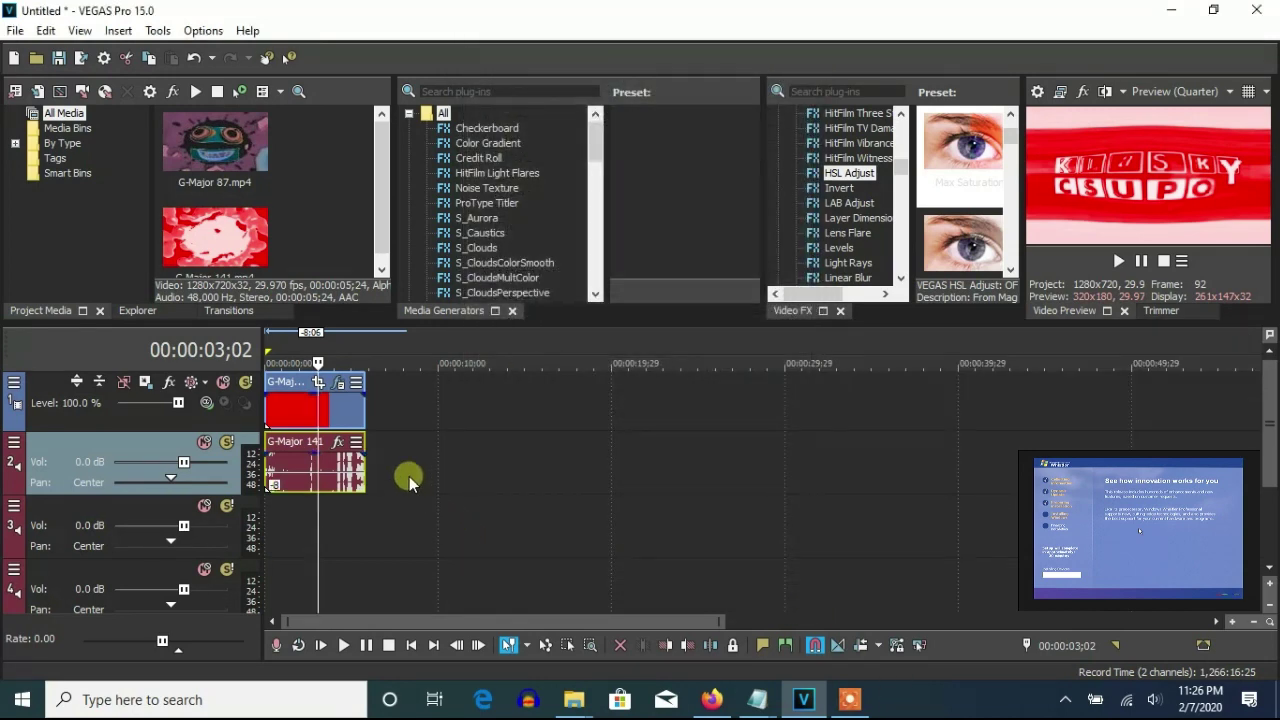
Duplicate the G-Major 141 audio track and set the duplicate event's pitch change to 0.
{"action": "right_click", "coordinate": [406, 463]}
{"action": "left_click", "coordinate": [447, 300]}
{"action": "right_click", "coordinate": [340, 525]}
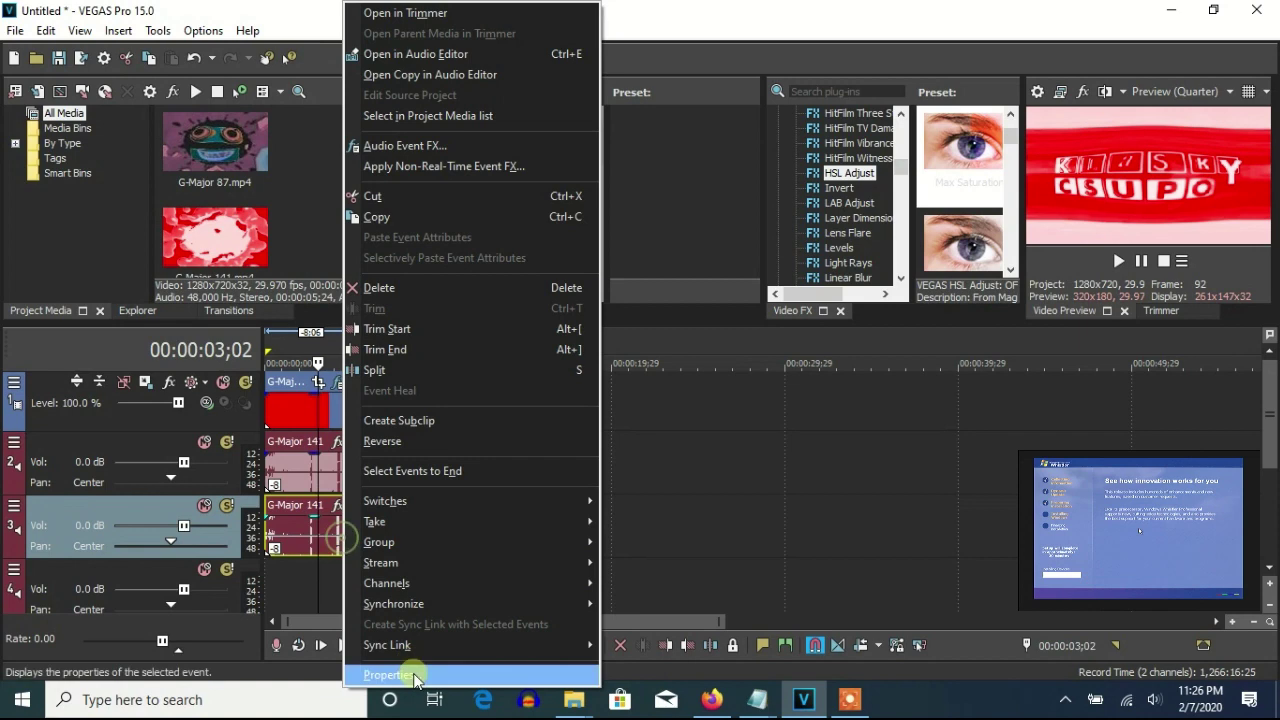
{"action": "left_click", "coordinate": [414, 678]}
{"action": "left_click", "coordinate": [750, 394]}
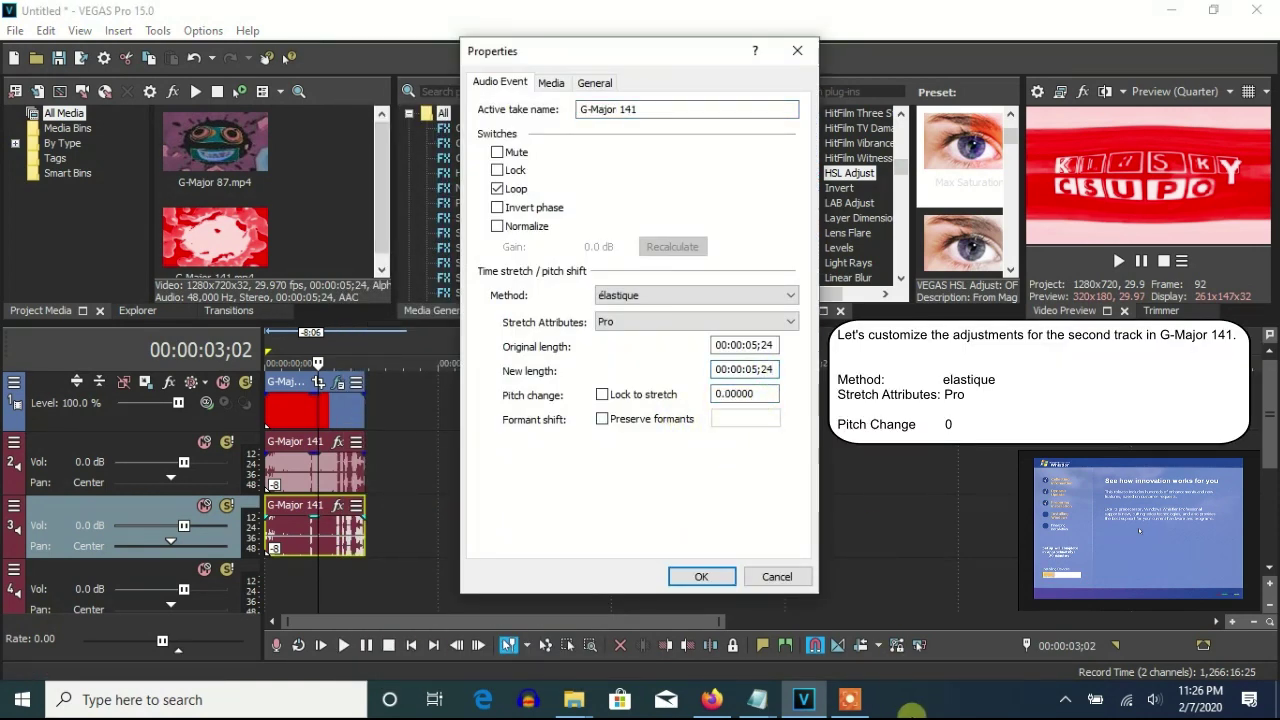
{"action": "left_click", "coordinate": [700, 577]}
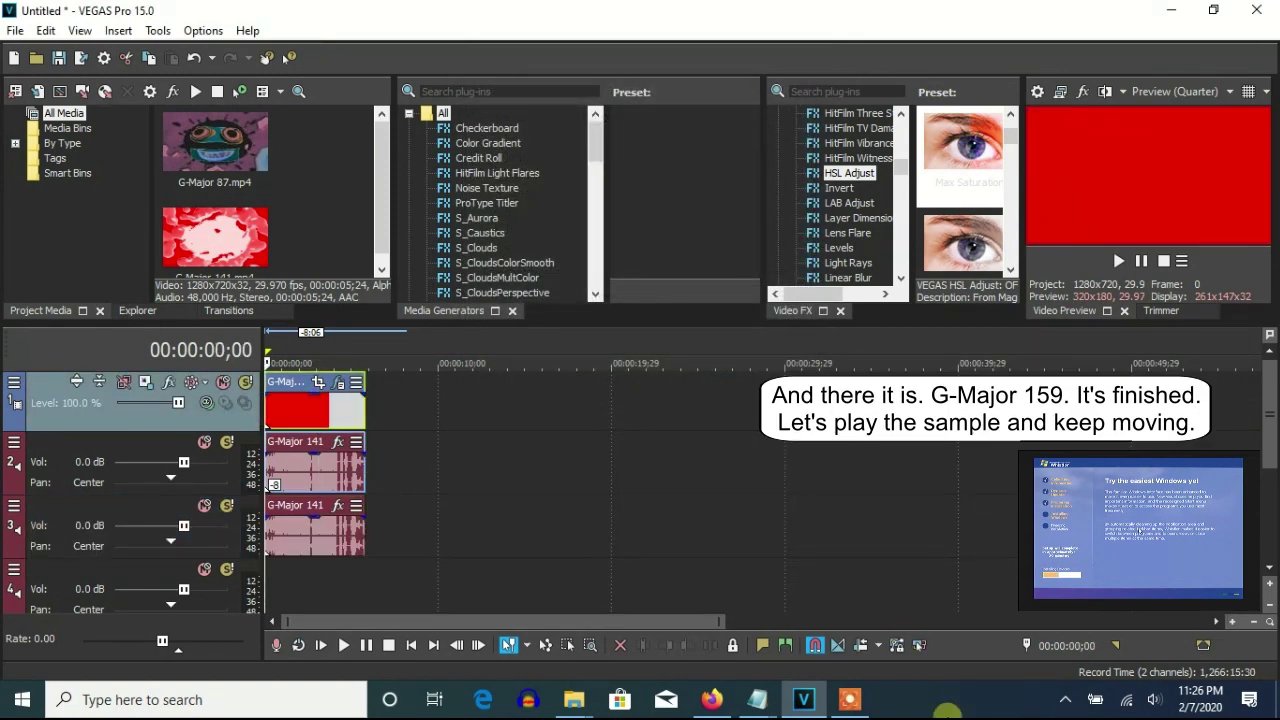
Play the project from the start to review the G-Major 159 effect.
{"action": "left_click", "coordinate": [1118, 261]}
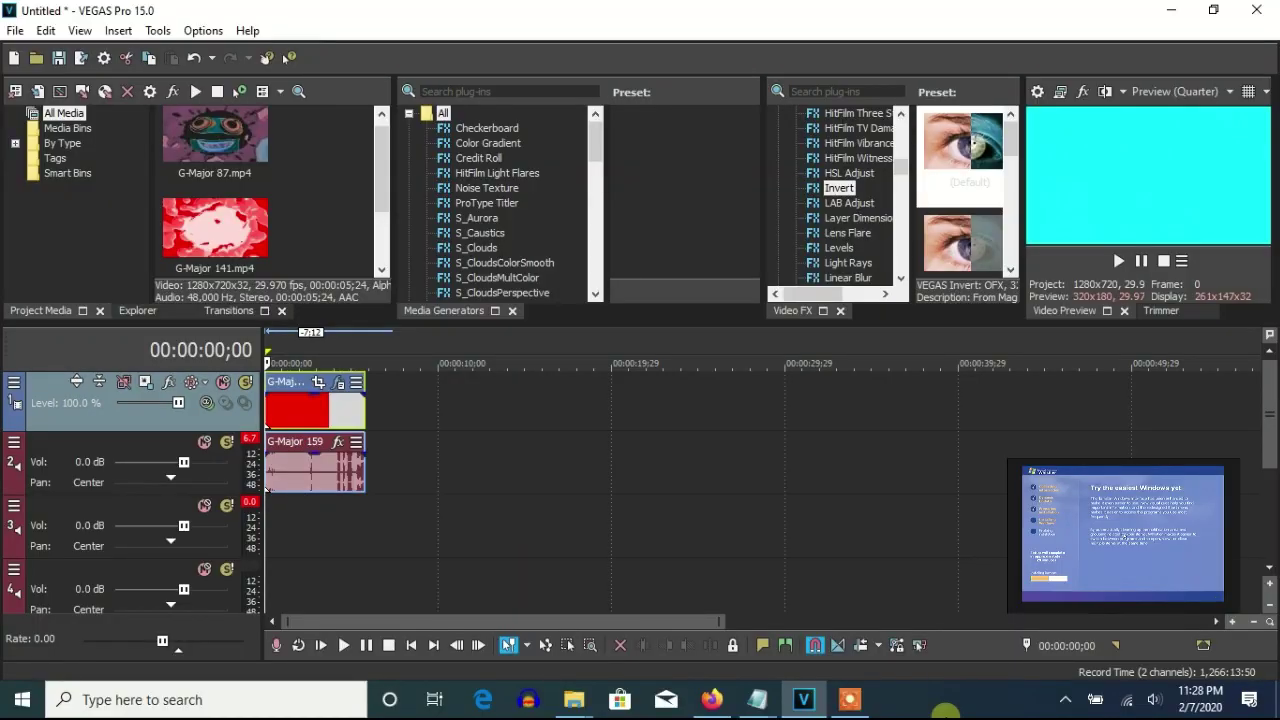
Check the Invert effect's preset and blend amount on the G-Major 159 video event, and close the effect window.
{"action": "left_click", "coordinate": [340, 383]}
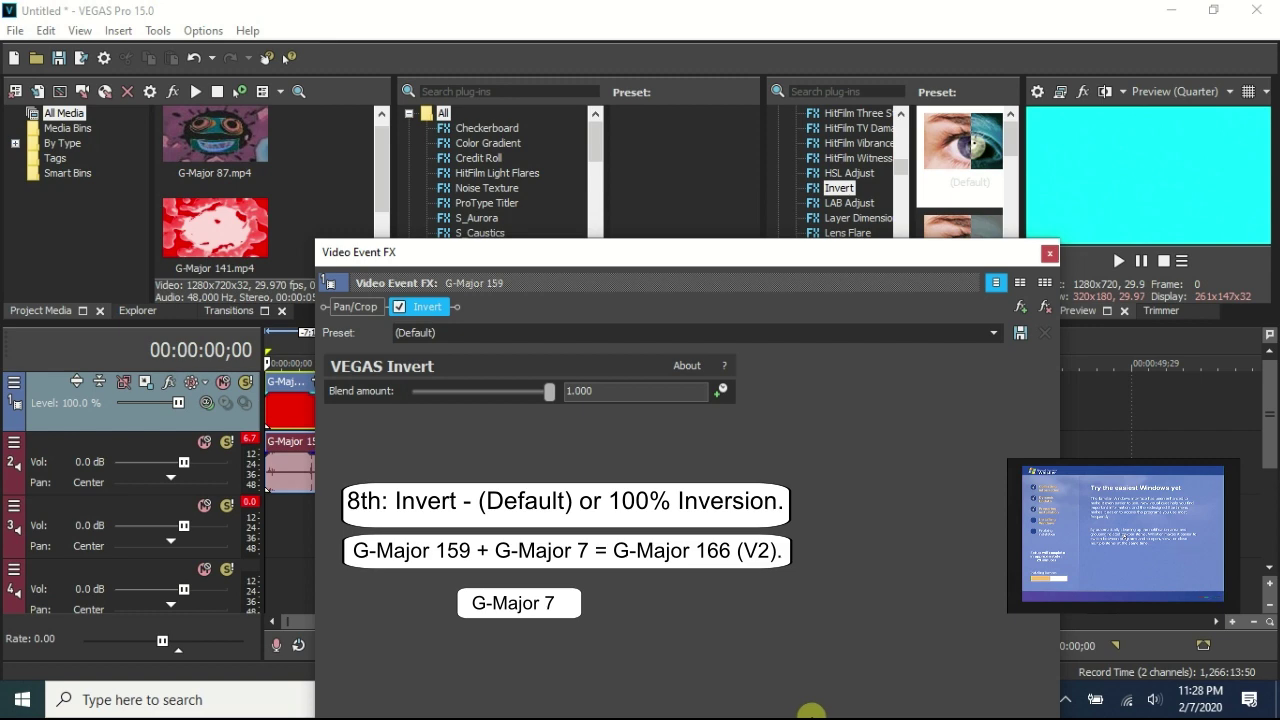
{"action": "left_click", "coordinate": [1040, 256]}
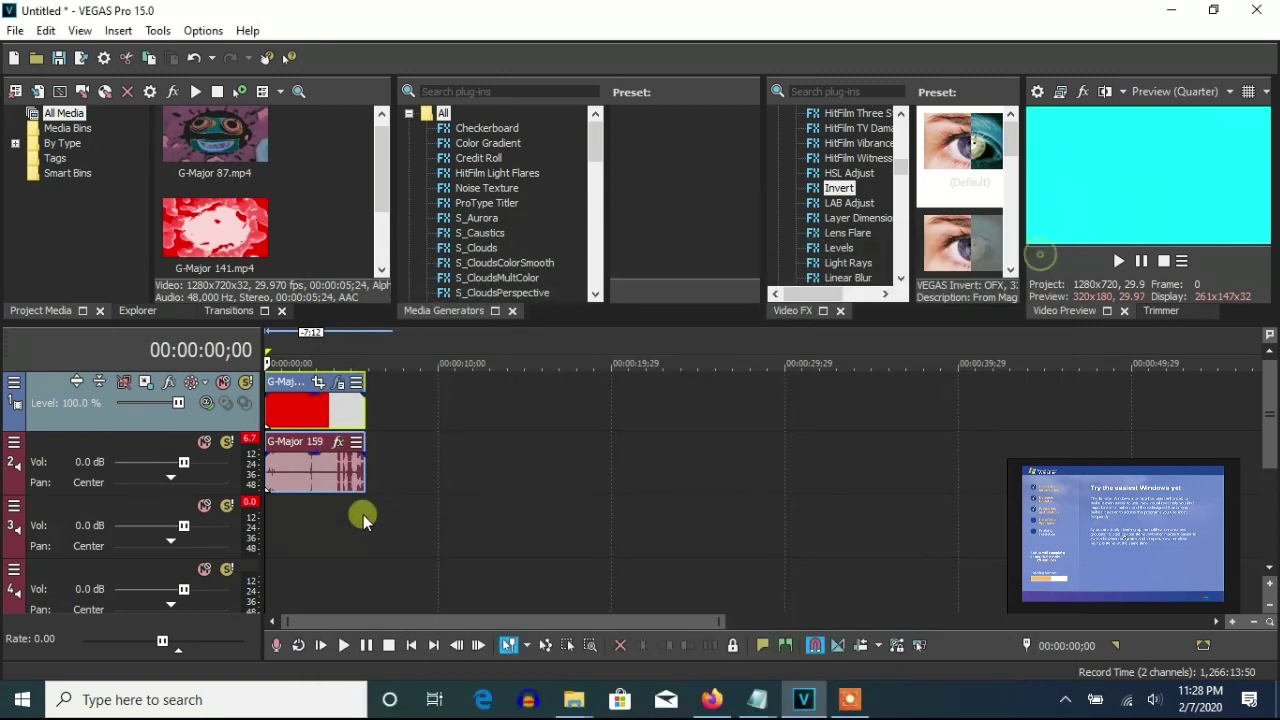
Set the G-Major 159 audio event to the Classic method with the A17. Drums, unpitched (minimum echo) stretch attributes.
{"action": "right_click", "coordinate": [345, 470]}
{"action": "left_click", "coordinate": [410, 658]}
{"action": "scroll", "coordinate": [671, 300], "scroll_direction": "down", "scroll_amount": 2}
{"action": "left_click", "coordinate": [663, 322]}
{"action": "left_click", "coordinate": [690, 532]}
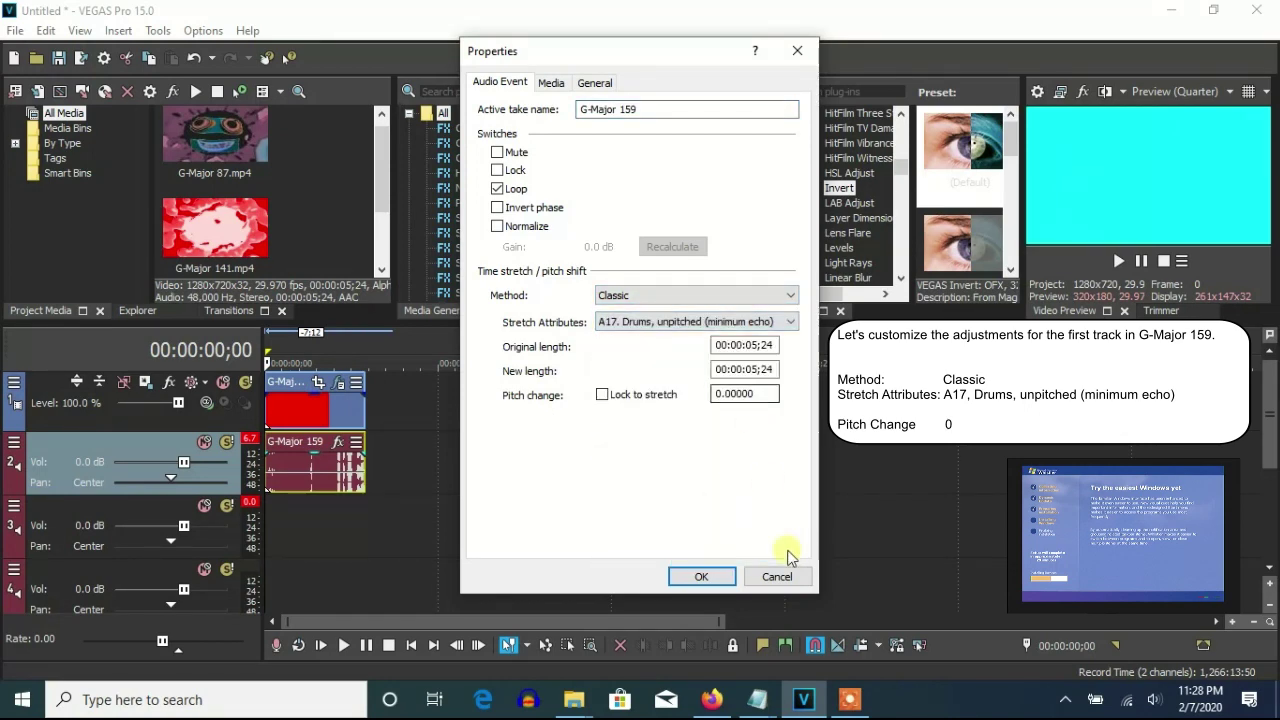
{"action": "left_click", "coordinate": [701, 578]}
Duplicate the G-Major 159 audio track and set the duplicate event's pitch change to 3 with the Classic method.
{"action": "right_click", "coordinate": [417, 478]}
{"action": "left_click", "coordinate": [460, 319]}
{"action": "right_click", "coordinate": [329, 554]}
{"action": "left_click", "coordinate": [391, 674]}
{"action": "scroll", "coordinate": [695, 295], "scroll_direction": "down", "scroll_amount": 2}
{"action": "left_click", "coordinate": [745, 394]}
{"action": "type", "text": "3"}
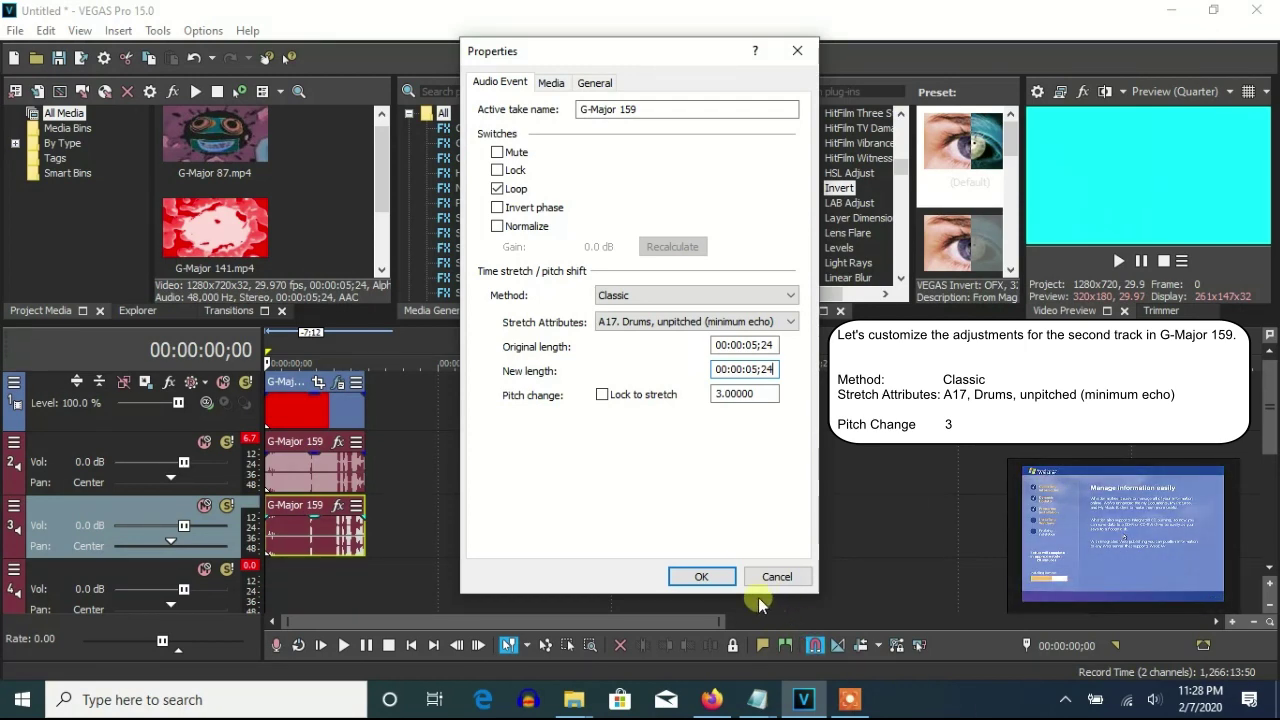
{"action": "left_click", "coordinate": [716, 578]}
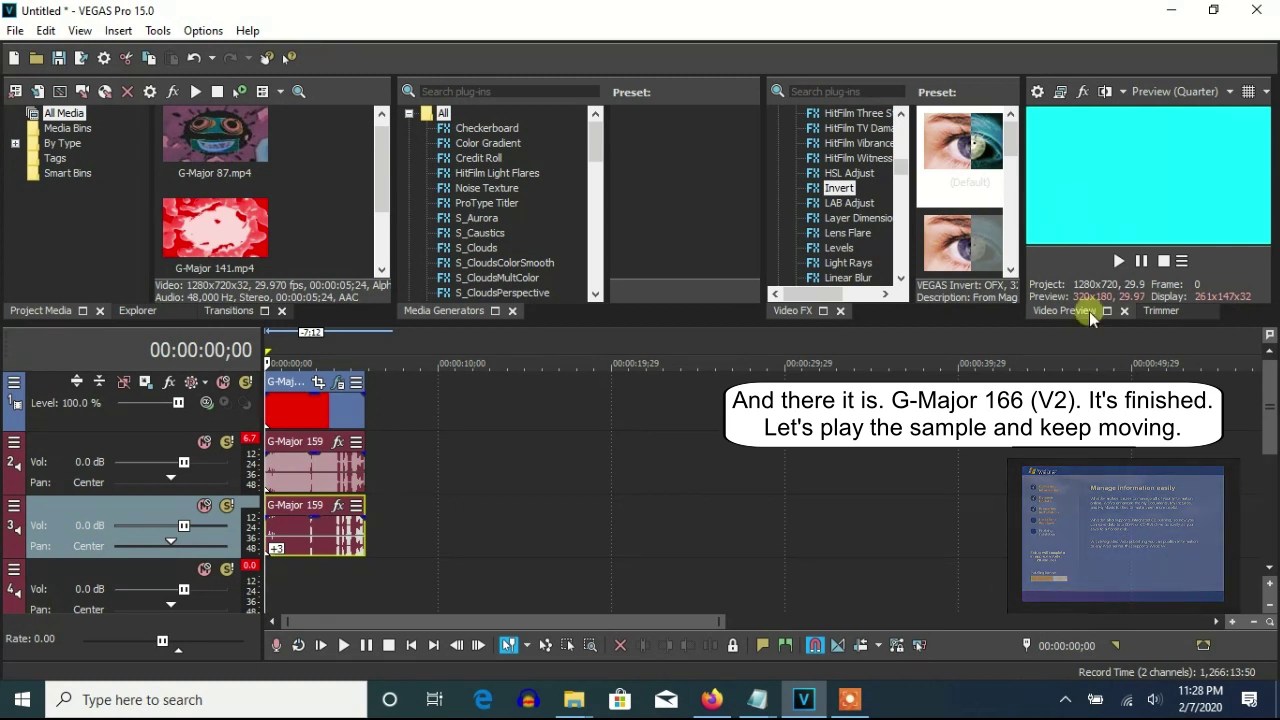
Play the project from the start to review the G-Major 166 (V2) effect, and pause near the end of the clip.
{"action": "left_click", "coordinate": [1117, 260]}
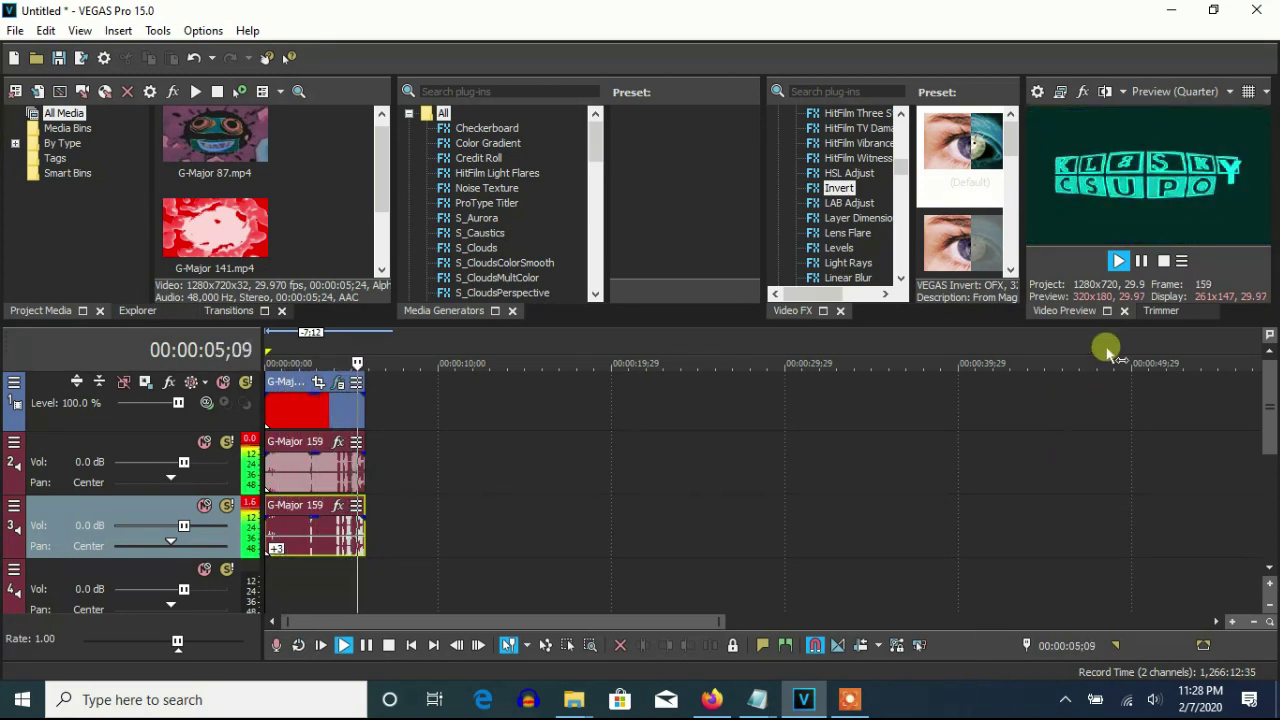
{"action": "left_click", "coordinate": [1141, 260]}
{"action": "mouse_move", "coordinate": [750, 650]}
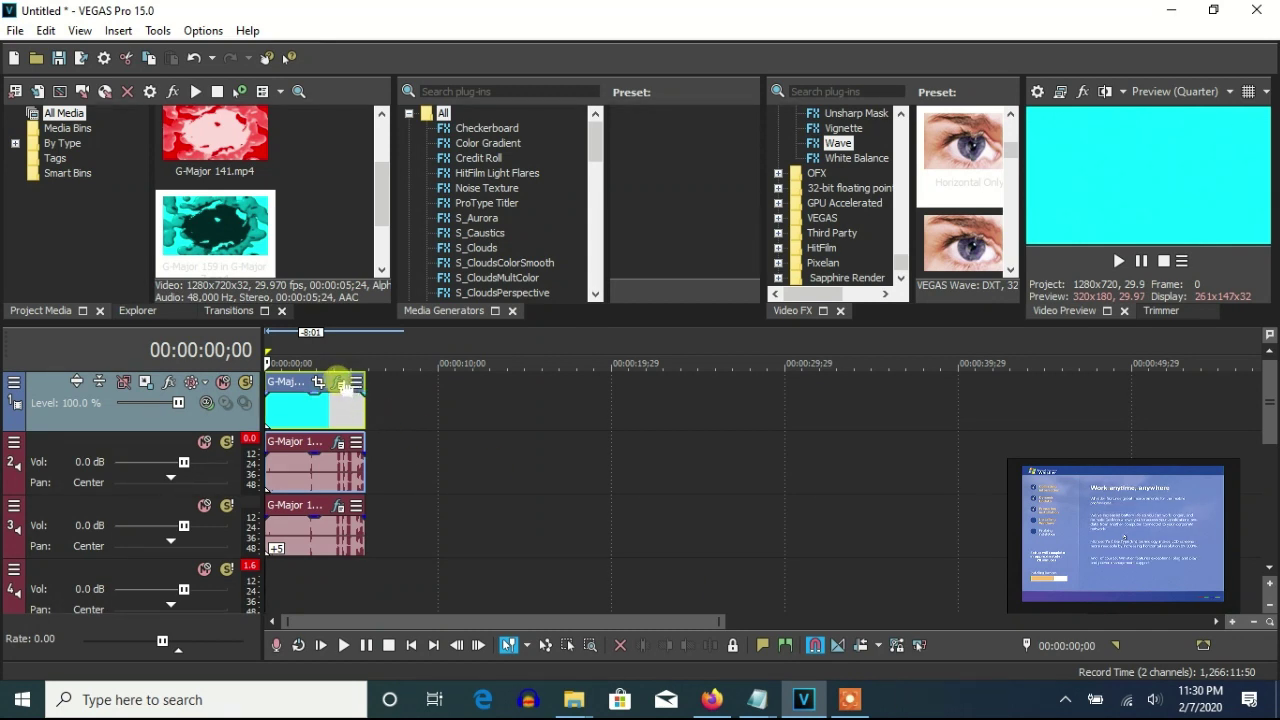
Check the Wave effect on the G-Major 159 in G-Major 7 video event and the ExpressFX Distortion on its first audio event.
{"action": "left_click", "coordinate": [341, 383]}
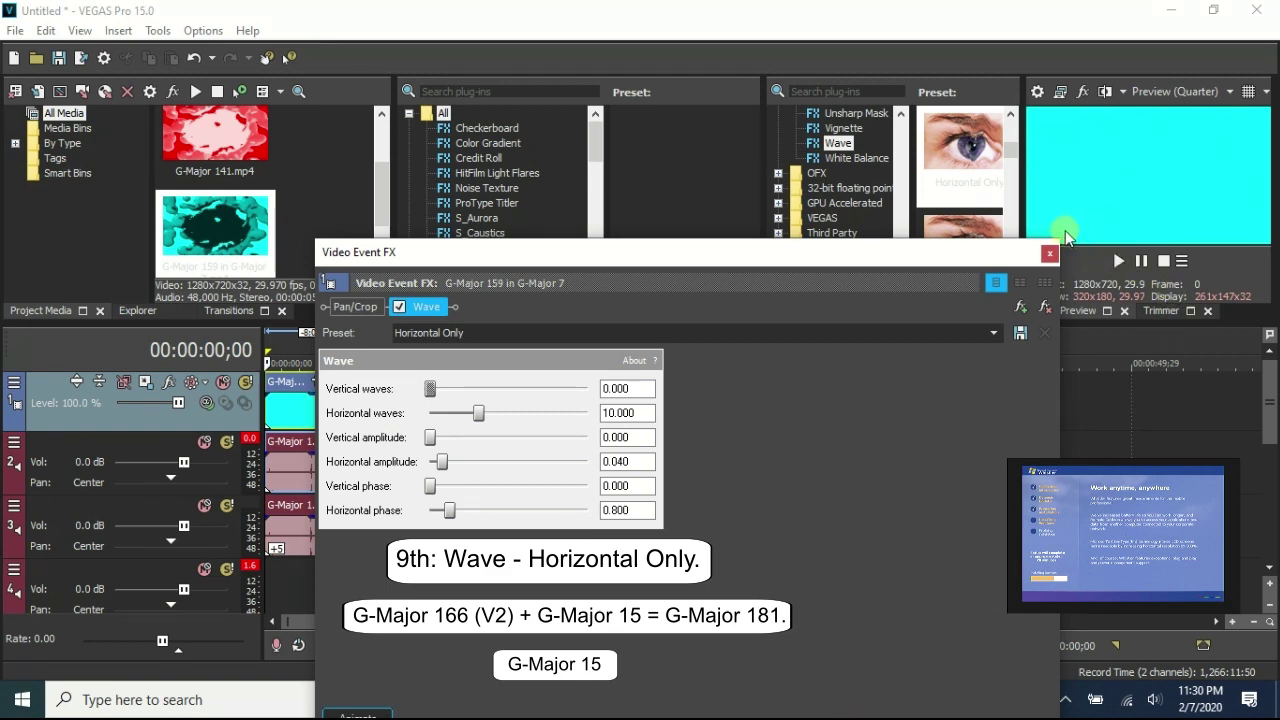
{"action": "left_click", "coordinate": [1049, 253]}
{"action": "left_click", "coordinate": [339, 441]}
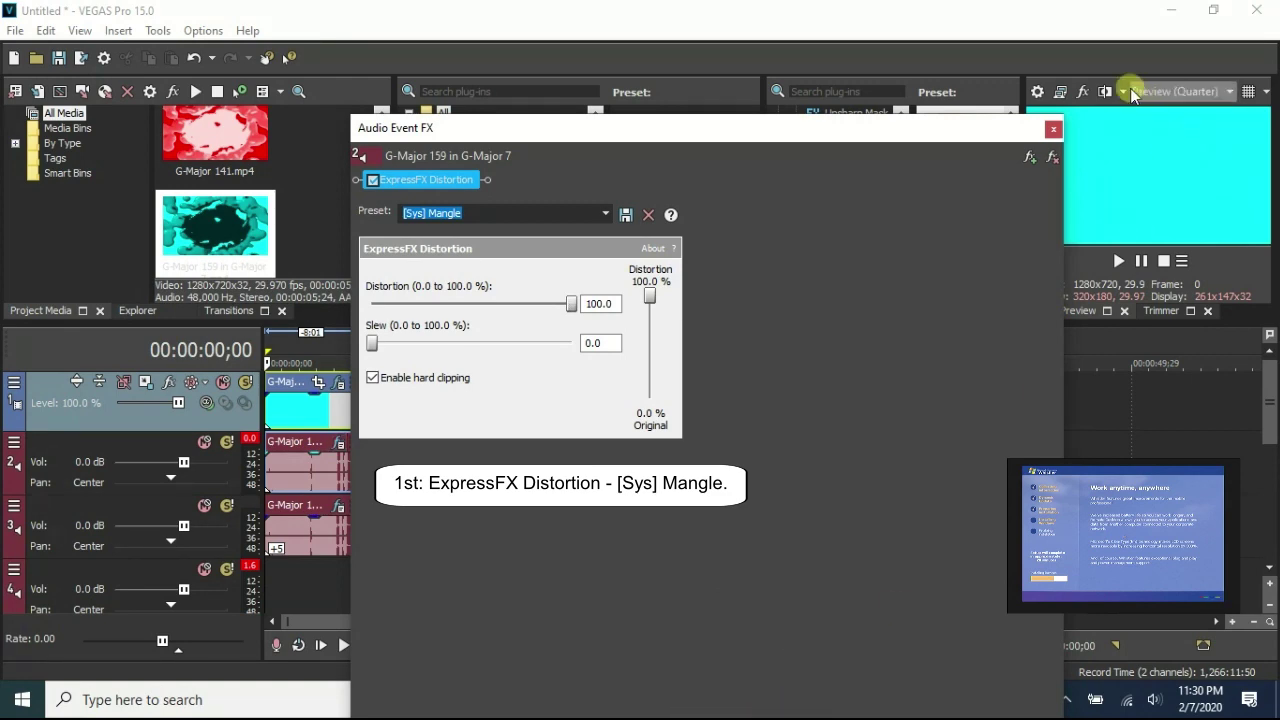
{"action": "left_click", "coordinate": [1053, 129]}
Check the time stretch and pitch shift properties of the first G-Major 159 in G-Major 7 audio event.
{"action": "right_click", "coordinate": [340, 480]}
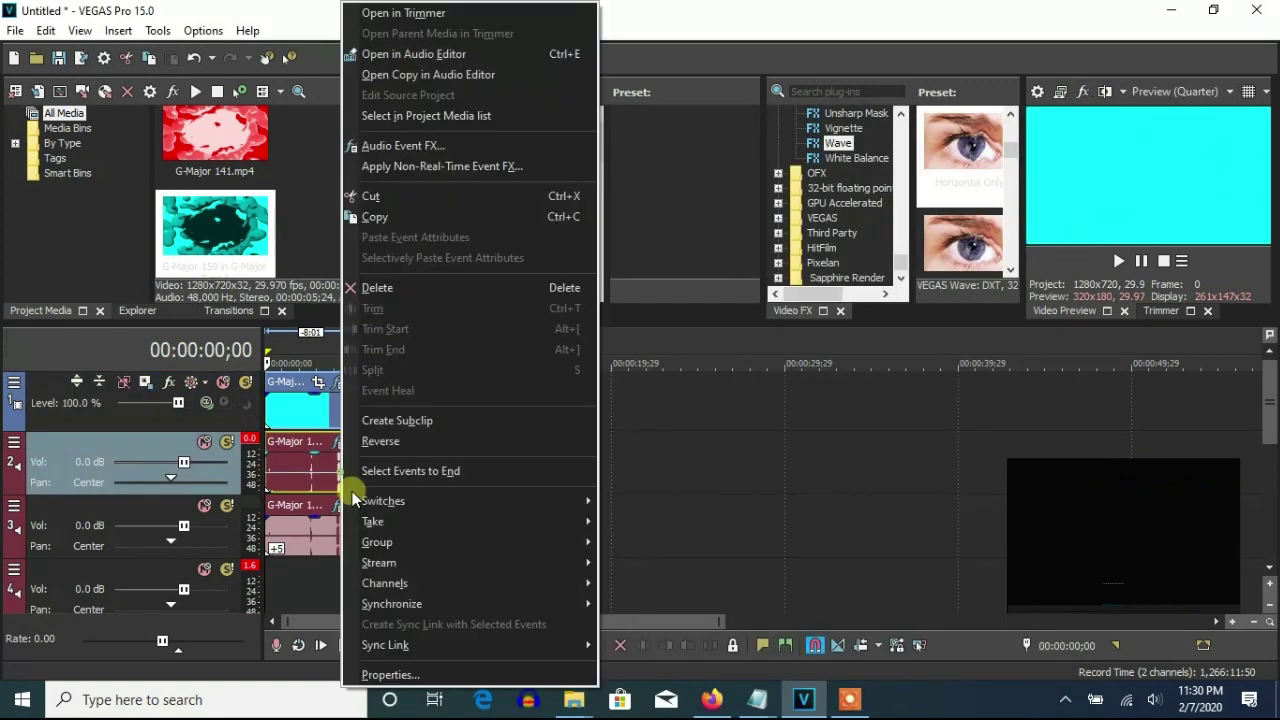
{"action": "left_click", "coordinate": [390, 674]}
{"action": "scroll", "coordinate": [674, 294], "scroll_direction": "down", "scroll_amount": 2}
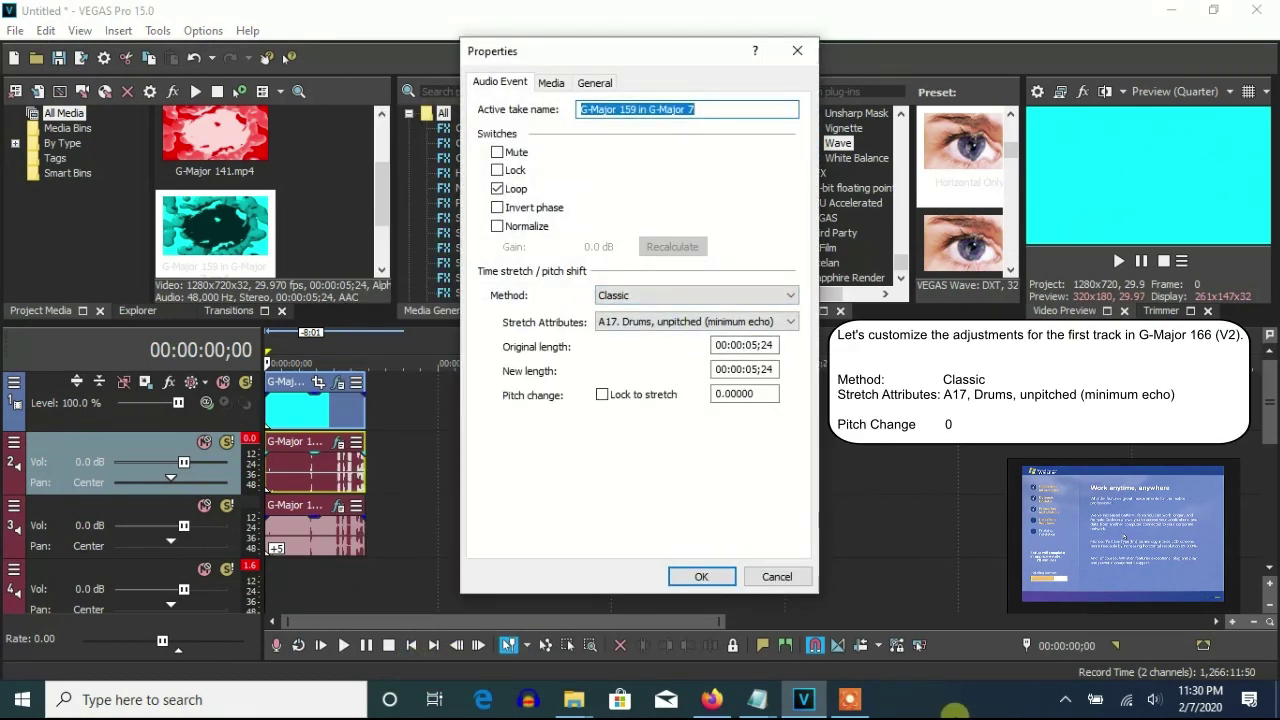
{"action": "left_click", "coordinate": [701, 578]}
Check the ExpressFX Distortion and the time stretch and pitch shift properties of the second G-Major 159 in G-Major 7 audio event.
{"action": "left_click", "coordinate": [338, 505]}
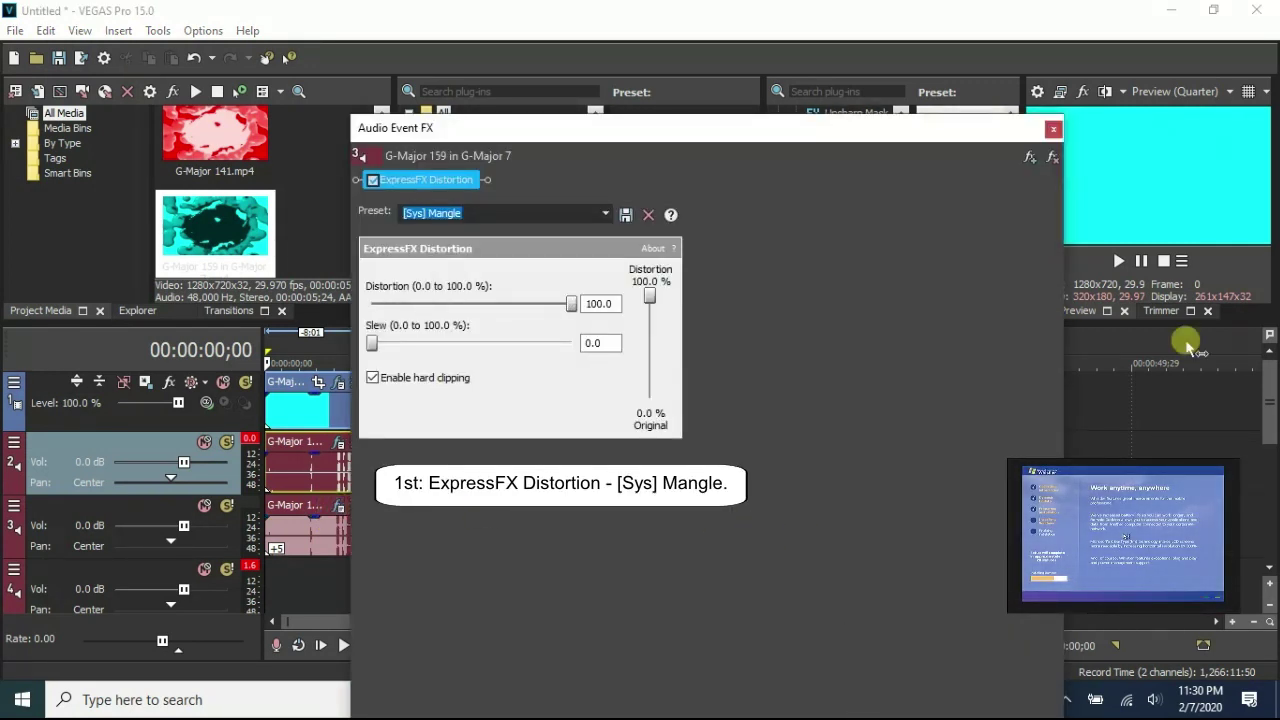
{"action": "left_click", "coordinate": [1055, 130]}
{"action": "right_click", "coordinate": [351, 540]}
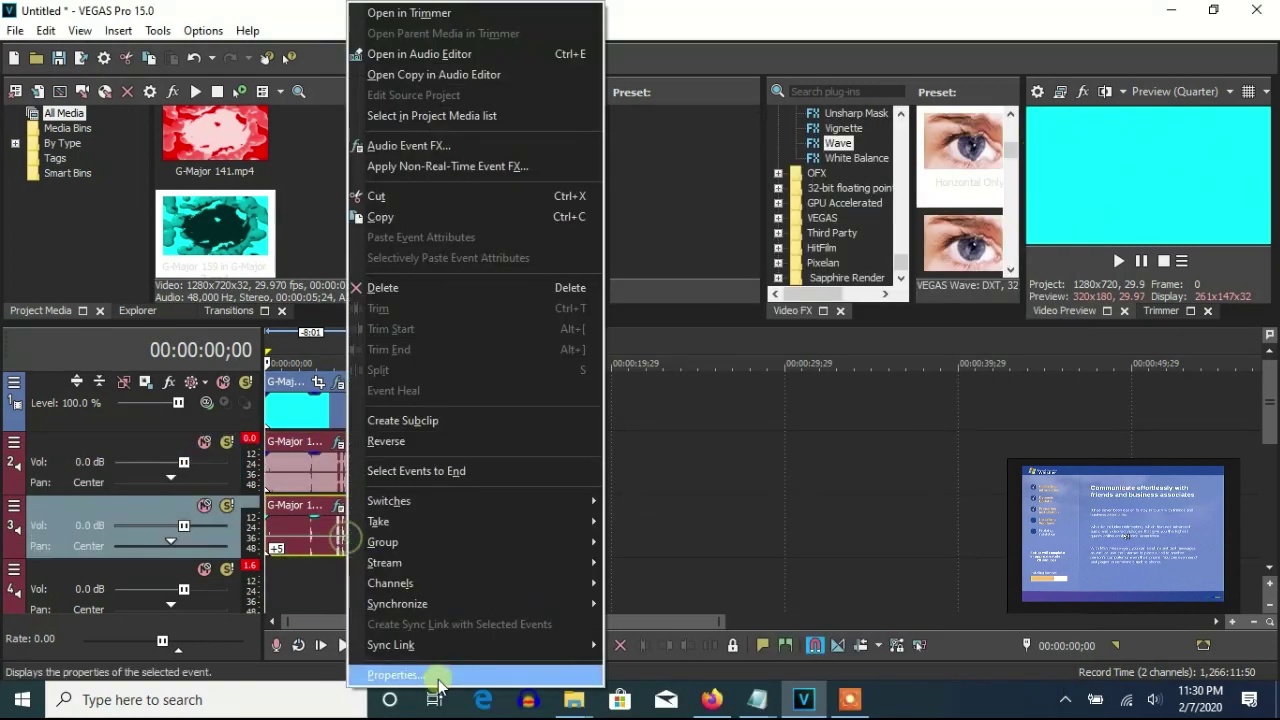
{"action": "left_click", "coordinate": [400, 679]}
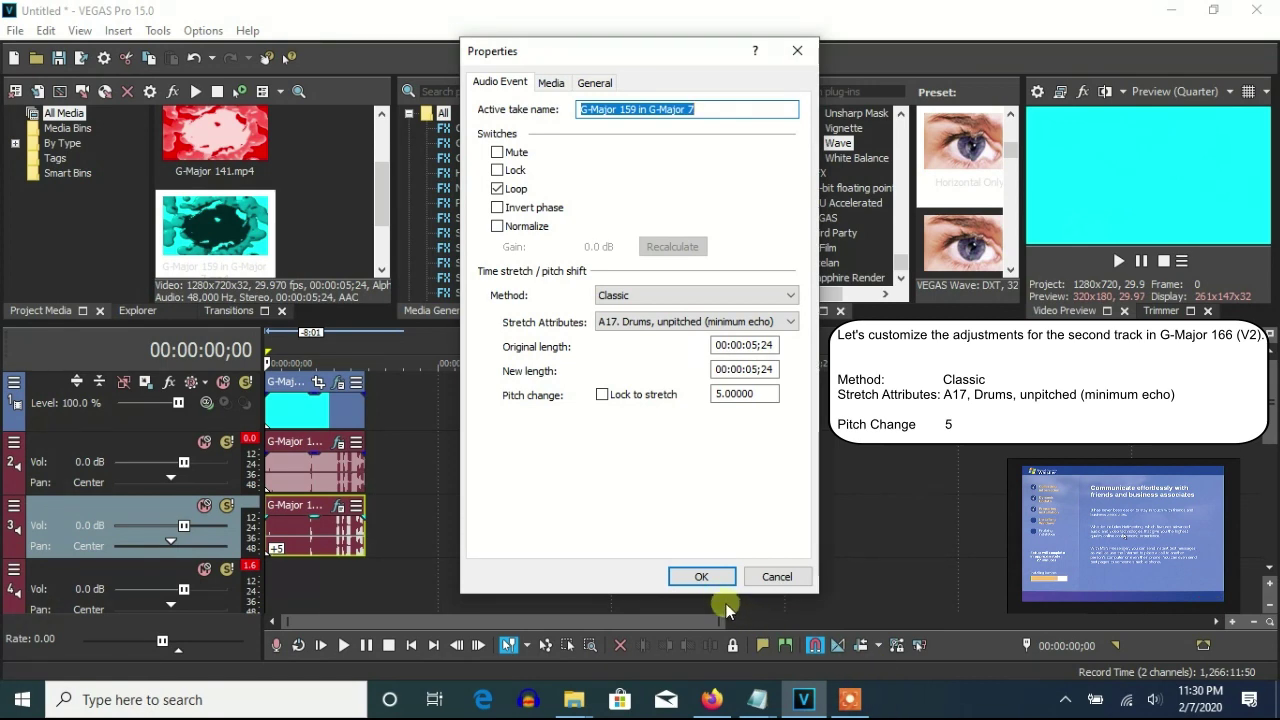
{"action": "left_click", "coordinate": [697, 577]}
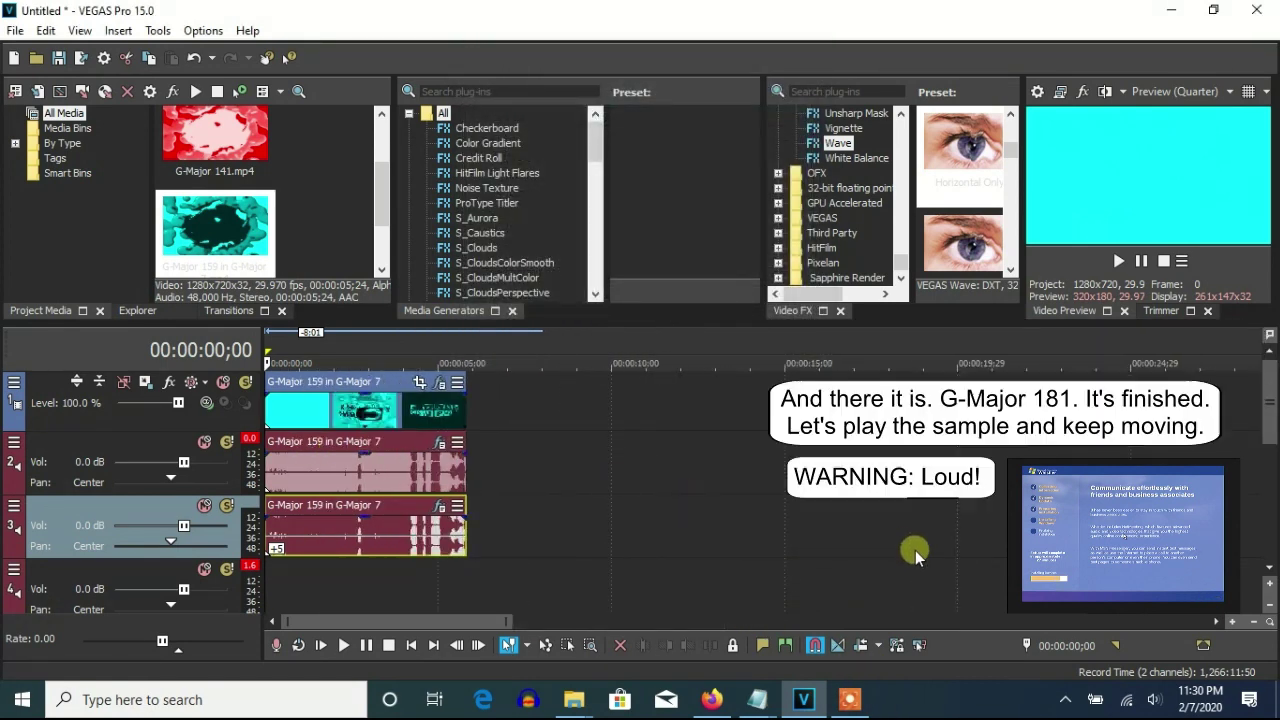
Play the project from the start to review the G-Major 181 effect, and pause near the end of the clip.
{"action": "key", "text": "Down"}
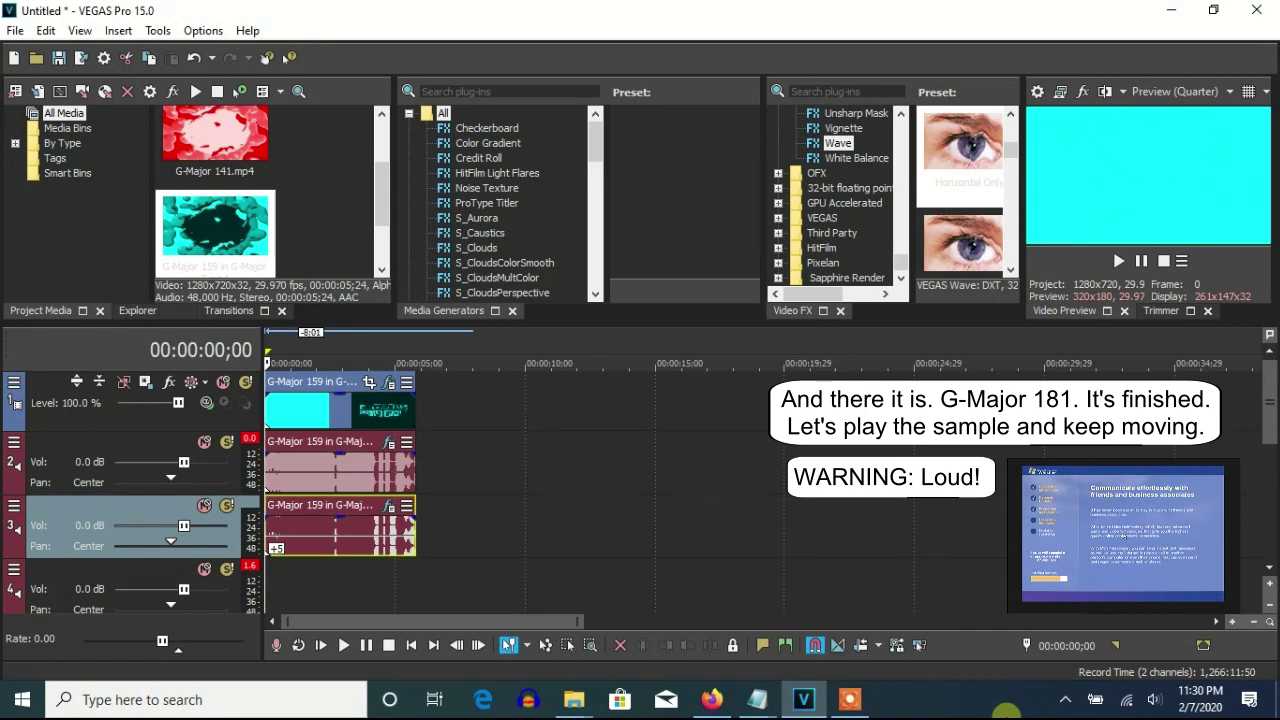
{"action": "key", "text": "Up"}
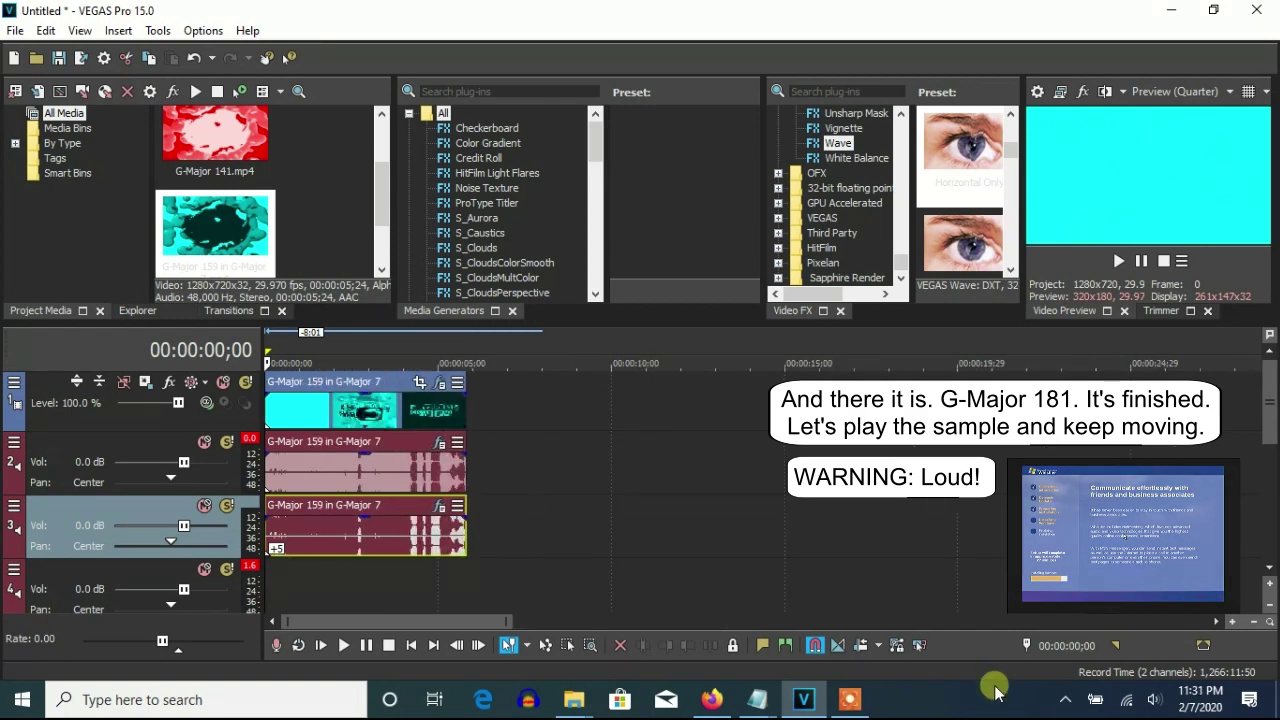
{"action": "key", "text": "space"}
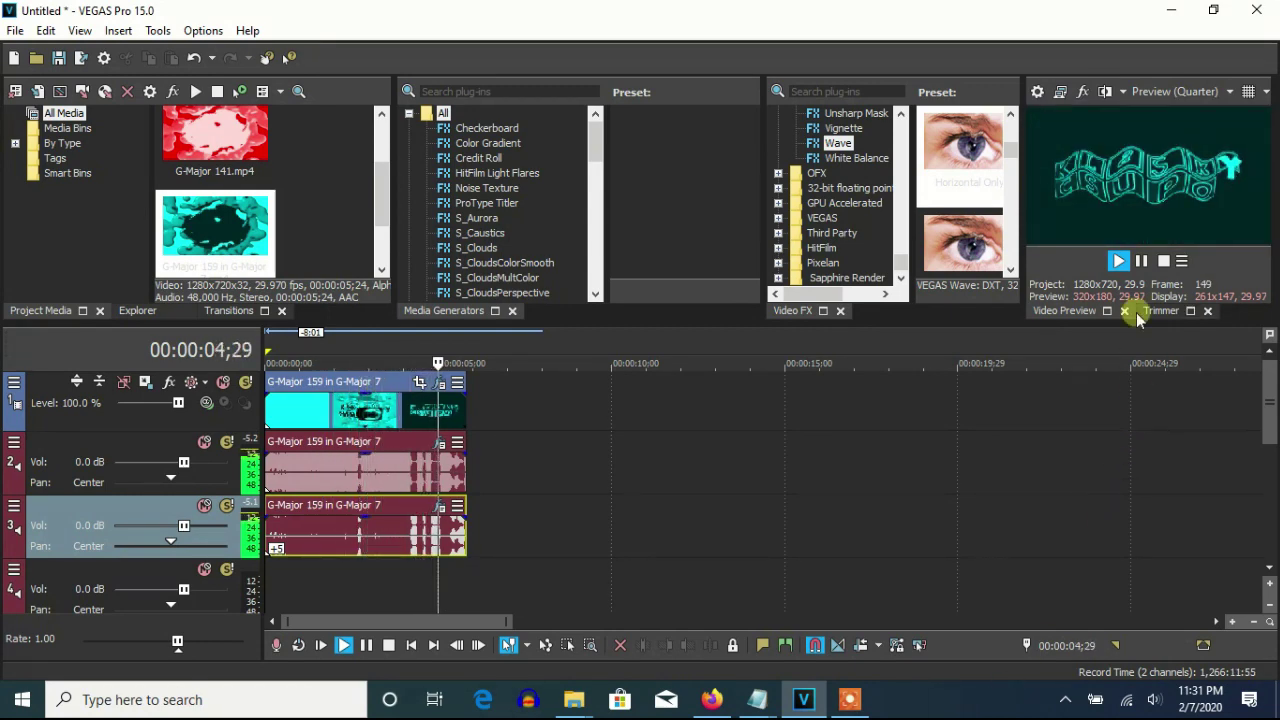
{"action": "left_click", "coordinate": [1141, 268]}
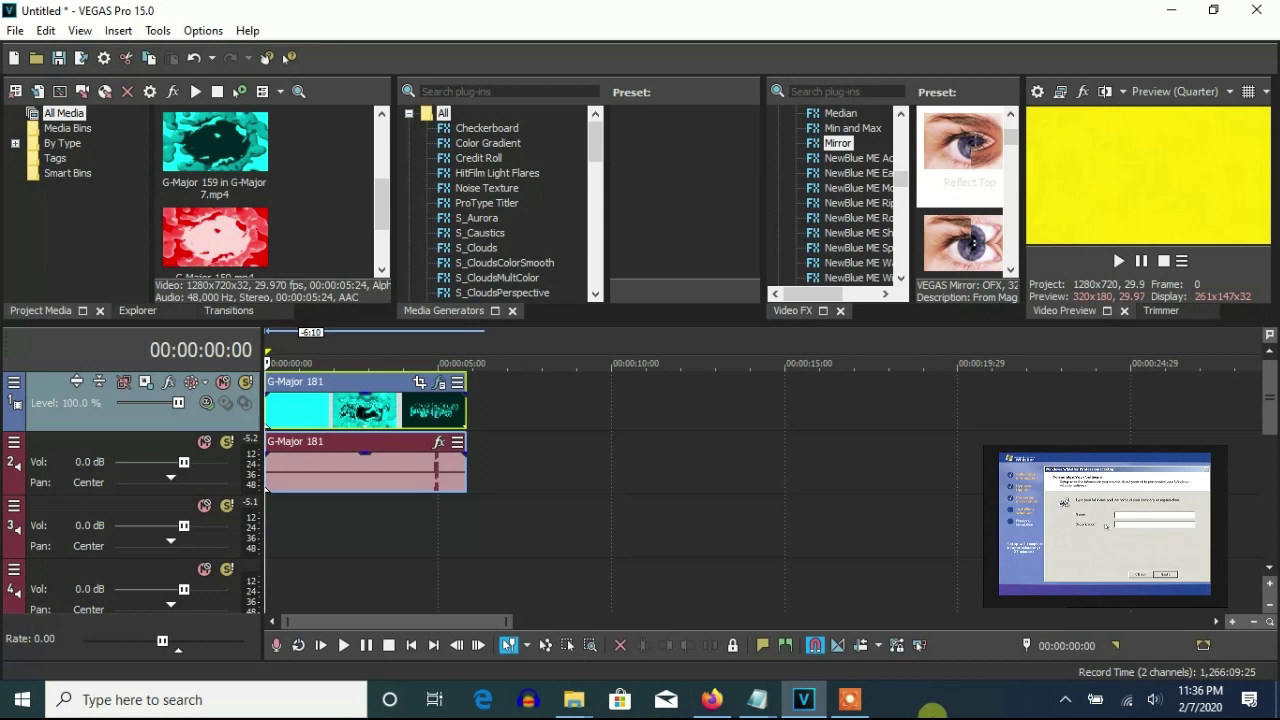
Check the HSL Adjust and Mirror effects on the G-Major 181 video event.
{"action": "left_click", "coordinate": [442, 384]}
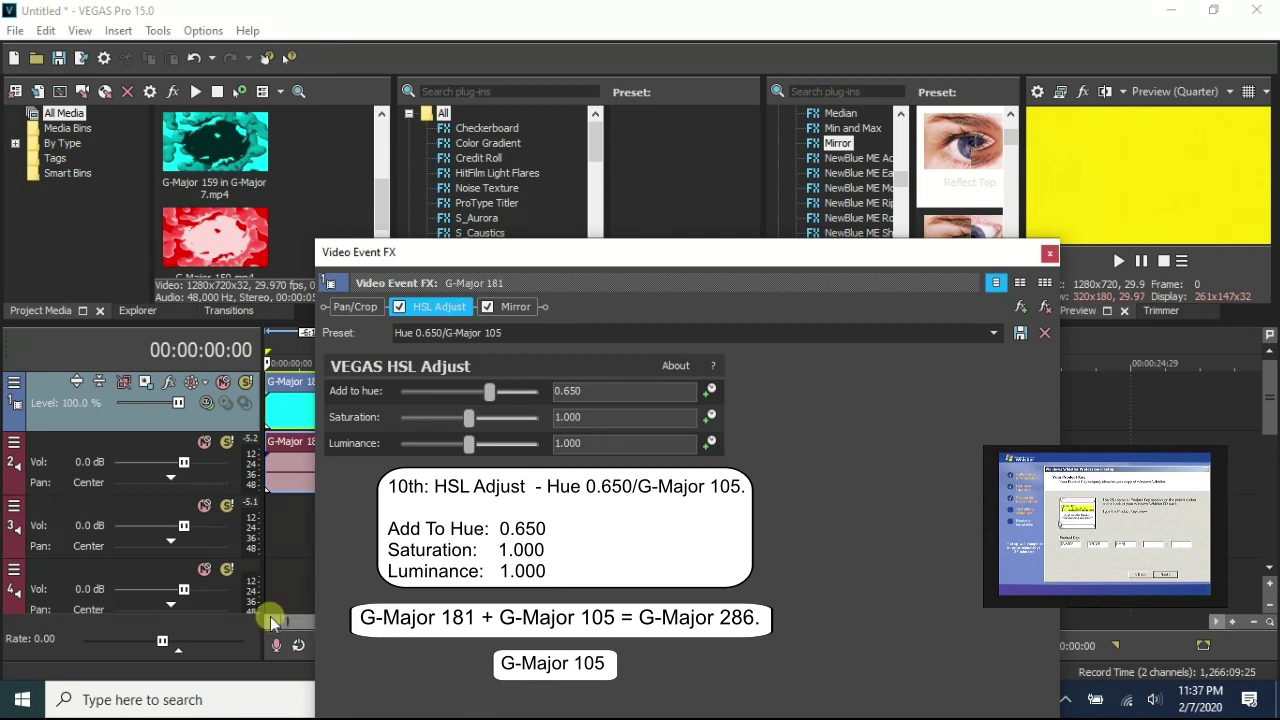
{"action": "left_click", "coordinate": [519, 306]}
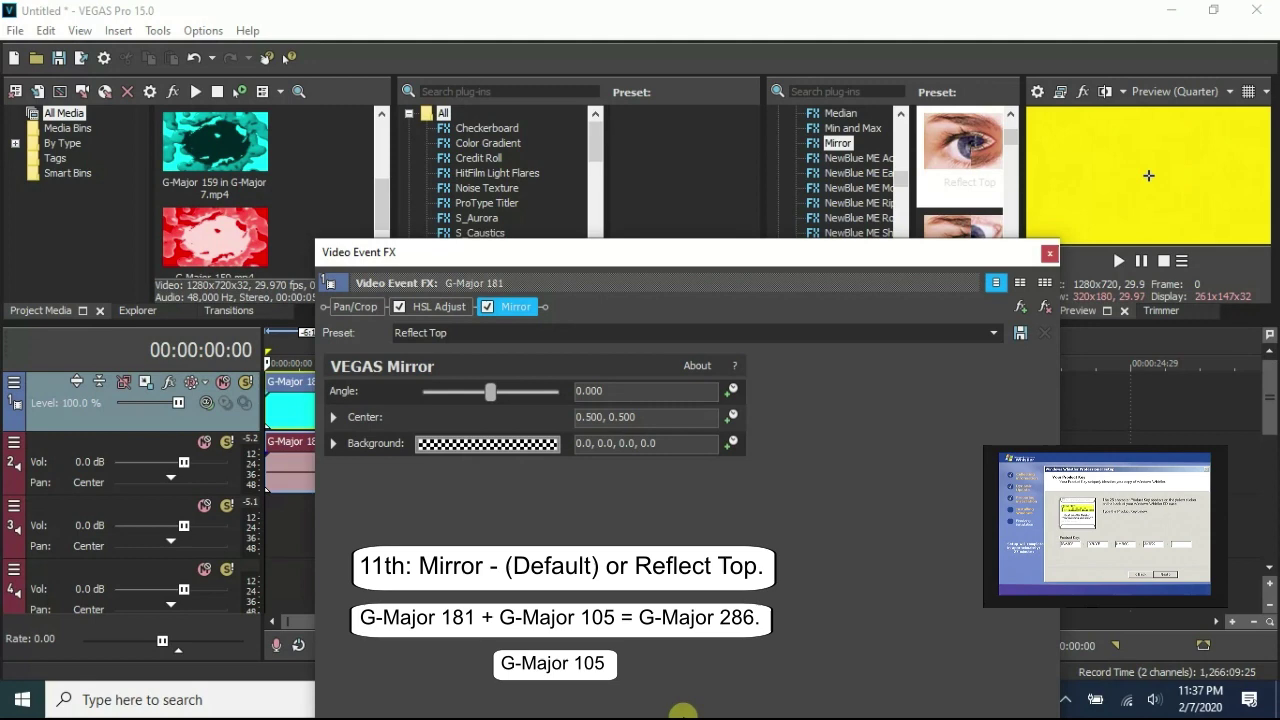
{"action": "left_click", "coordinate": [1049, 253]}
Set the G-Major 181 audio event to the élastique method with Efficient stretch attributes and a pitch change of -3.
{"action": "right_click", "coordinate": [414, 472]}
{"action": "left_click", "coordinate": [468, 668]}
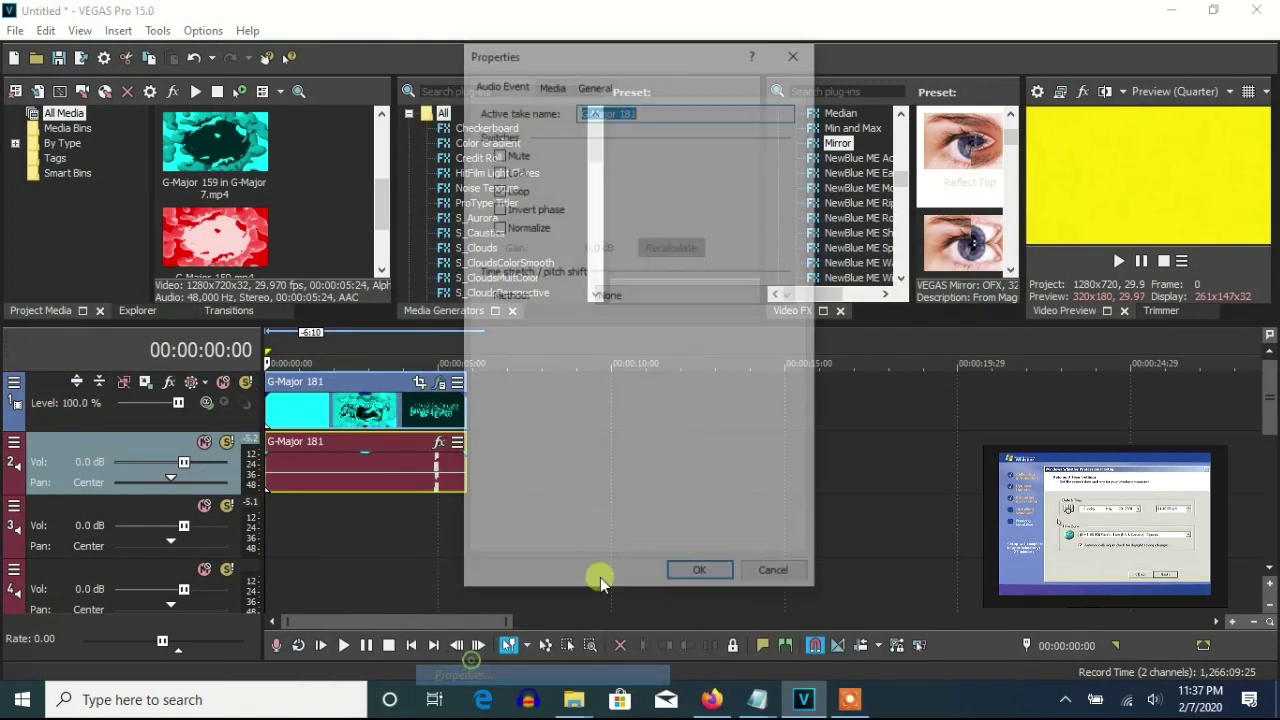
{"action": "scroll", "coordinate": [669, 294], "scroll_direction": "down", "scroll_amount": 1}
{"action": "double_click", "coordinate": [757, 393]}
{"action": "type", "text": "-3"}
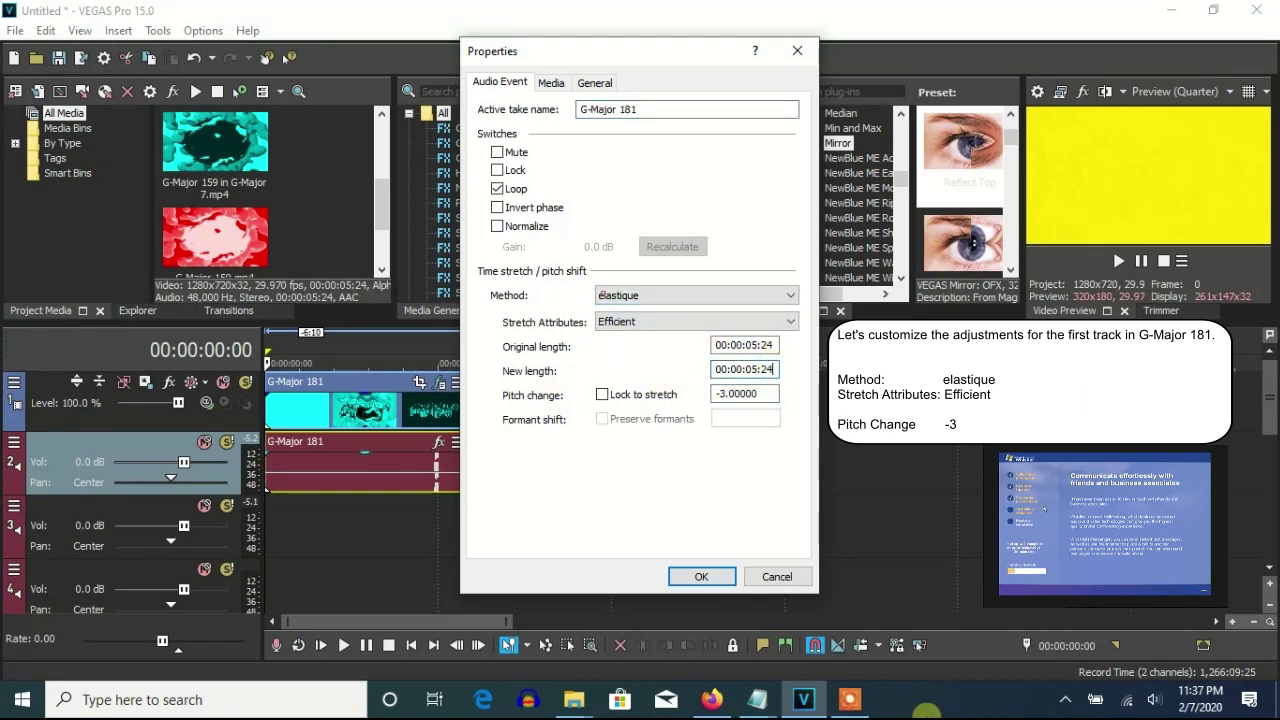
{"action": "left_click", "coordinate": [701, 577]}
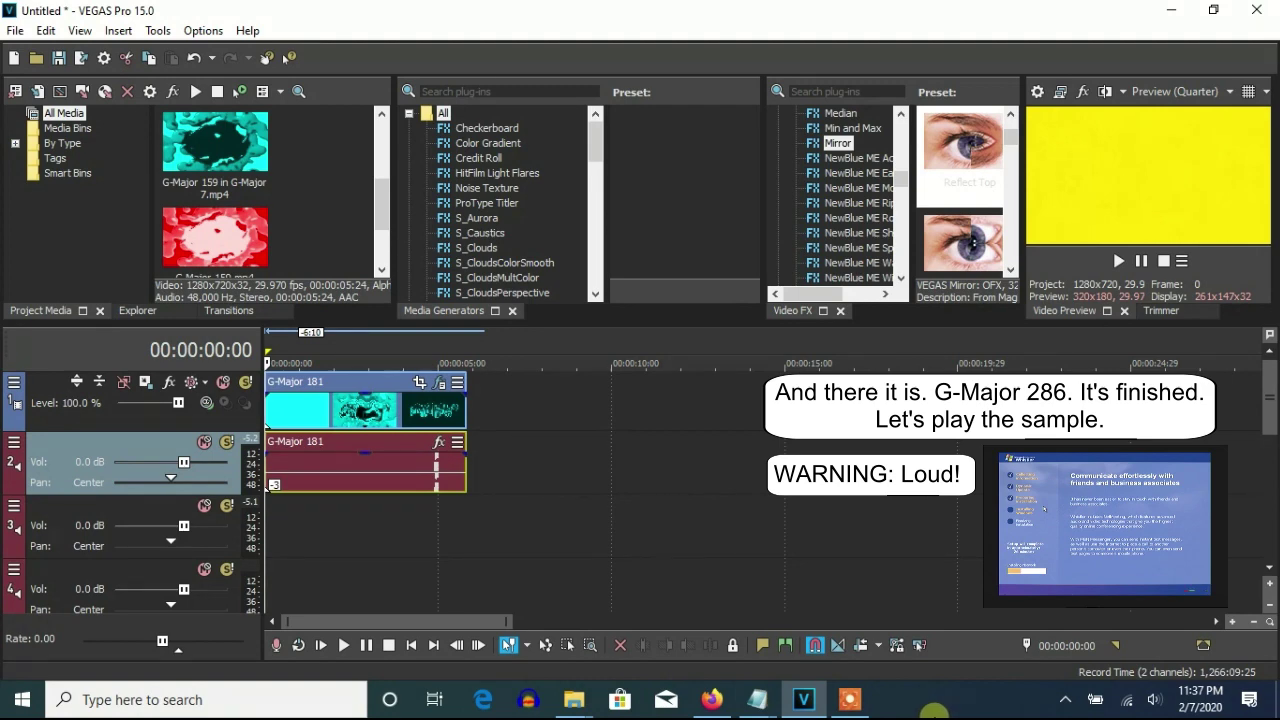
Play the project from the start to review the G-Major 286 effect, and pause near the end of the clip.
{"action": "left_click", "coordinate": [1118, 260]}
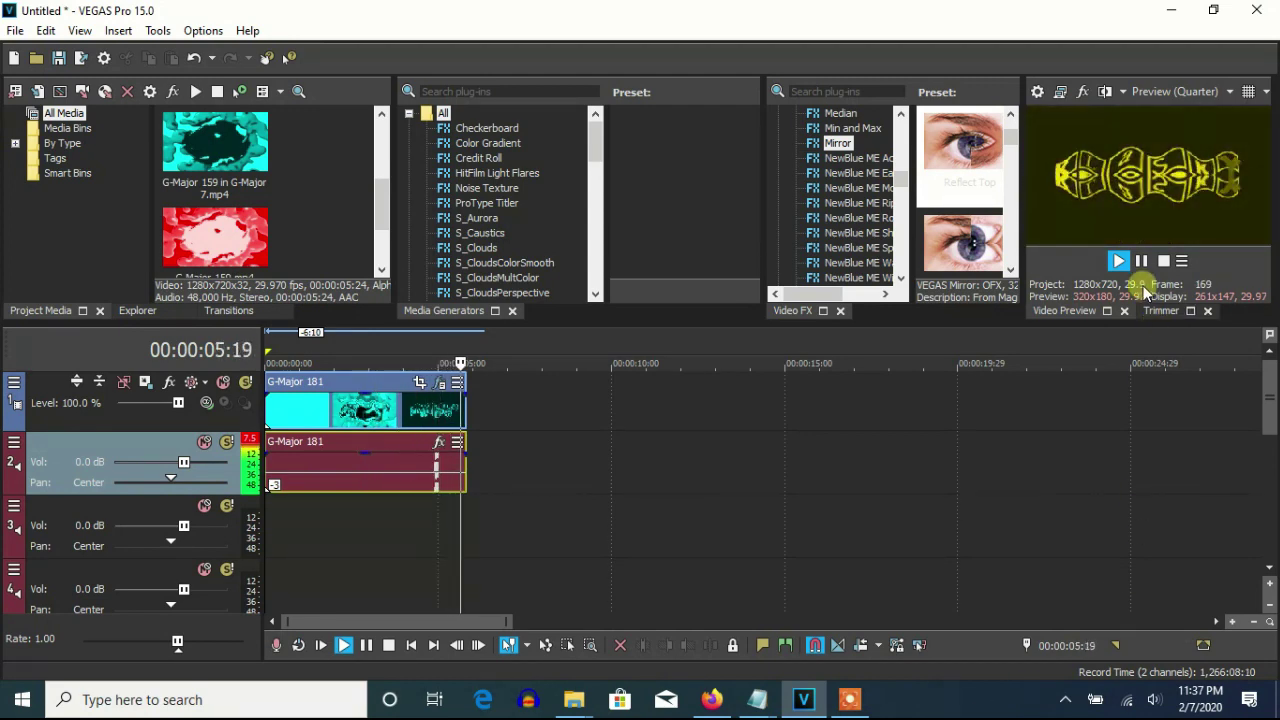
{"action": "left_click", "coordinate": [1141, 260]}
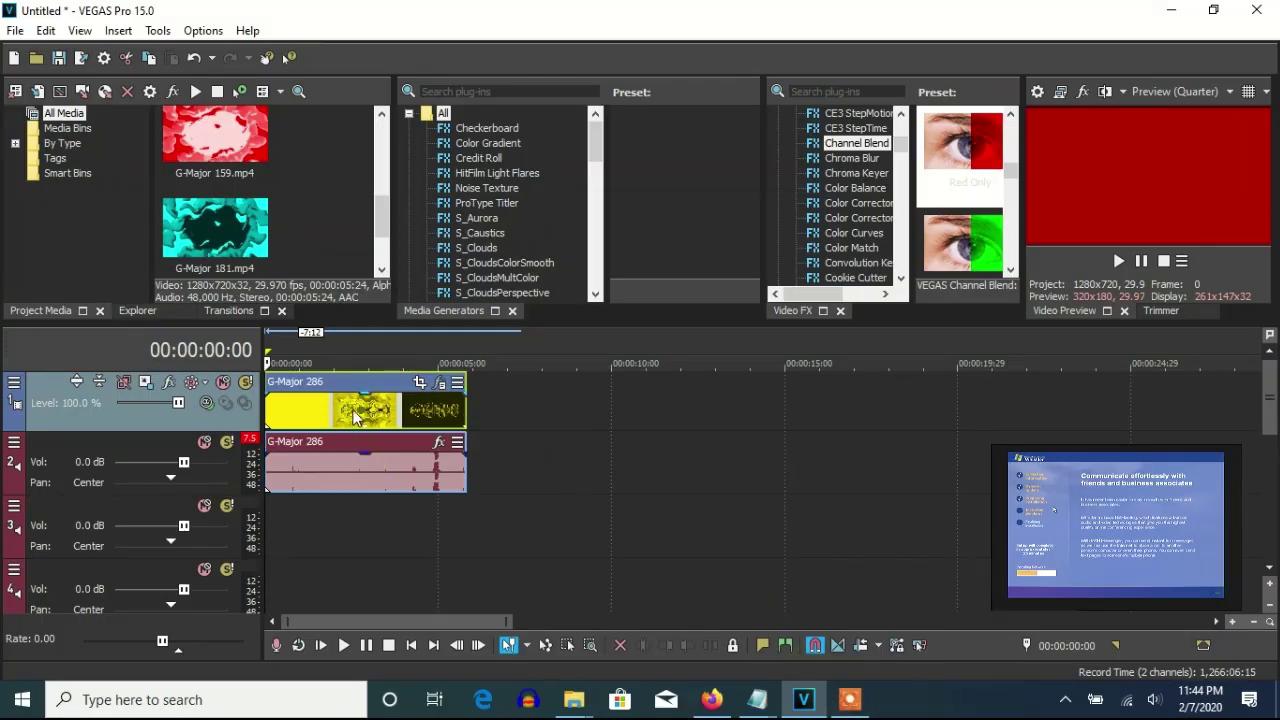
Check the Channel Blend and TV Simulator effects on the G-Major 286 video event.
{"action": "right_click", "coordinate": [380, 418]}
{"action": "left_click", "coordinate": [430, 151]}
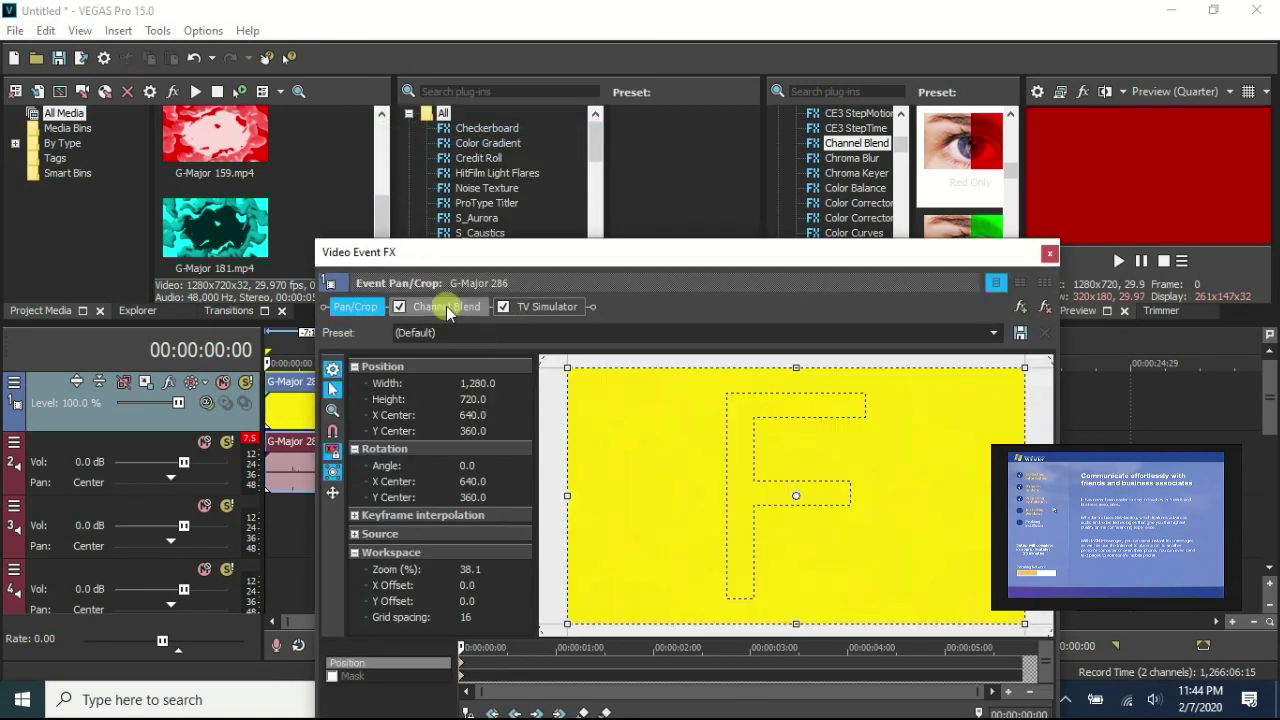
{"action": "left_click", "coordinate": [440, 306]}
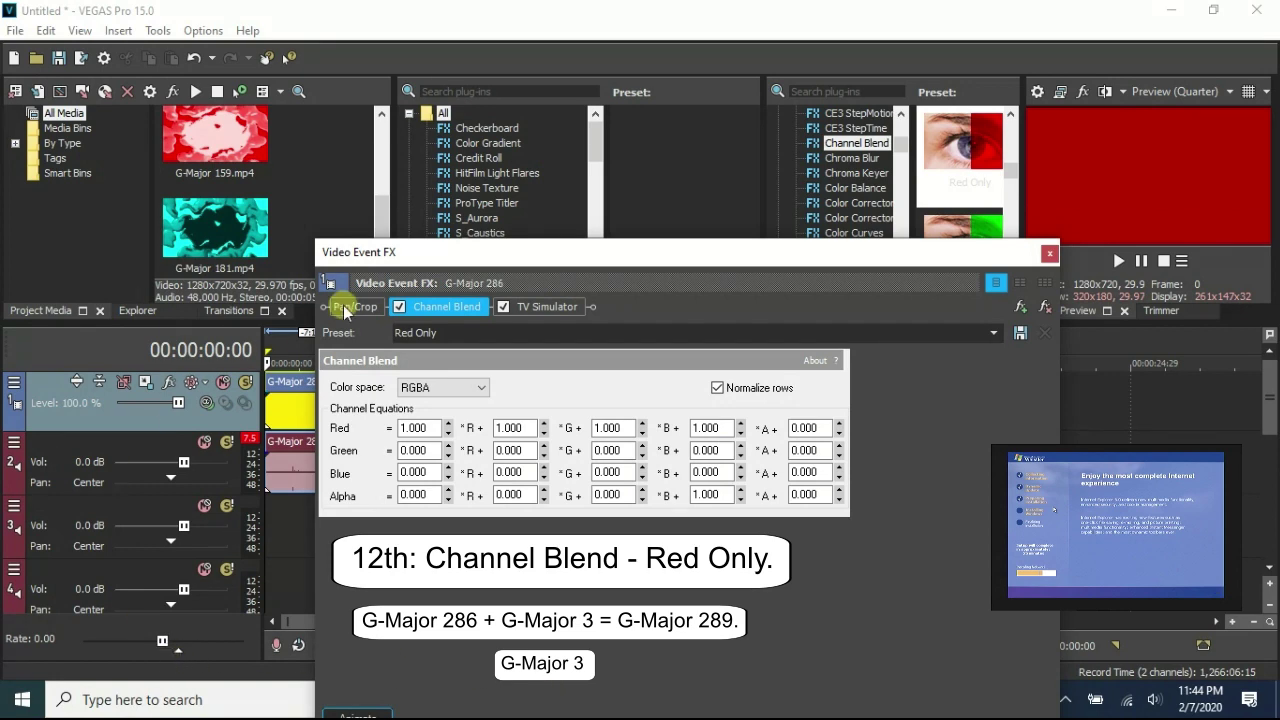
{"action": "left_click", "coordinate": [540, 306]}
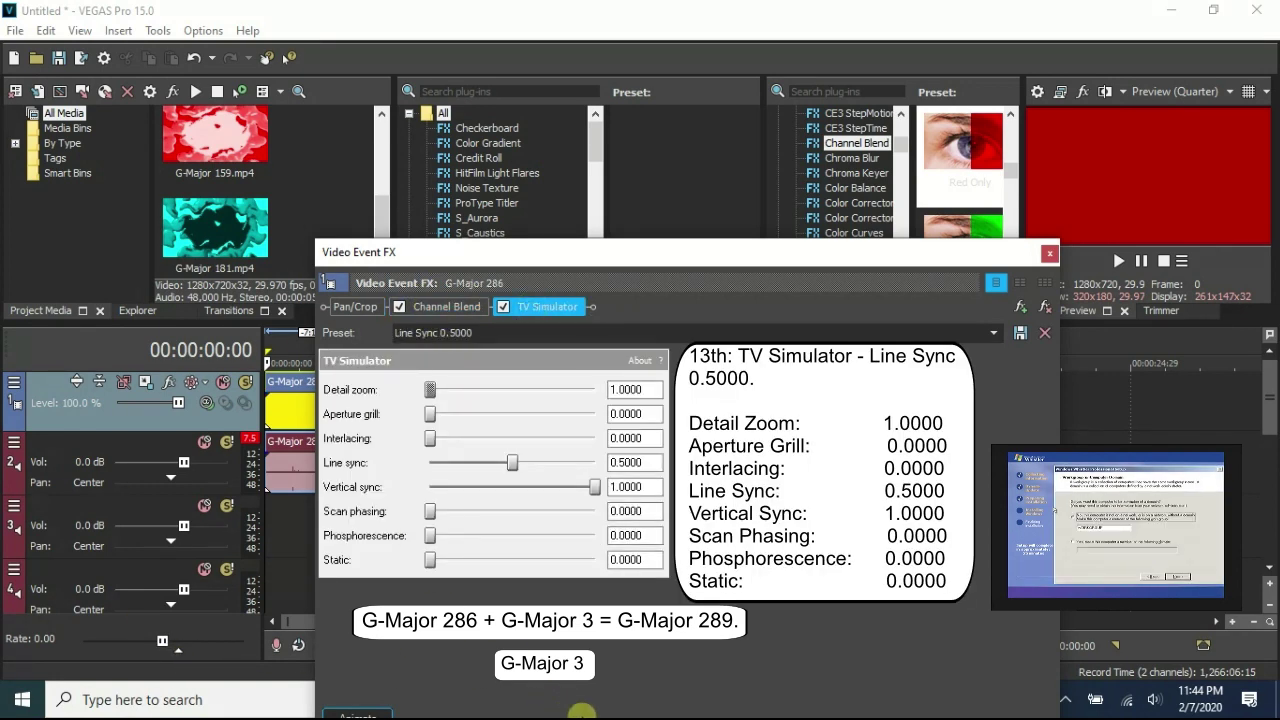
{"action": "left_click", "coordinate": [1051, 256]}
Set the G-Major 286 audio event to the Classic method with A17. Drums, unpitched (minimum echo) stretch attributes and a pitch change of -6.
{"action": "right_click", "coordinate": [430, 460]}
{"action": "left_click", "coordinate": [470, 677]}
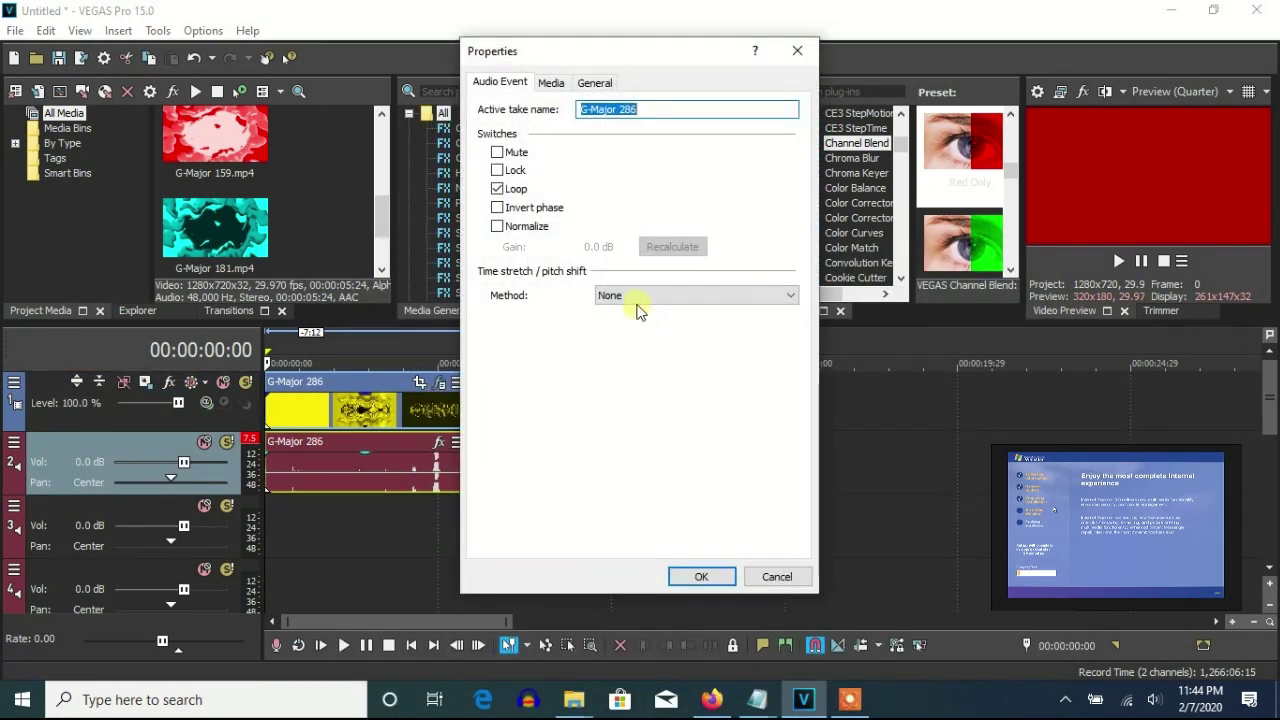
{"action": "left_click", "coordinate": [697, 295]}
{"action": "left_click", "coordinate": [650, 334]}
{"action": "left_click", "coordinate": [697, 321]}
{"action": "scroll", "coordinate": [690, 450], "scroll_direction": "down", "scroll_amount": 3}
{"action": "left_click", "coordinate": [680, 531]}
{"action": "left_click", "coordinate": [745, 393]}
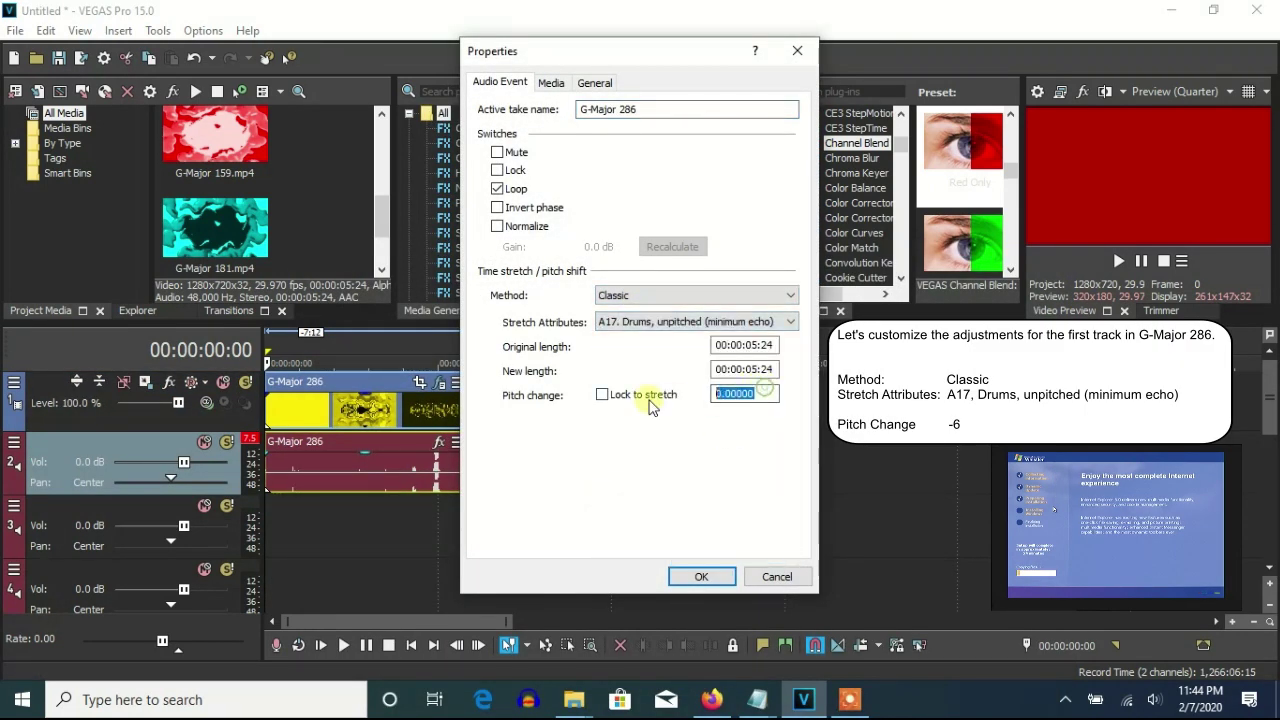
{"action": "left_click", "coordinate": [768, 369]}
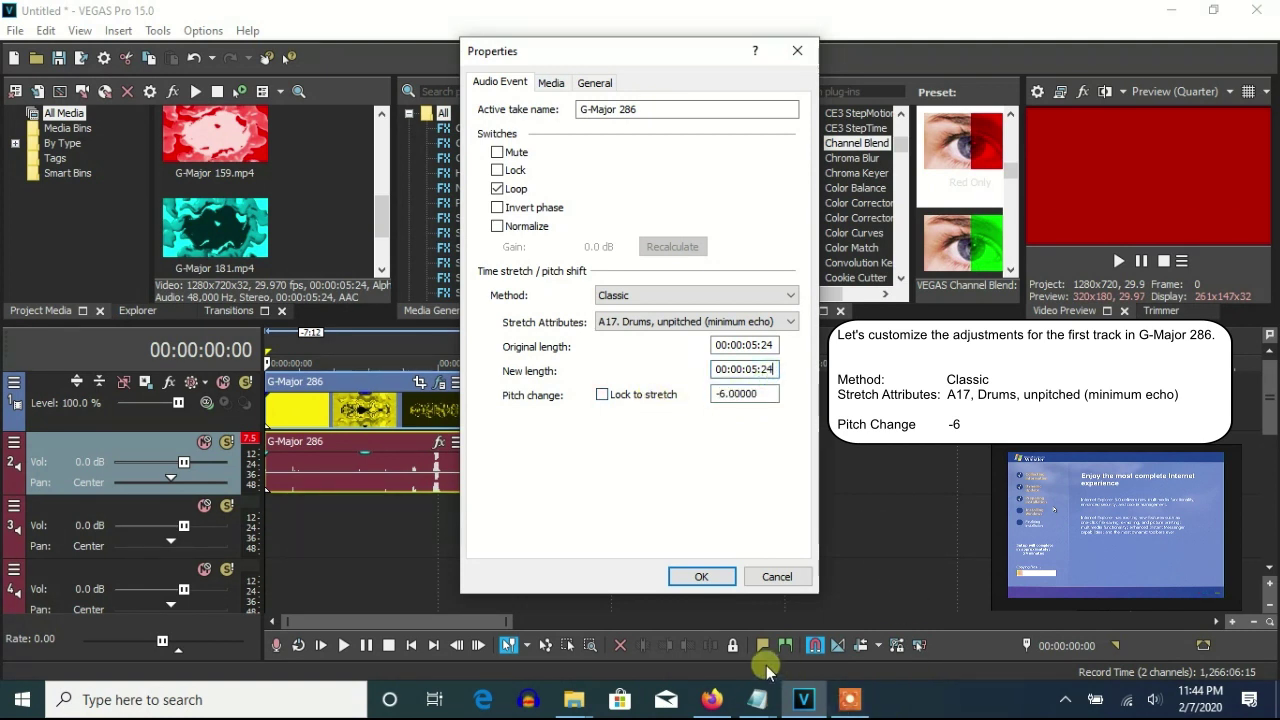
{"action": "left_click", "coordinate": [710, 583]}
Duplicate the G-Major 286 audio track and set the duplicate event's pitch change to 0.
{"action": "right_click", "coordinate": [540, 442]}
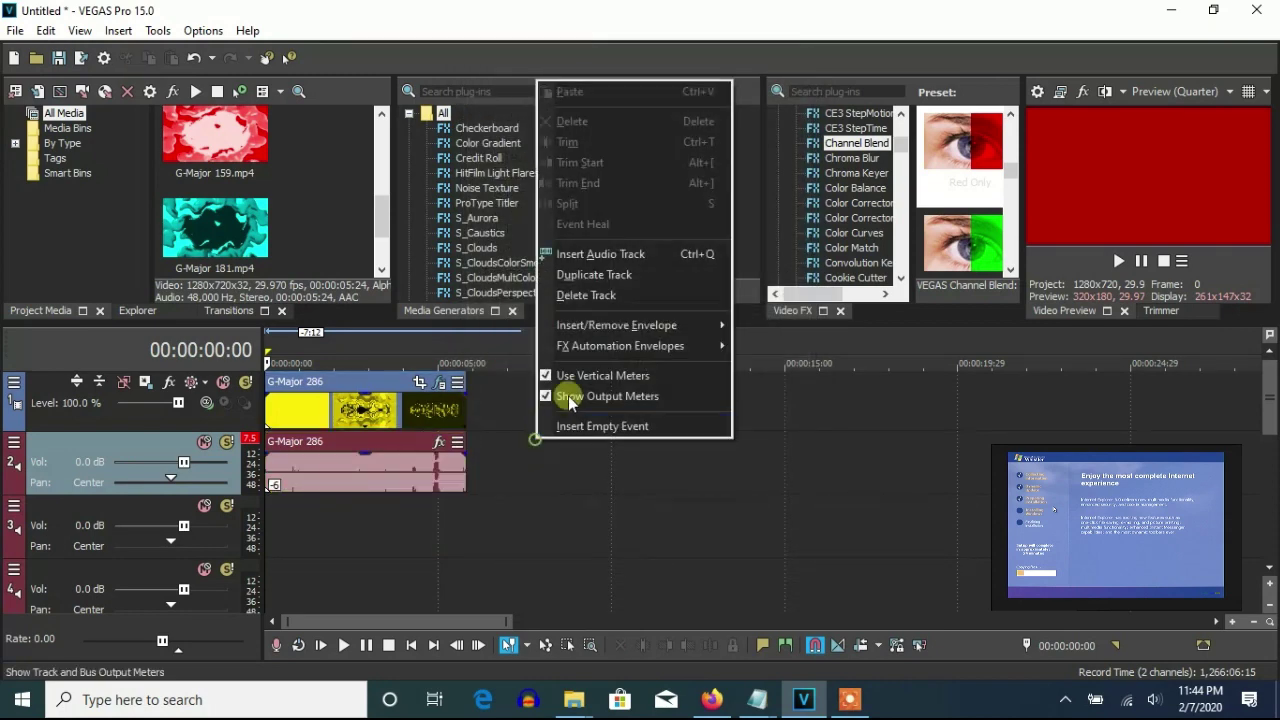
{"action": "left_click", "coordinate": [571, 275]}
{"action": "right_click", "coordinate": [424, 525]}
{"action": "left_click", "coordinate": [491, 686]}
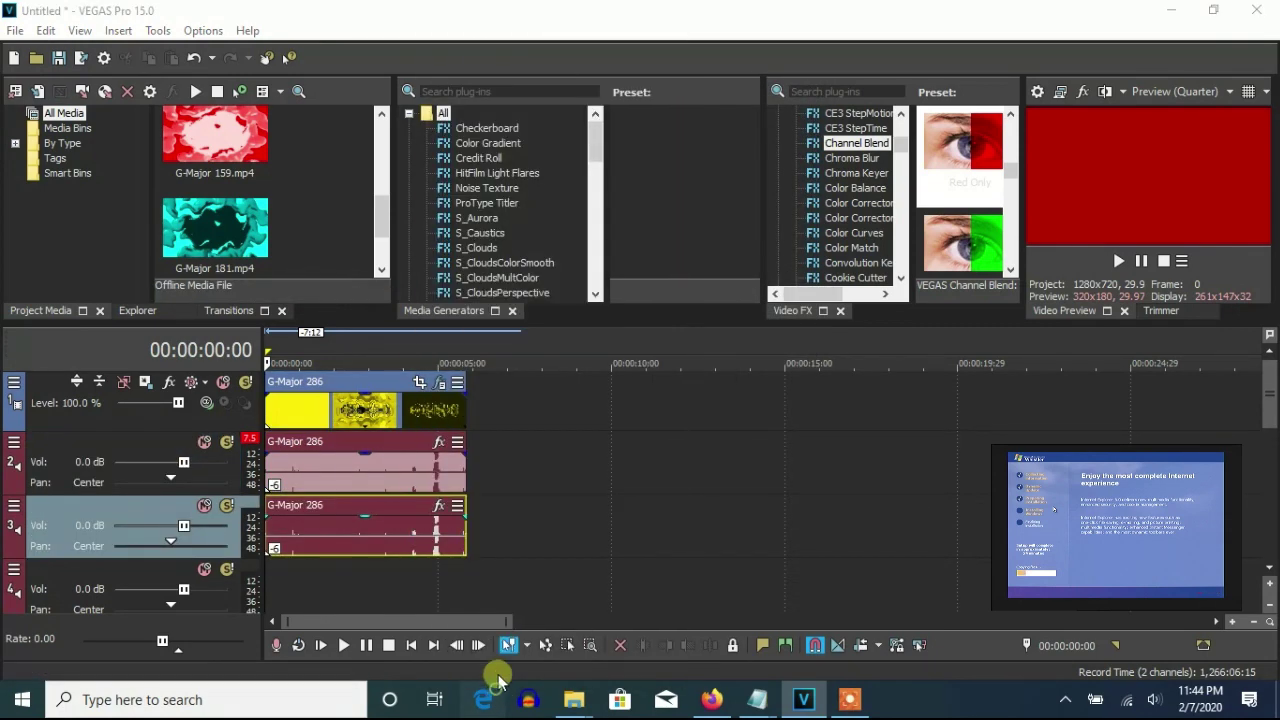
{"action": "right_click", "coordinate": [432, 540]}
{"action": "left_click", "coordinate": [481, 667]}
{"action": "left_click", "coordinate": [745, 393]}
{"action": "type", "text": "00:00:05:24"}
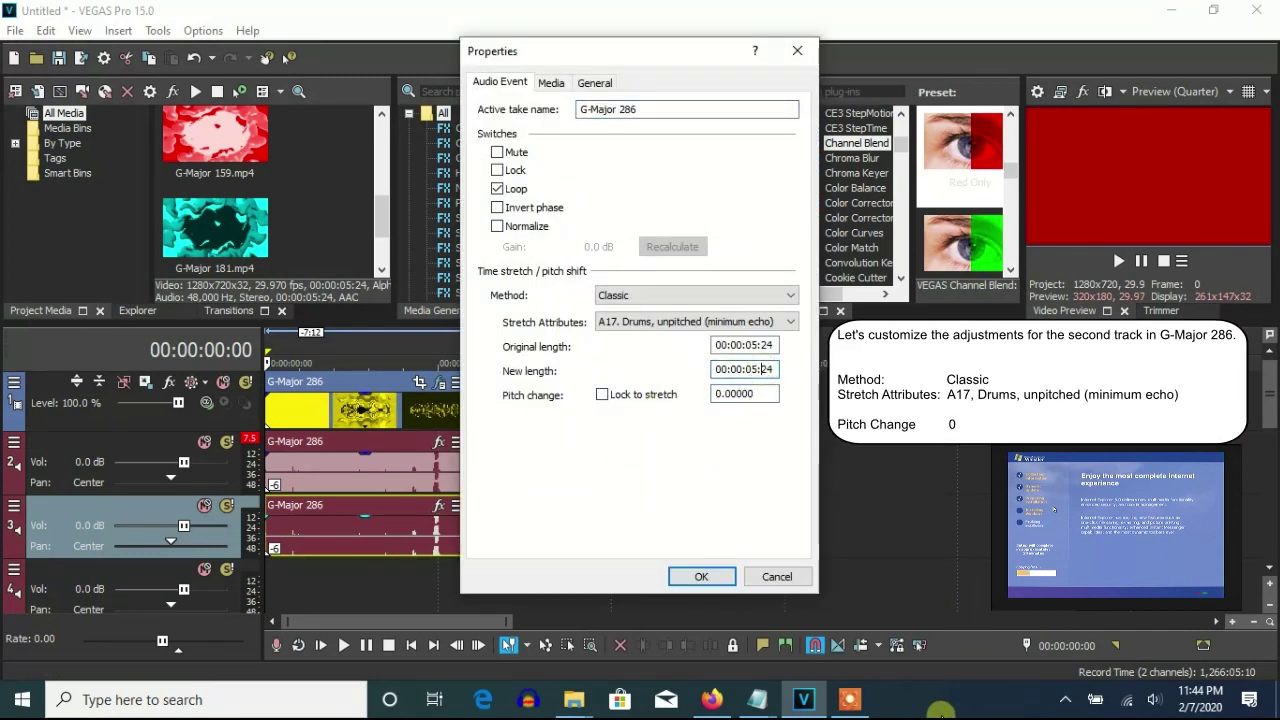
{"action": "left_click", "coordinate": [699, 578]}
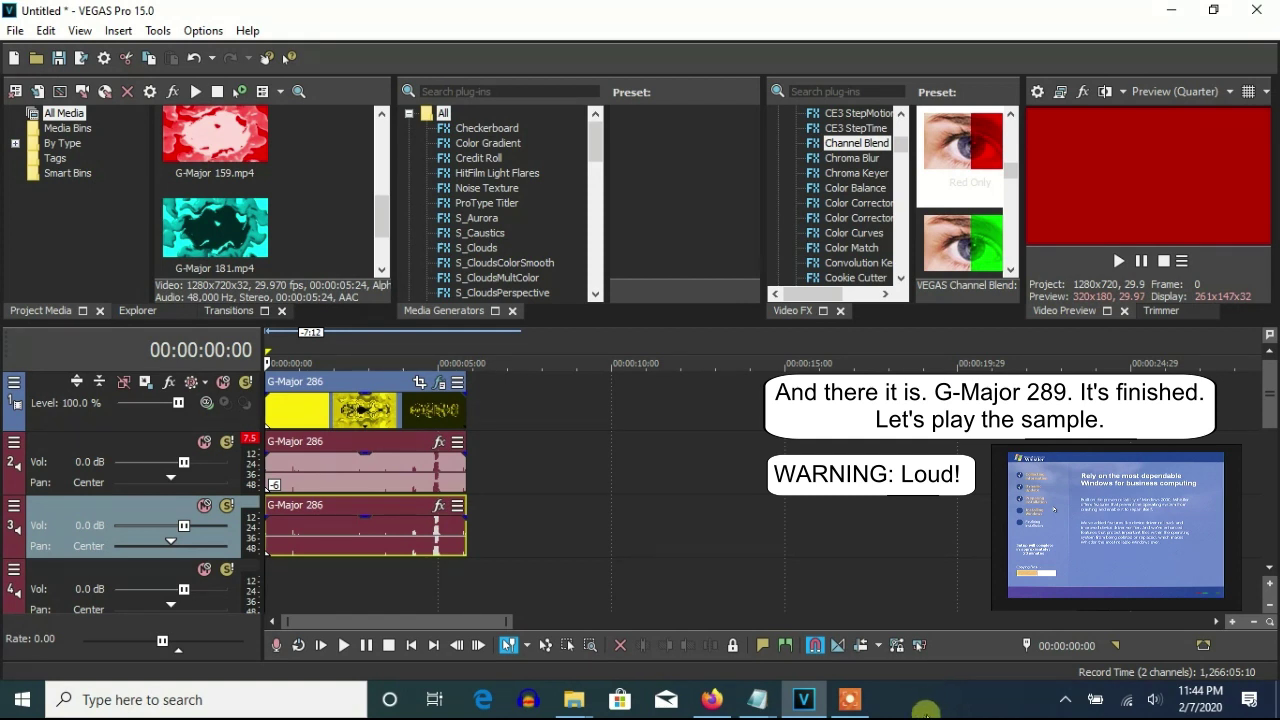
Play the project from the start to review the G-Major 289 effect.
{"action": "left_click", "coordinate": [1118, 260]}
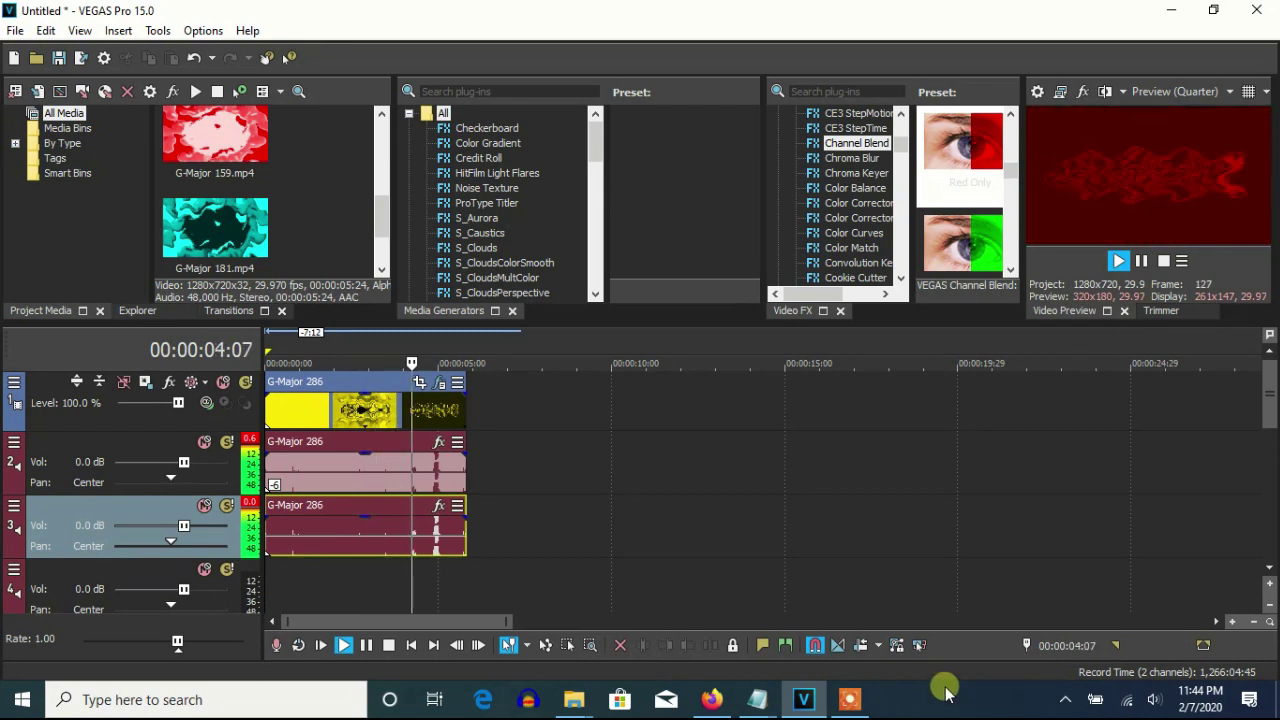
{"action": "left_click", "coordinate": [1141, 260]}
{"action": "left_click", "coordinate": [849, 700]}
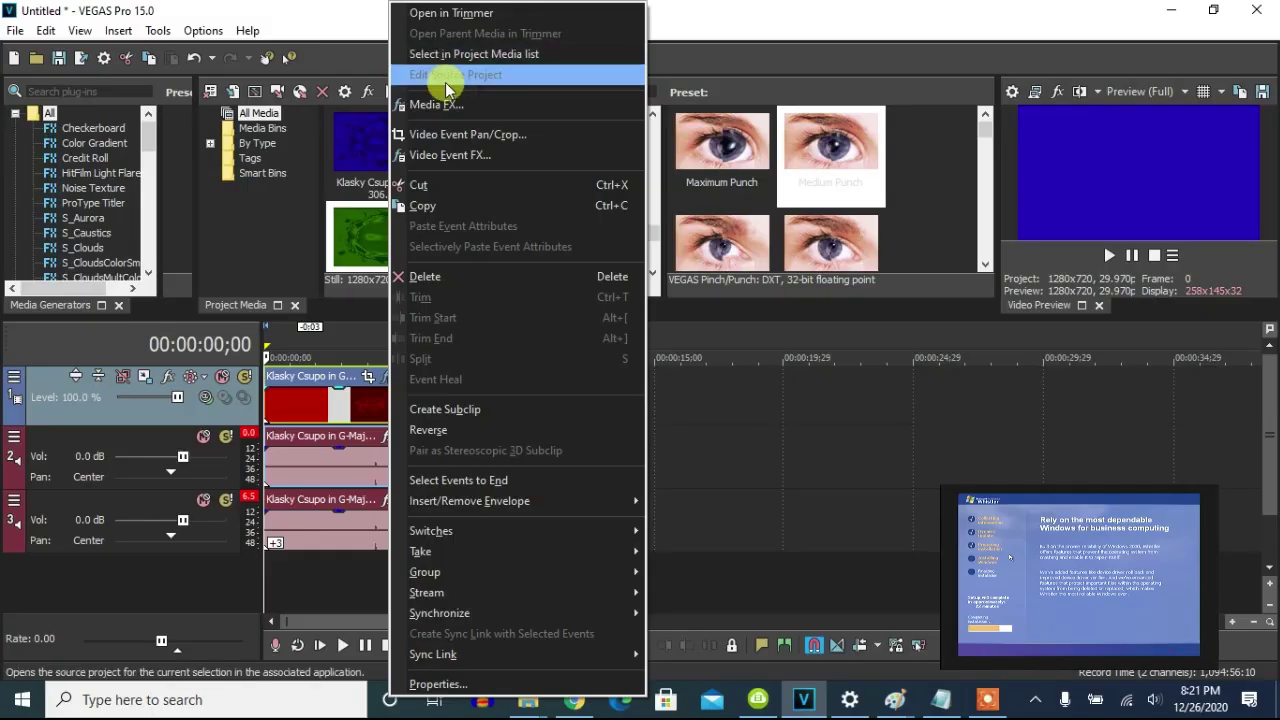
Check the Mirror, HSL Adjust and Pinch/Punch effects on the Klasky Csupo in G-Major 289 video event.
{"action": "left_click", "coordinate": [440, 146]}
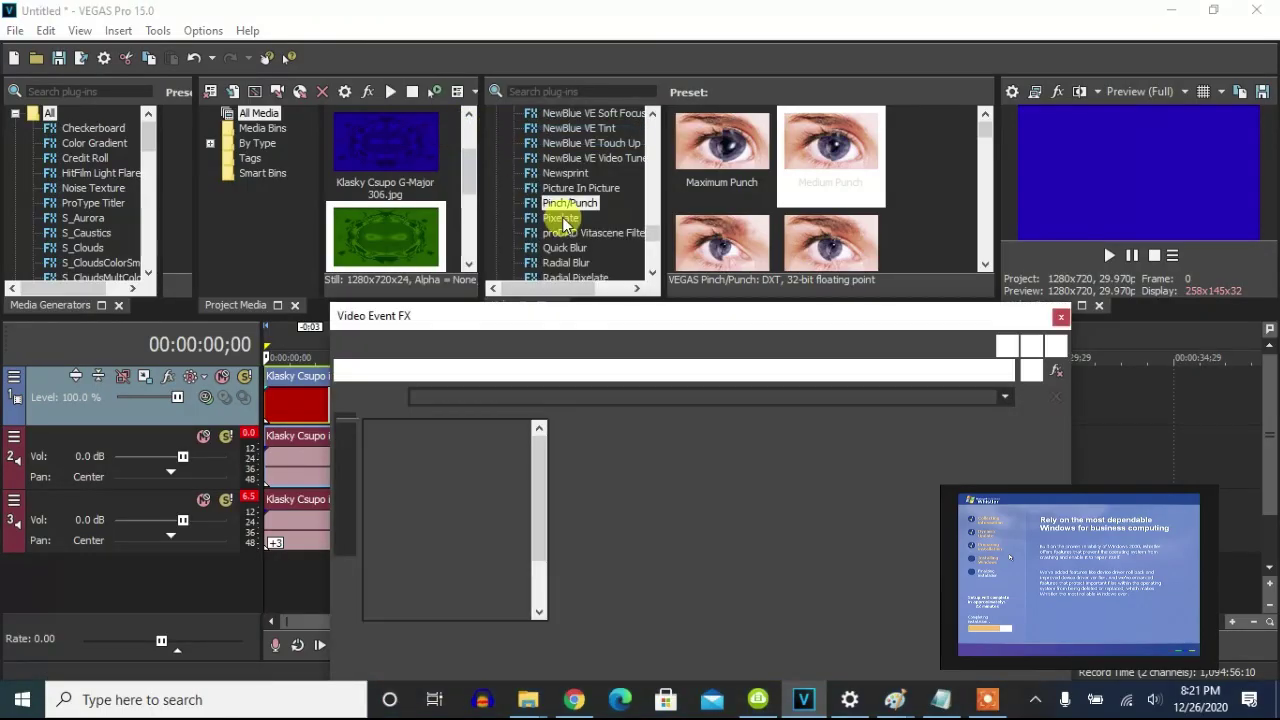
{"action": "left_click_drag", "start_coordinate": [563, 318], "coordinate": [518, 111]}
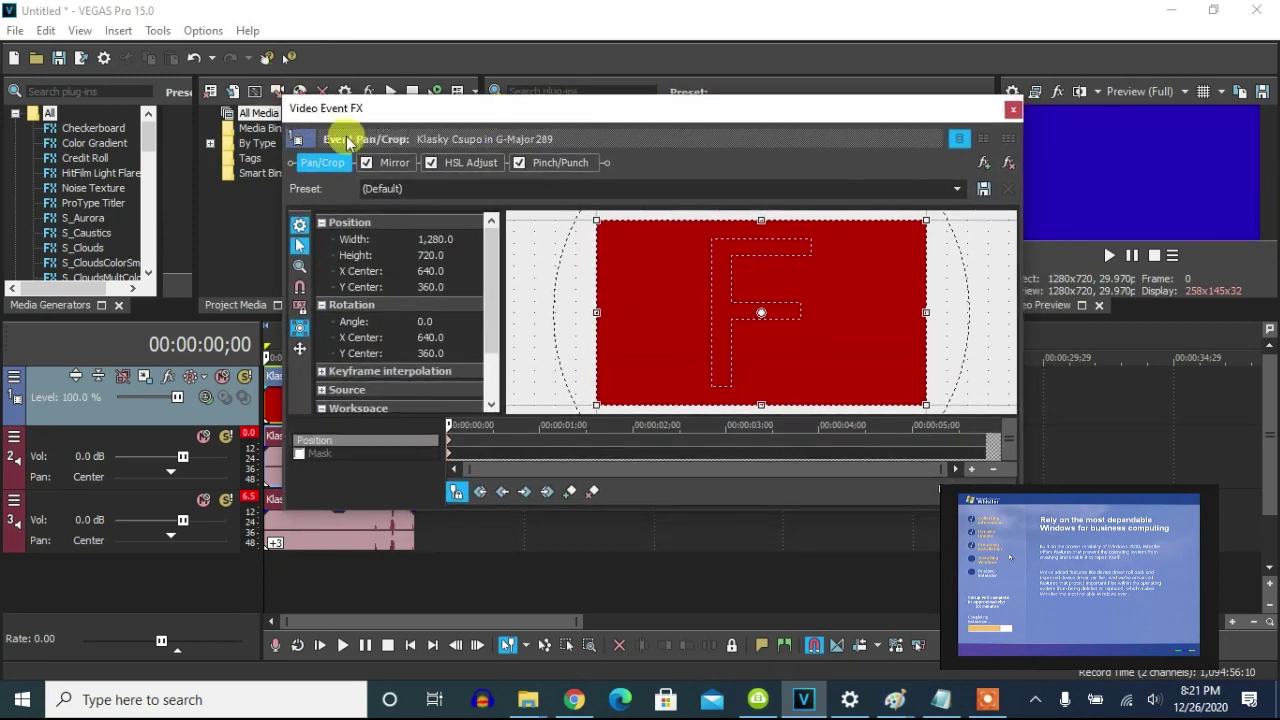
{"action": "left_click", "coordinate": [392, 162]}
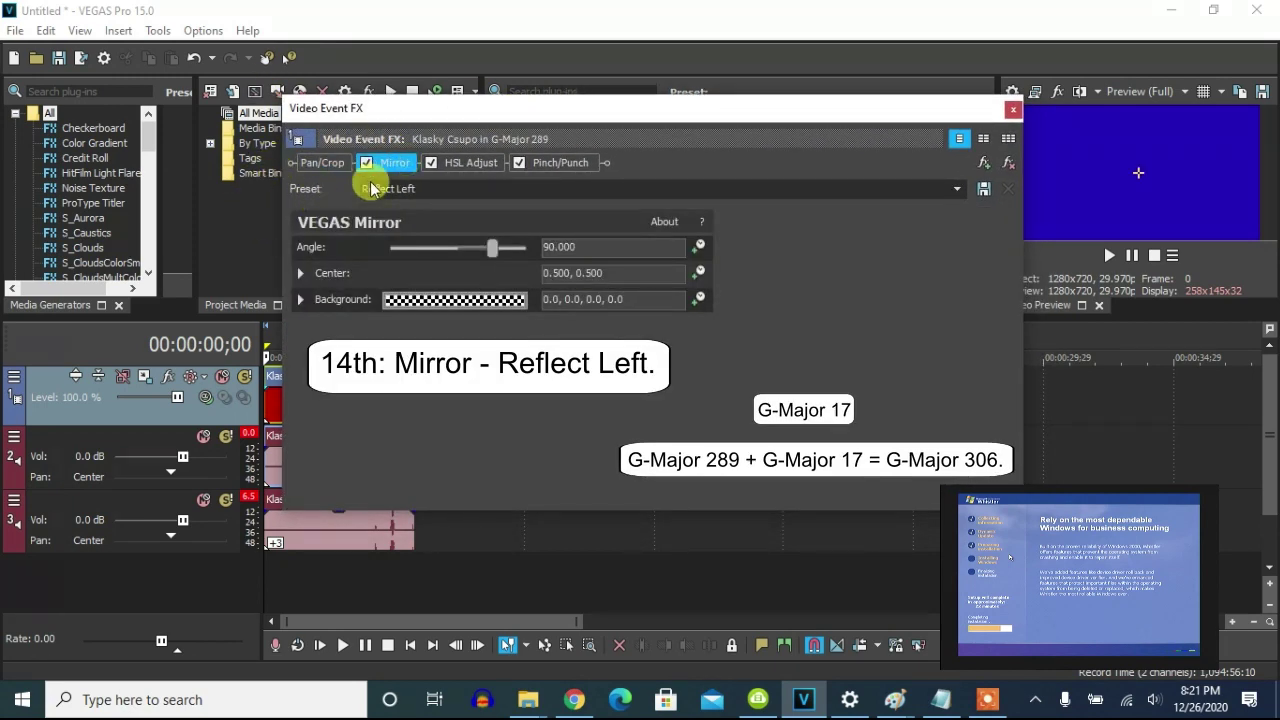
{"action": "left_click", "coordinate": [468, 162]}
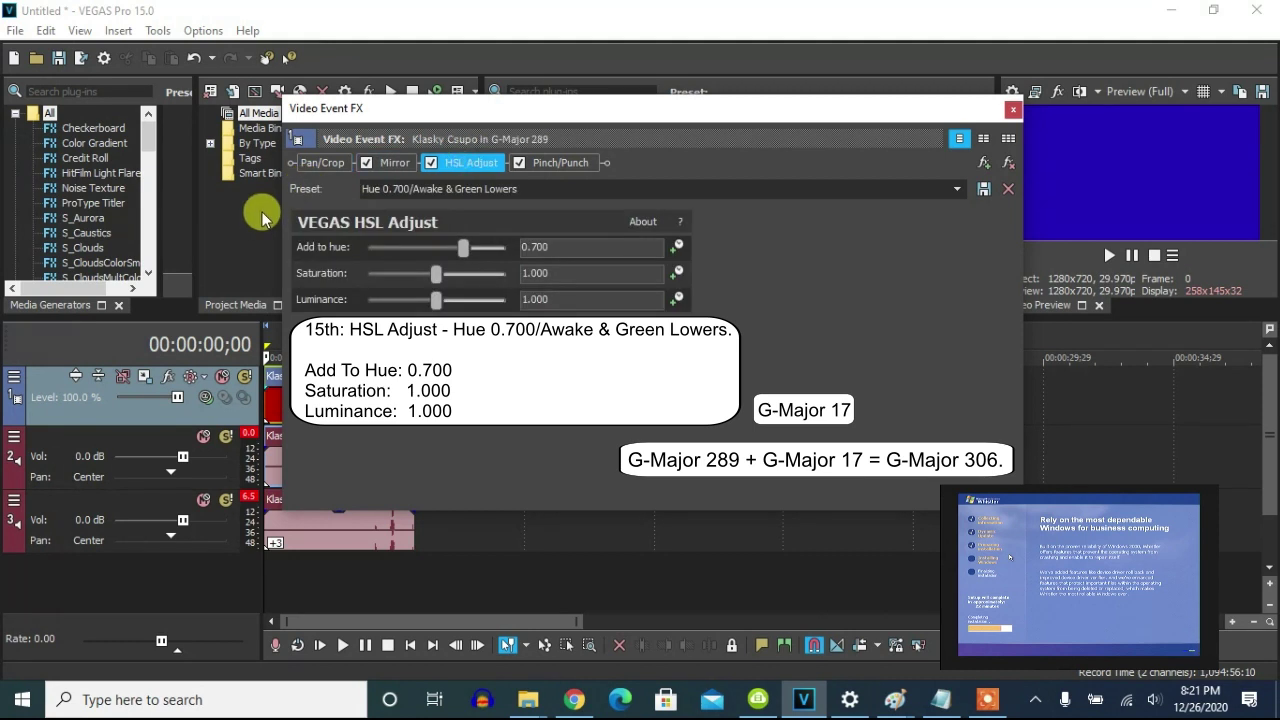
{"action": "left_click", "coordinate": [560, 162]}
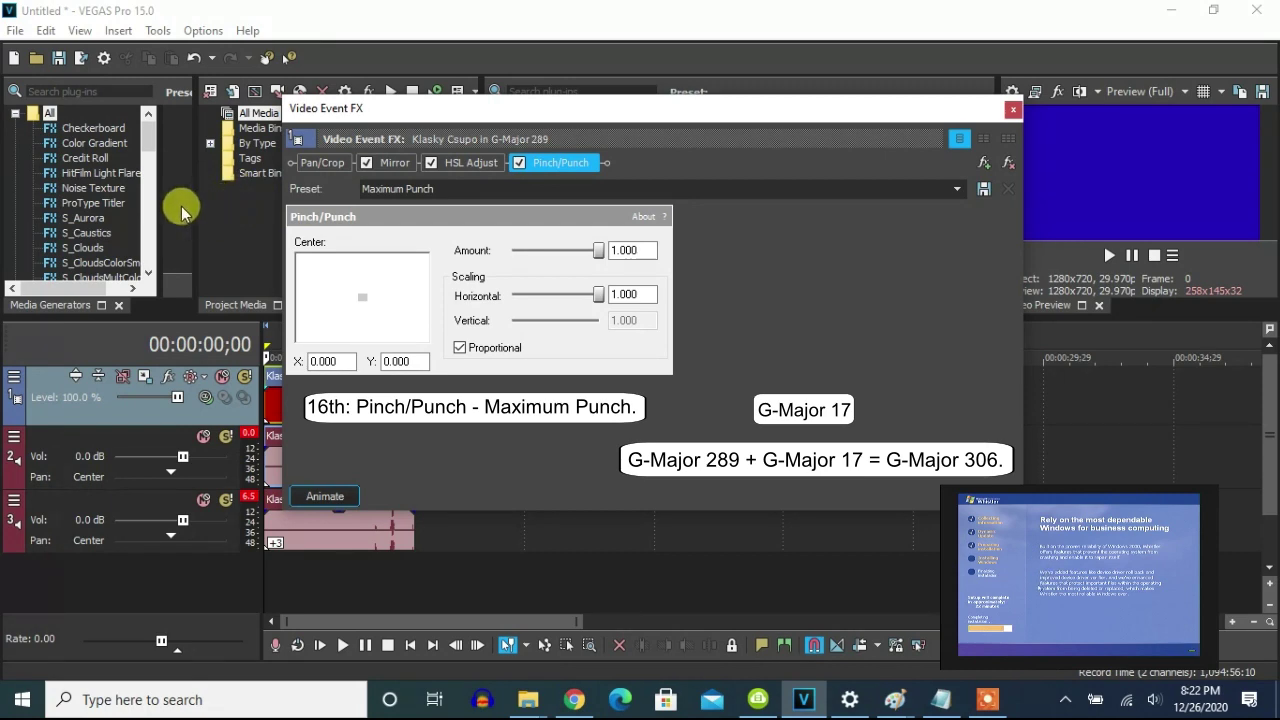
{"action": "left_click", "coordinate": [1013, 109]}
Check the time stretch and pitch shift properties of both Klasky Csupo in G-Major 289 audio events.
{"action": "right_click", "coordinate": [350, 465]}
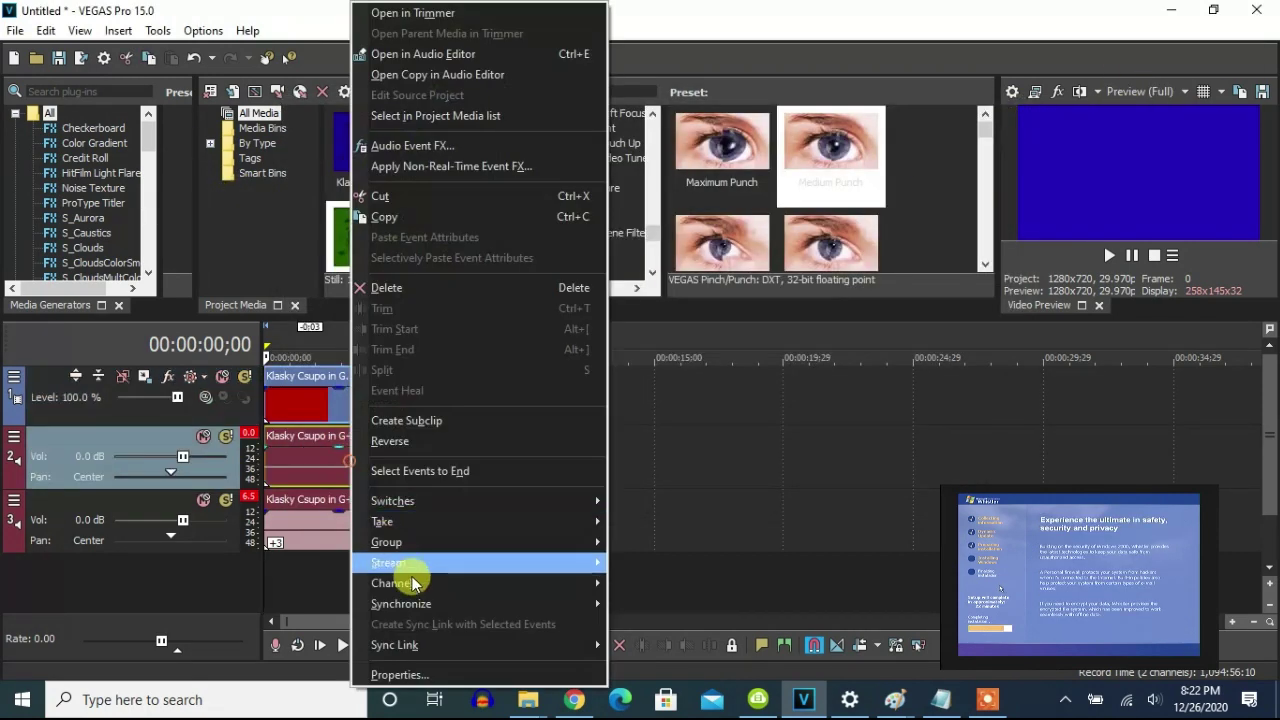
{"action": "left_click", "coordinate": [410, 676]}
{"action": "scroll", "coordinate": [688, 295], "scroll_direction": "down", "scroll_amount": 1}
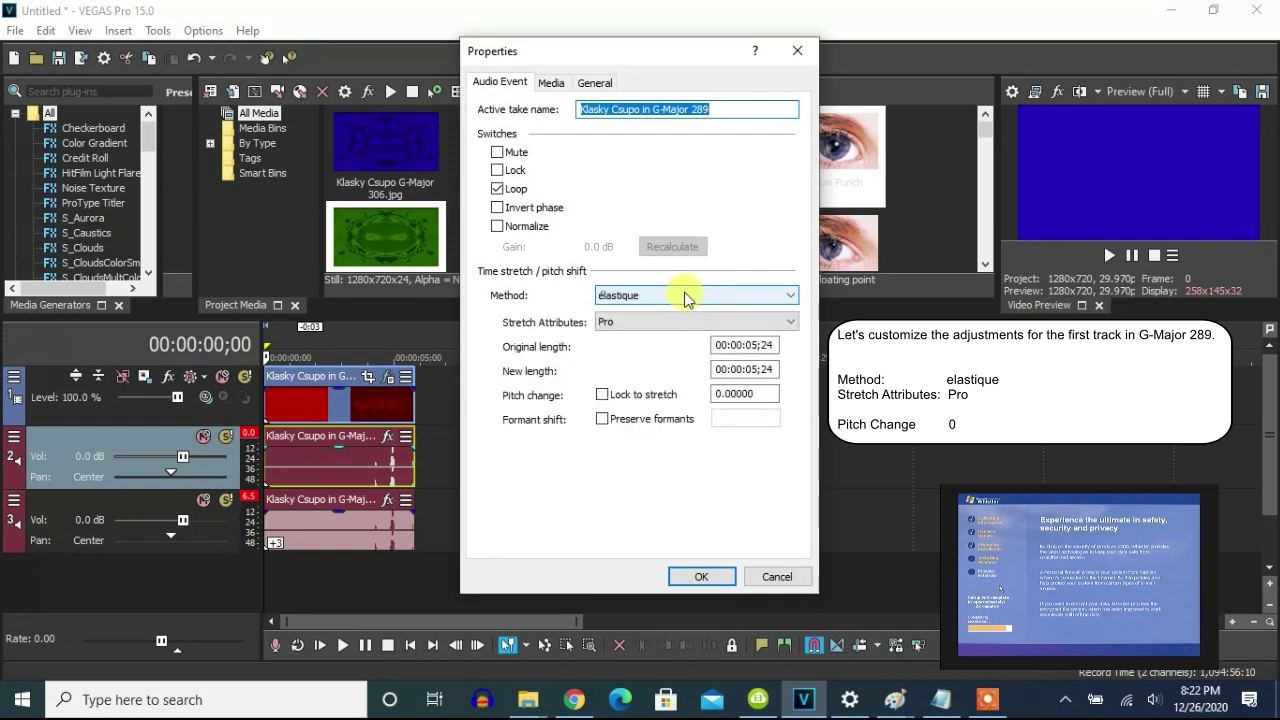
{"action": "left_click", "coordinate": [688, 580]}
{"action": "right_click", "coordinate": [380, 540]}
{"action": "left_click", "coordinate": [514, 543]}
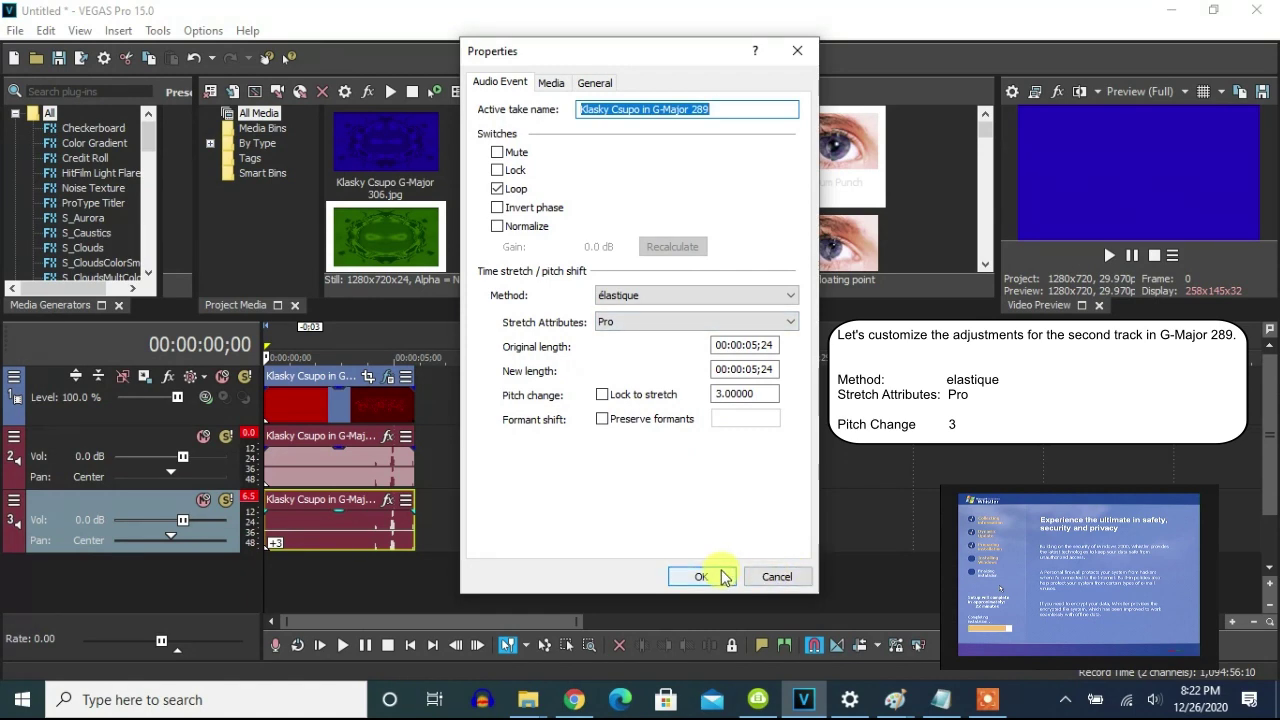
{"action": "left_click", "coordinate": [703, 578]}
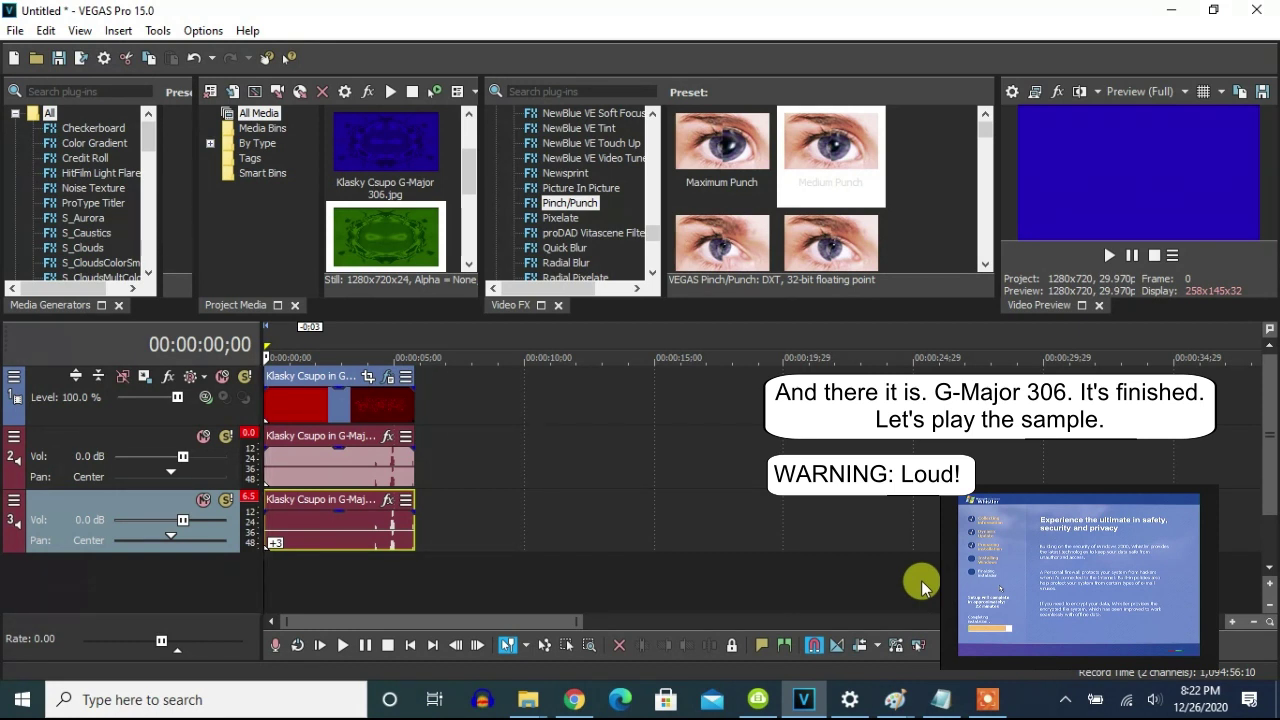
Play the project from the start to review the G-Major 306 effect.
{"action": "left_click", "coordinate": [1110, 255]}
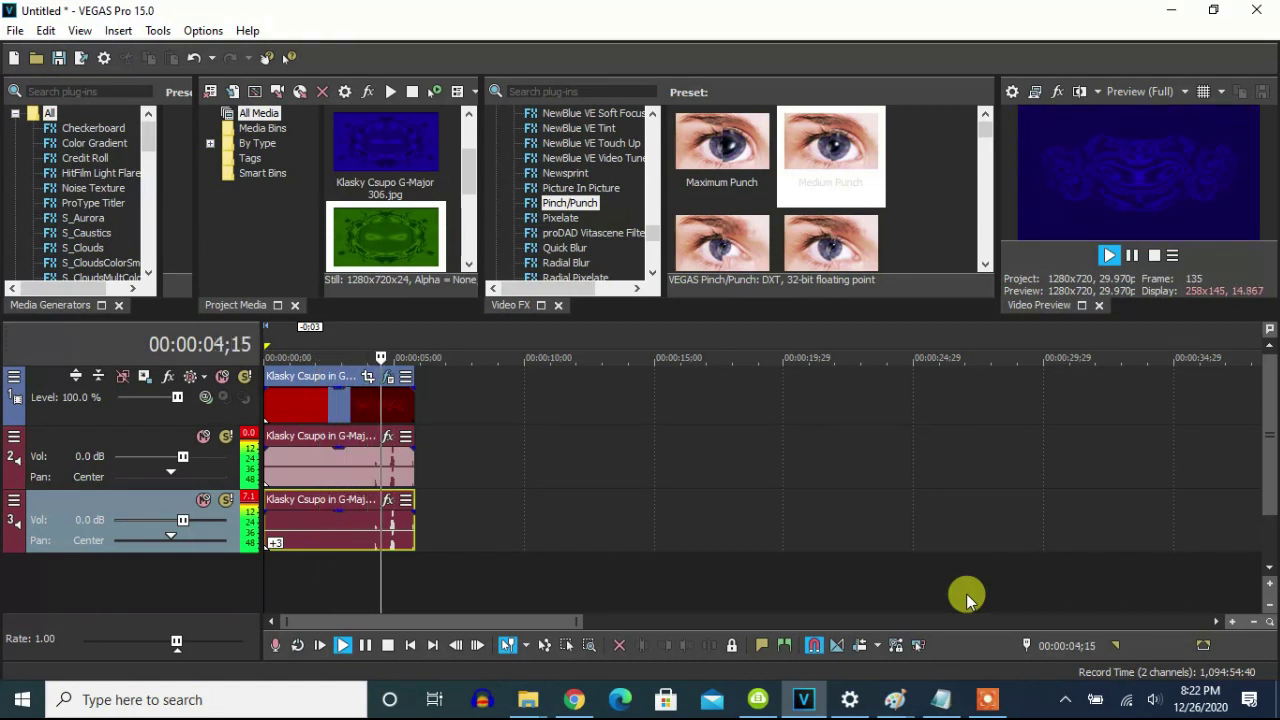
{"action": "left_click", "coordinate": [990, 697]}
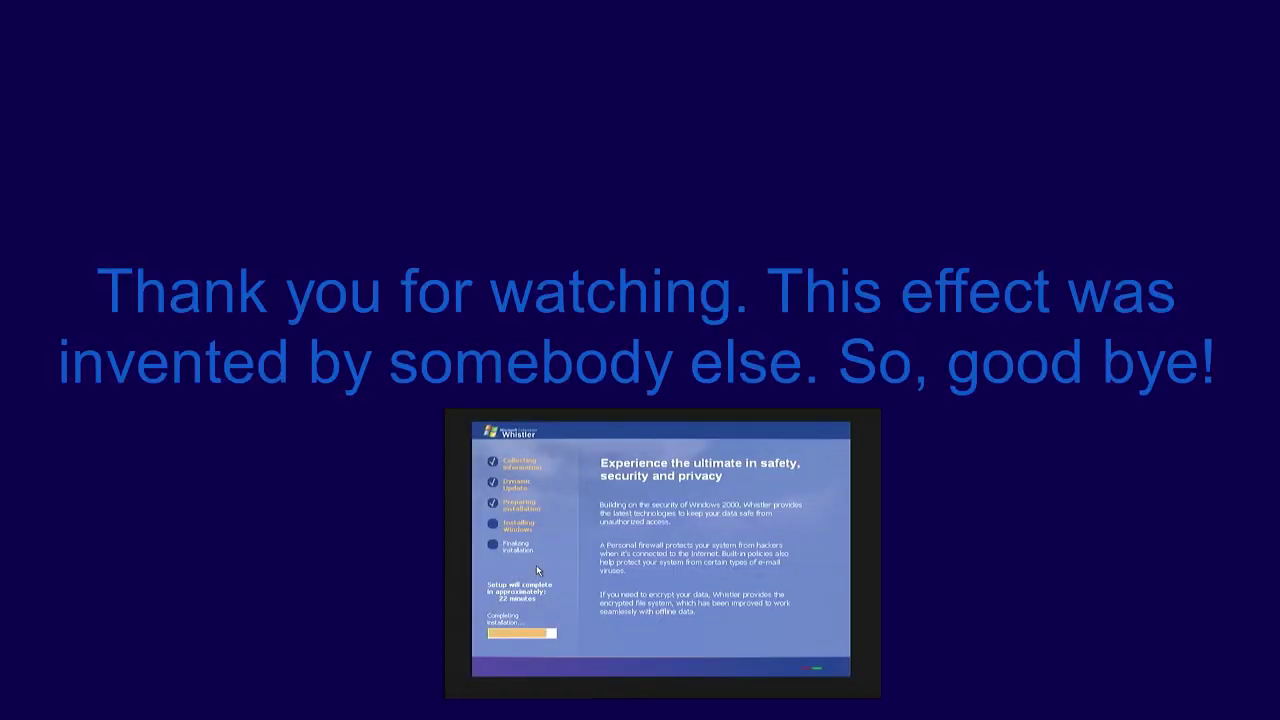